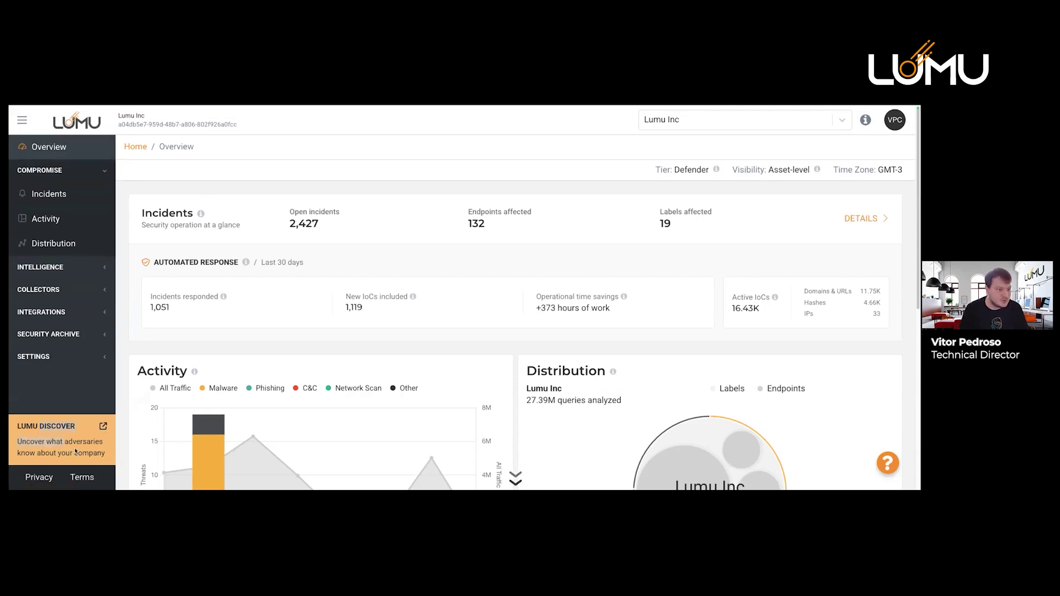
- Open Lumu Discover and survey the Dark Web Exposure, Infostealers Exposure and DNS Recon & Intelligence sections of its summary
click(102, 430)
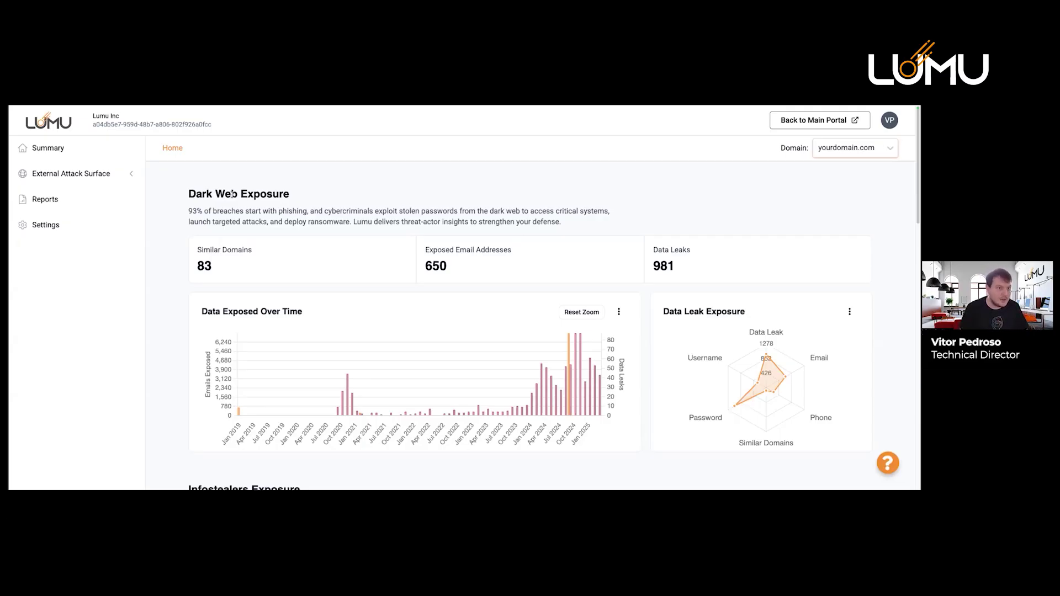
scroll(231, 199, down, 3)
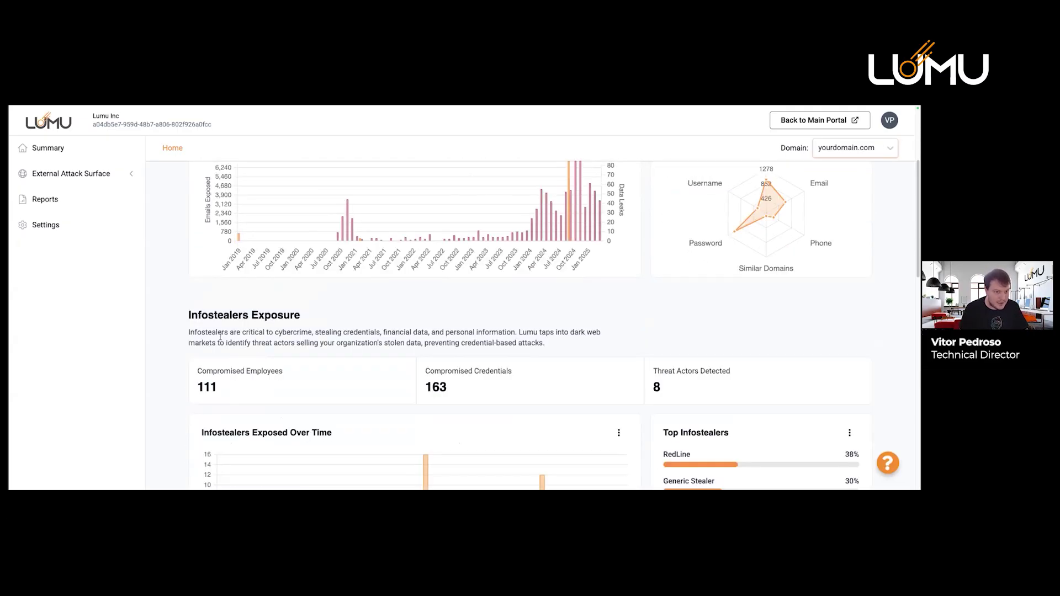
drag(185, 315, 301, 316)
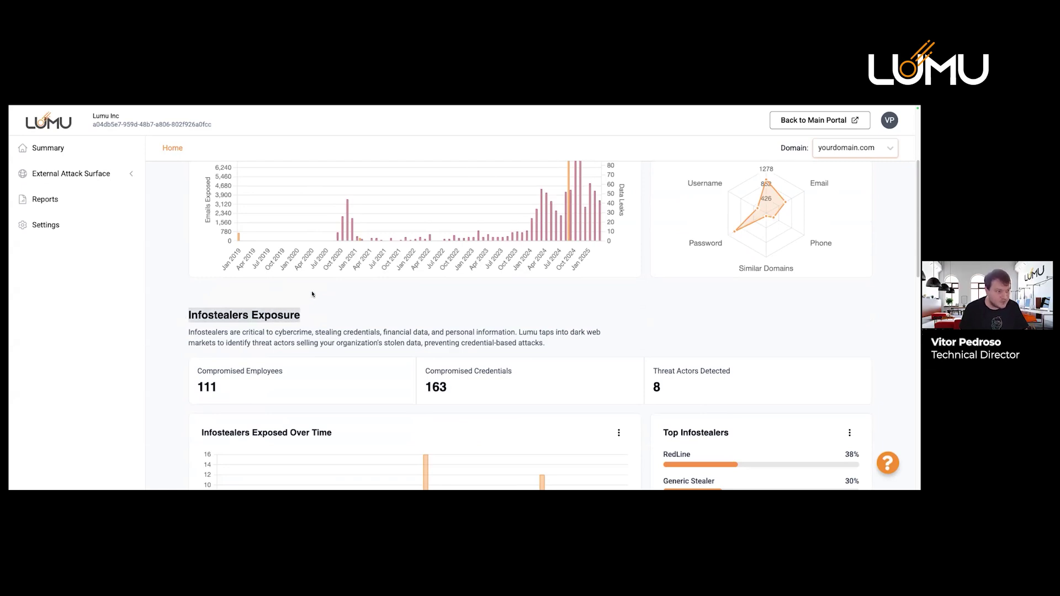
scroll(222, 316, down, 5)
drag(189, 302, 302, 304)
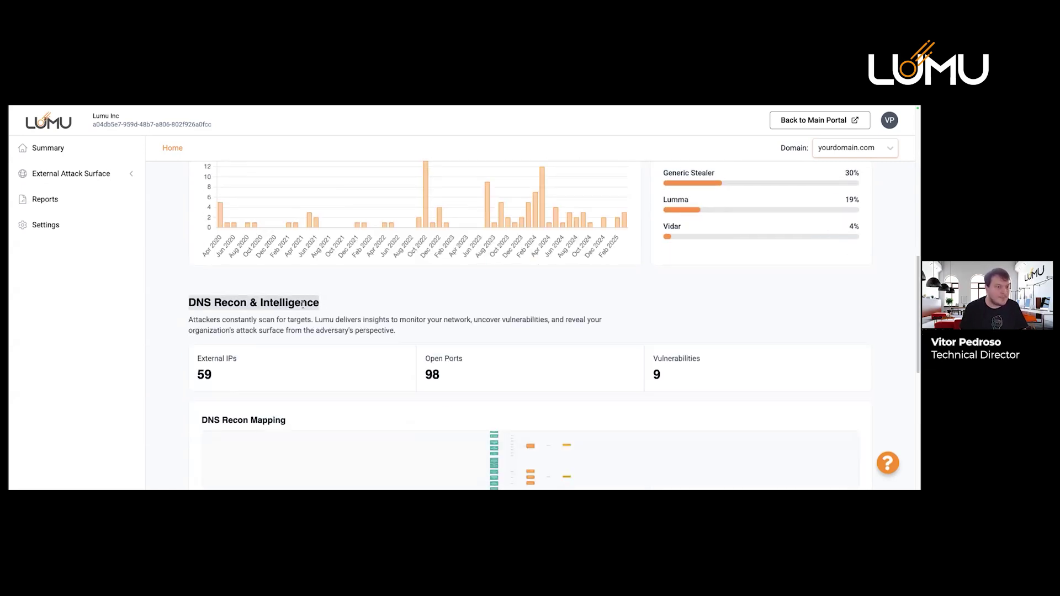
scroll(480, 309, up, 10)
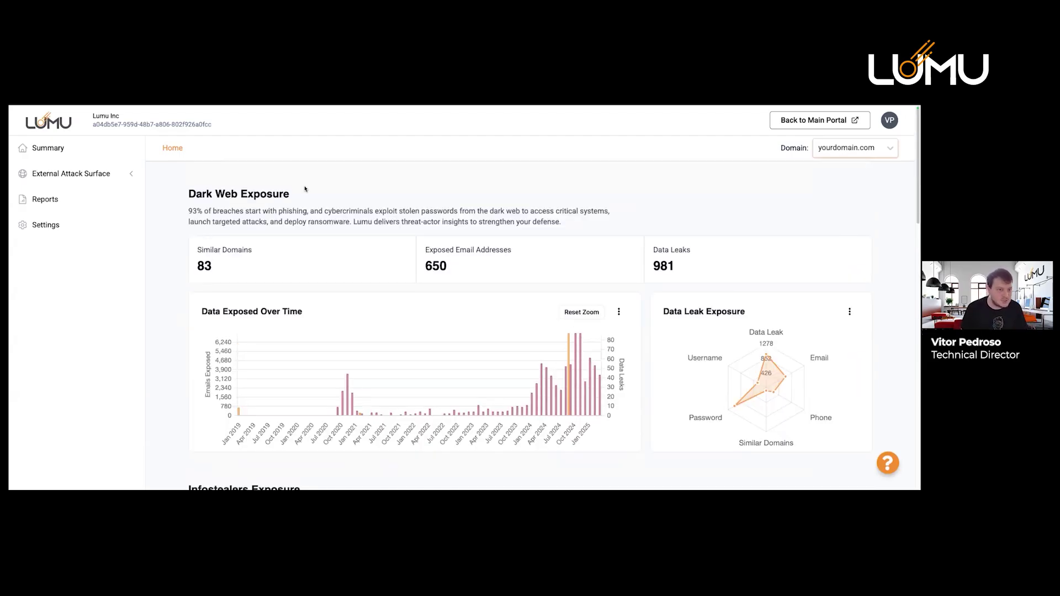
- Review the Dark Web Exposure figures for similar domains, exposed email addresses and data leaks, and expand the External Attack Surface categories
drag(292, 196, 191, 191)
click(209, 194)
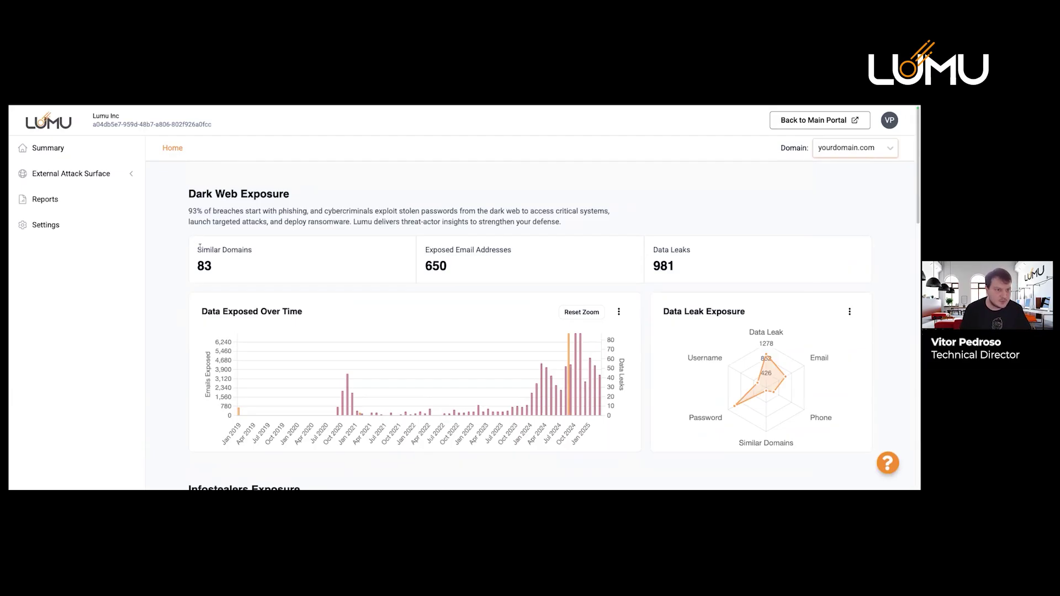
drag(200, 247, 216, 266)
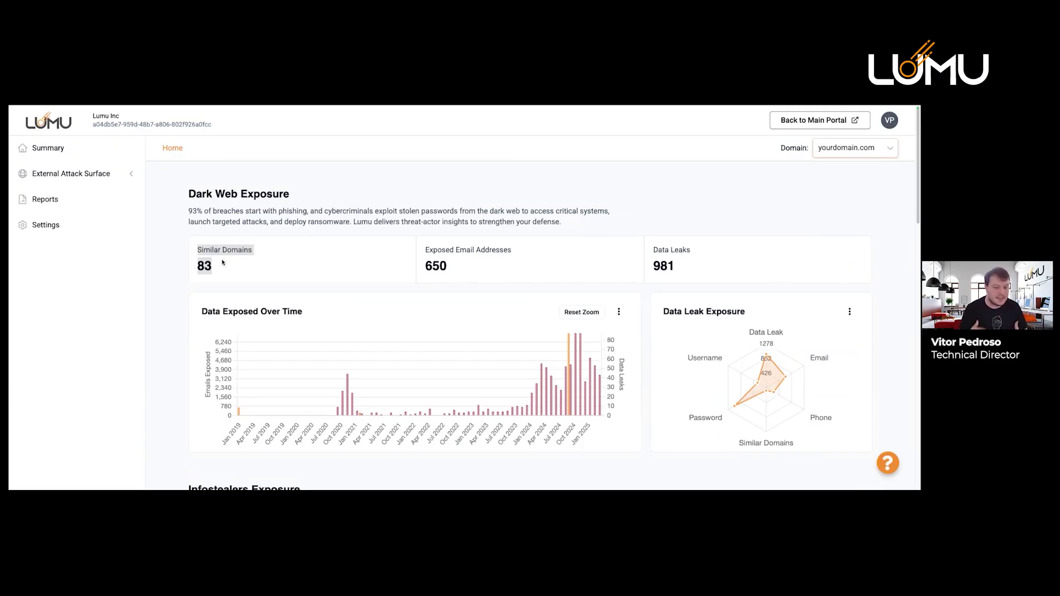
click(70, 173)
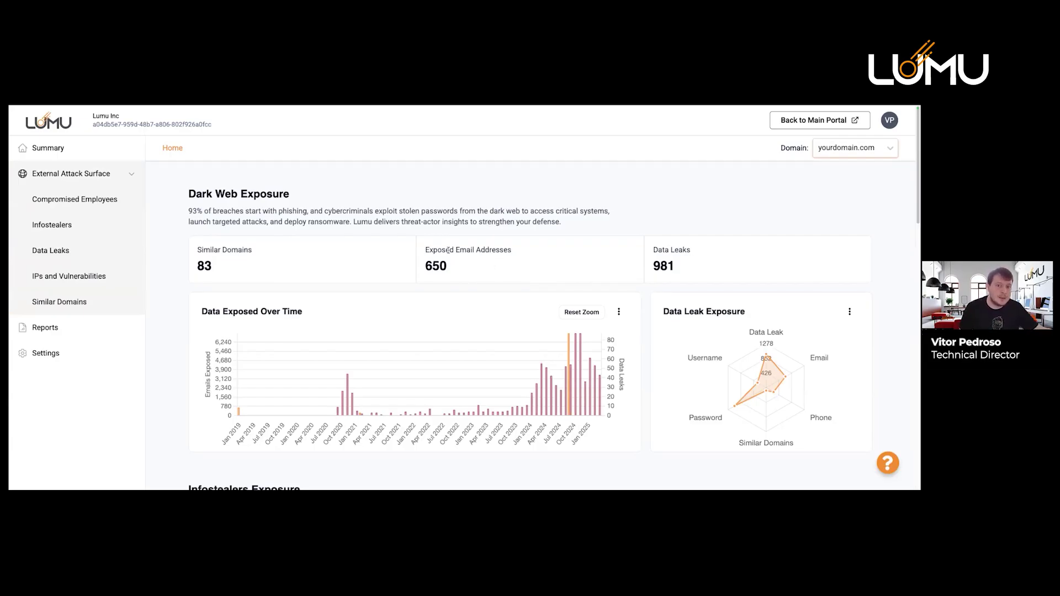
mouse_move(425, 250)
mouse_down()
mouse_move(512, 252)
mouse_move(441, 249)
mouse_up()
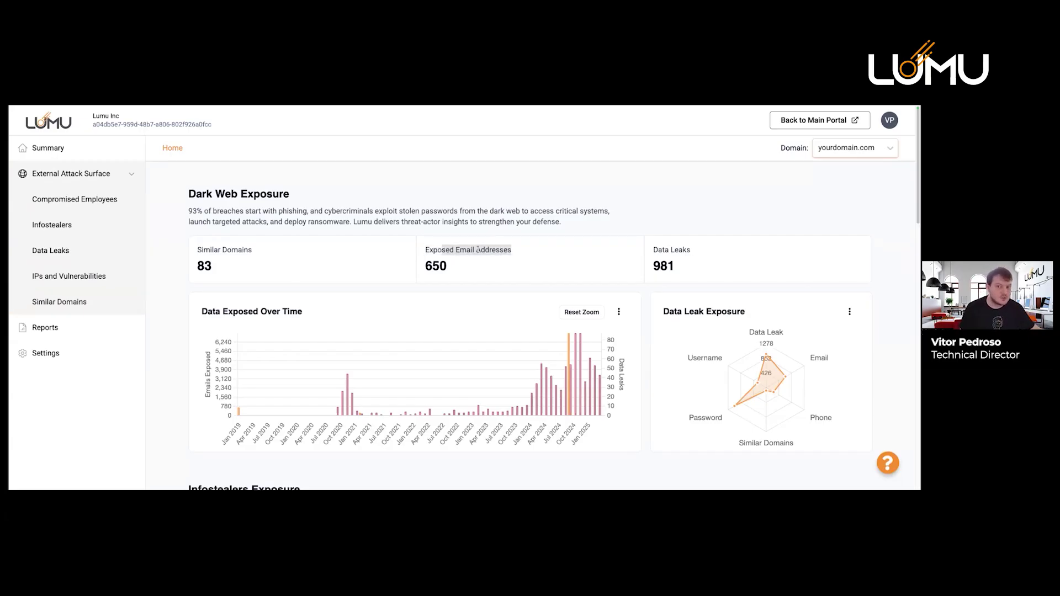
drag(657, 250, 687, 252)
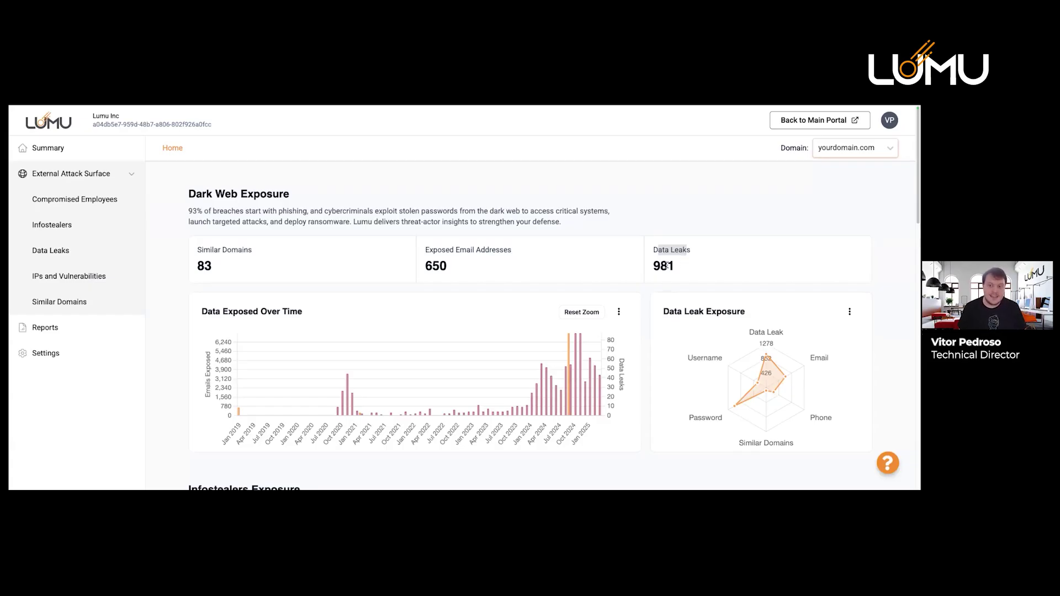
- Examine the Data Exposed Over Time chart and the Data Leak Exposure radar for the domain
scroll(551, 276, down, 2)
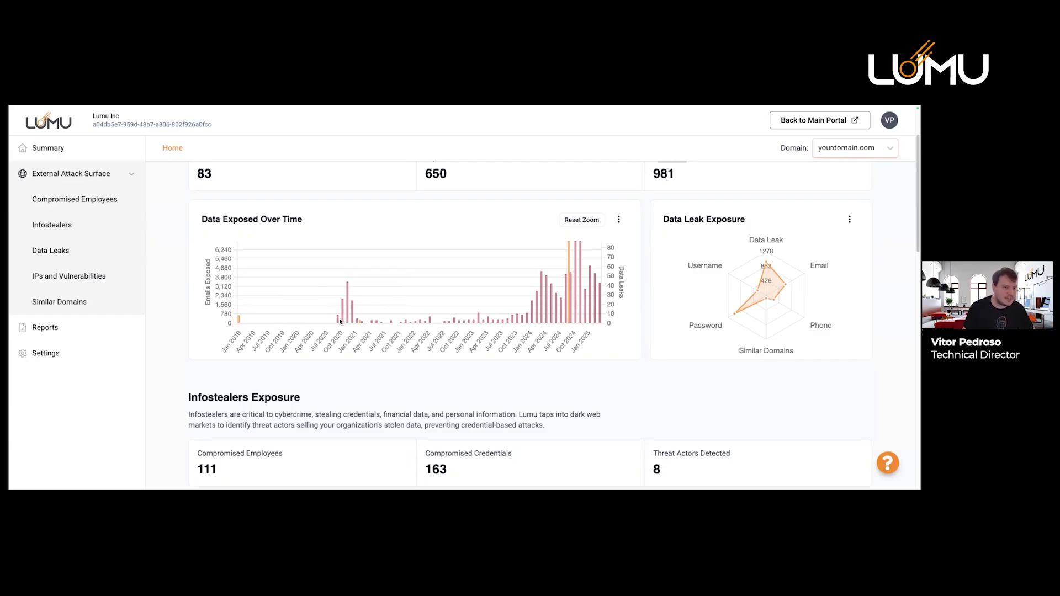
scroll(497, 290, up, 2)
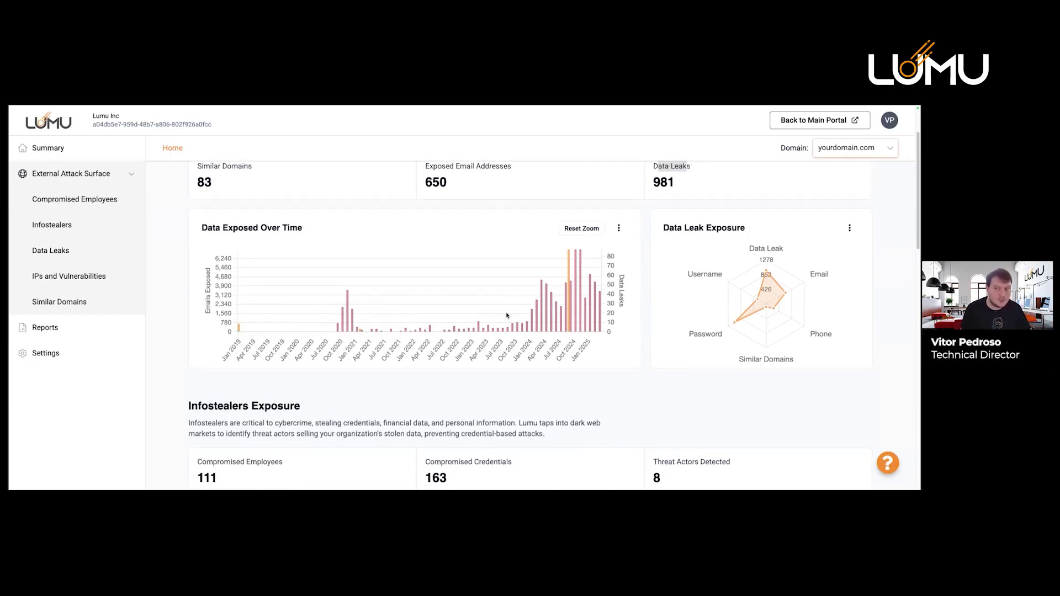
scroll(568, 306, up, 2)
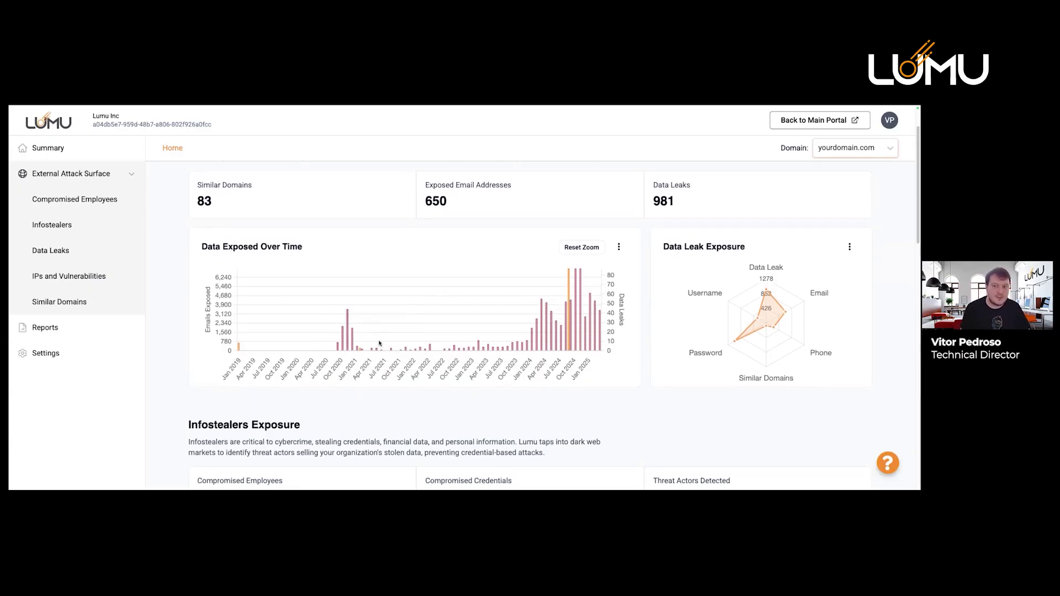
mouse_move(568, 285)
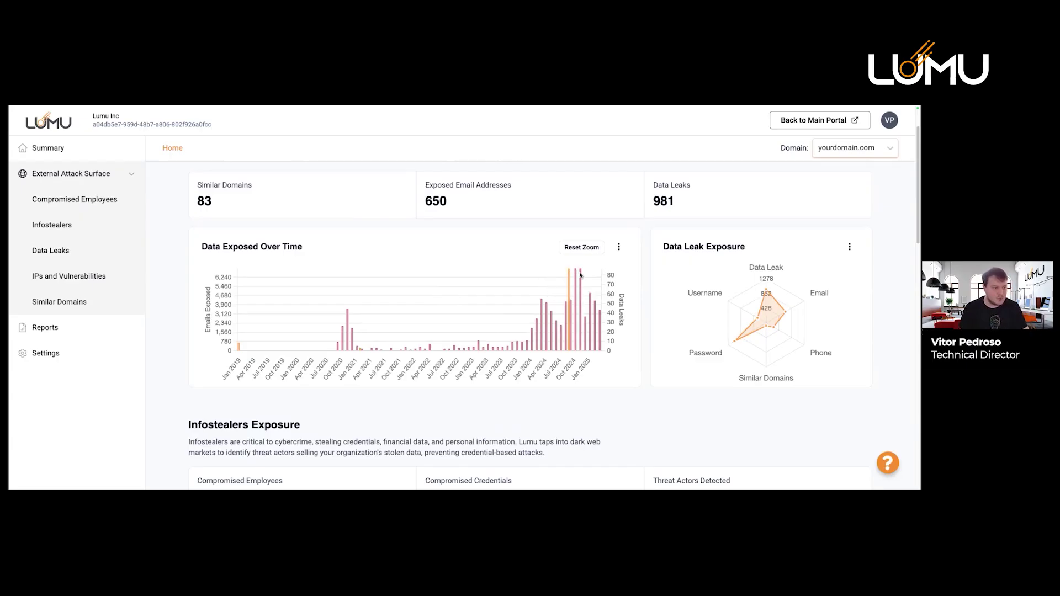
mouse_move(785, 313)
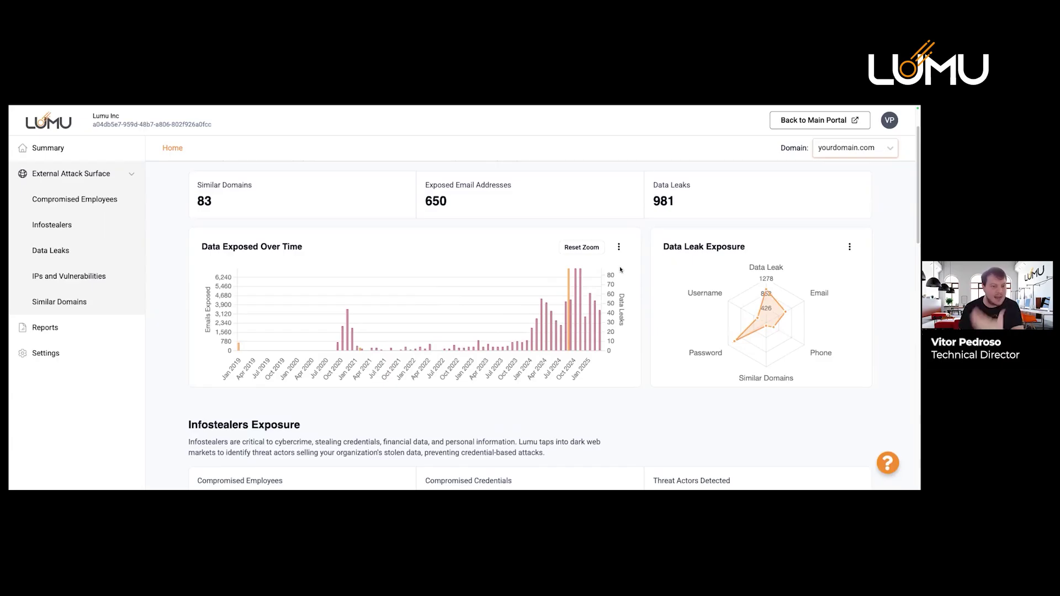
scroll(620, 269, up, 1)
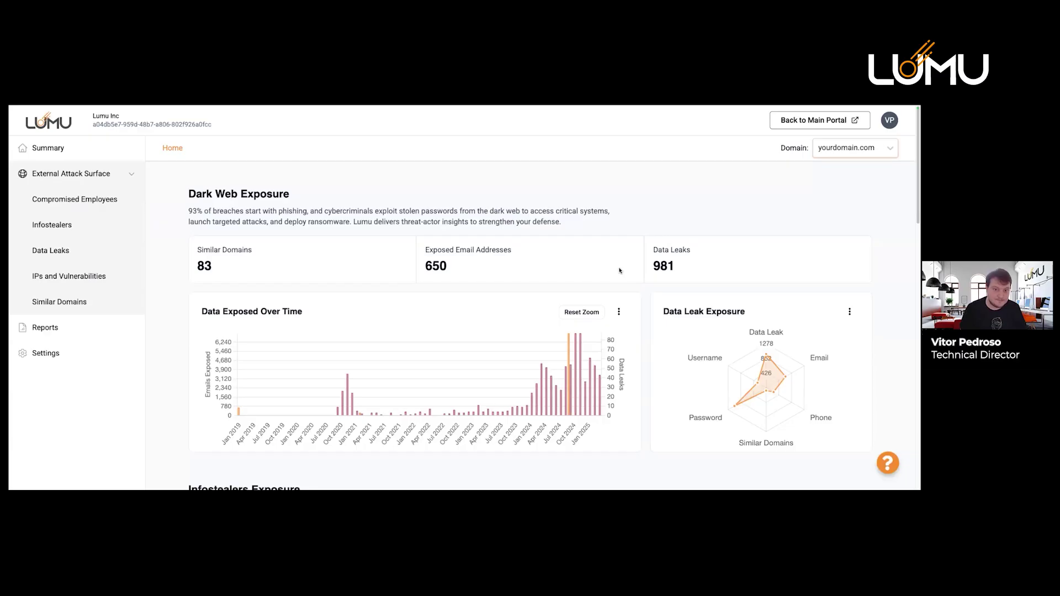
- Review the Infostealers Exposure figures for compromised employees, compromised credentials and detected threat actors
scroll(619, 270, down, 5)
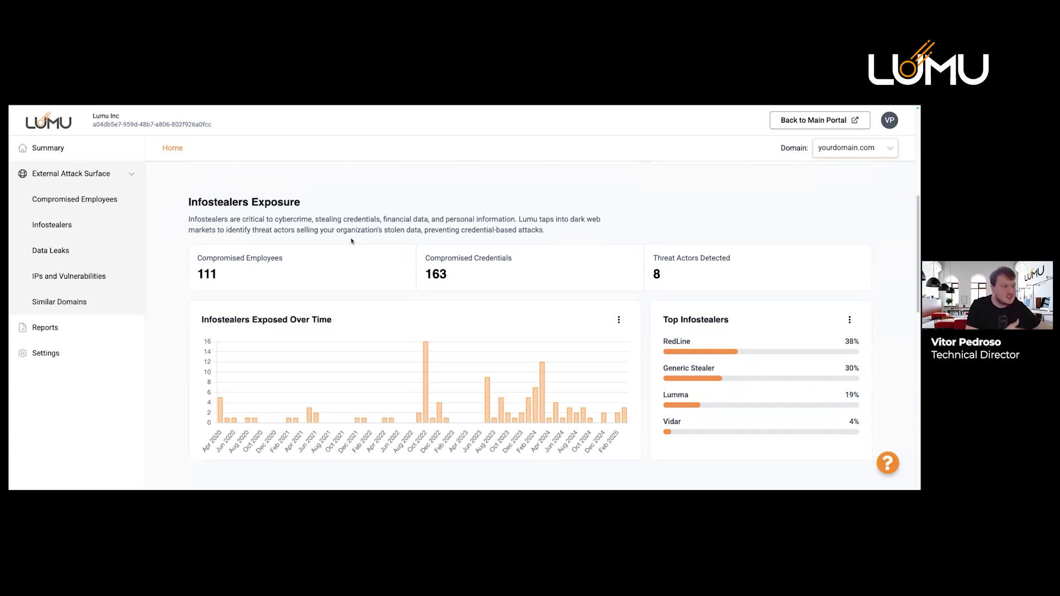
drag(310, 205, 208, 203)
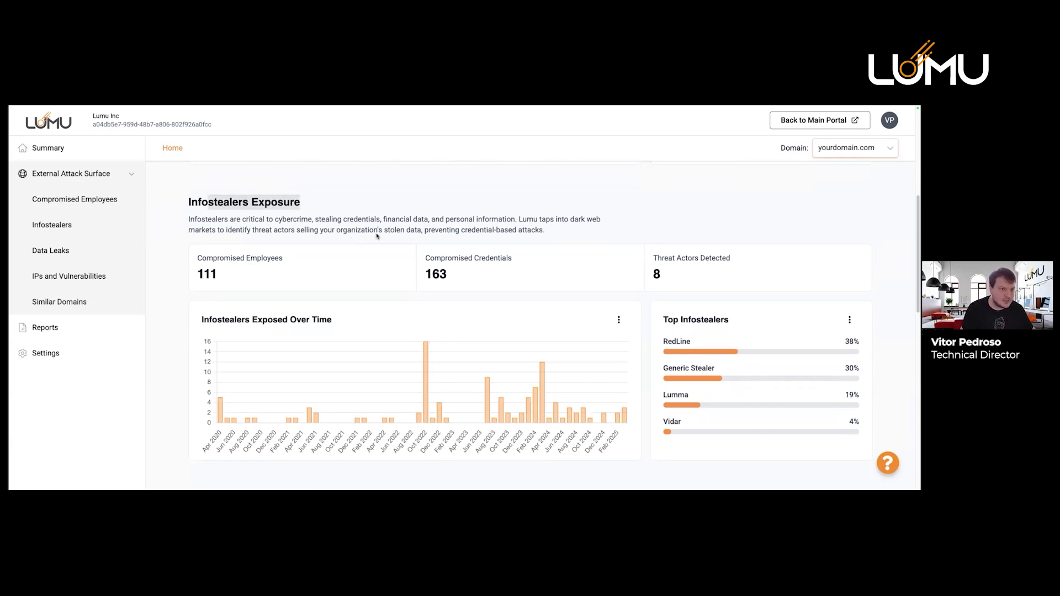
drag(196, 257, 280, 259)
drag(219, 276, 194, 275)
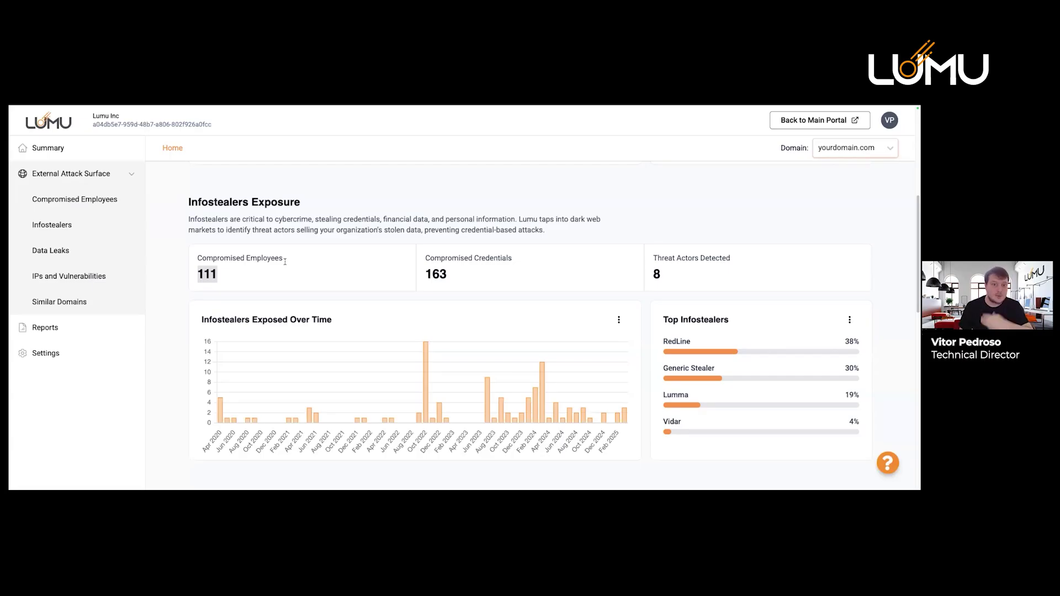
double_click(247, 258)
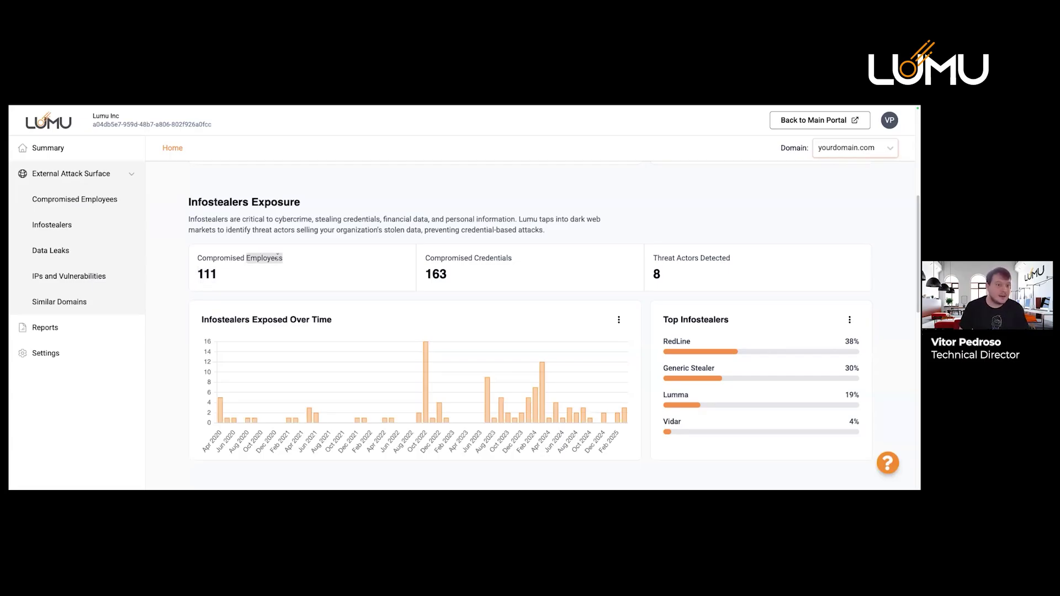
drag(425, 258, 514, 259)
click(512, 262)
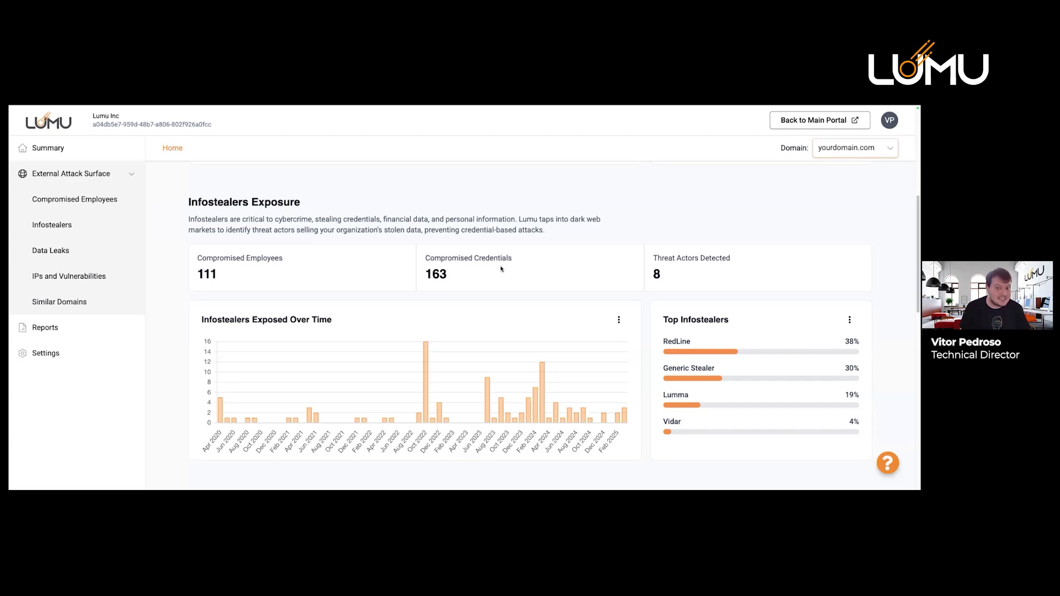
double_click(441, 270)
drag(654, 258, 732, 261)
double_click(662, 275)
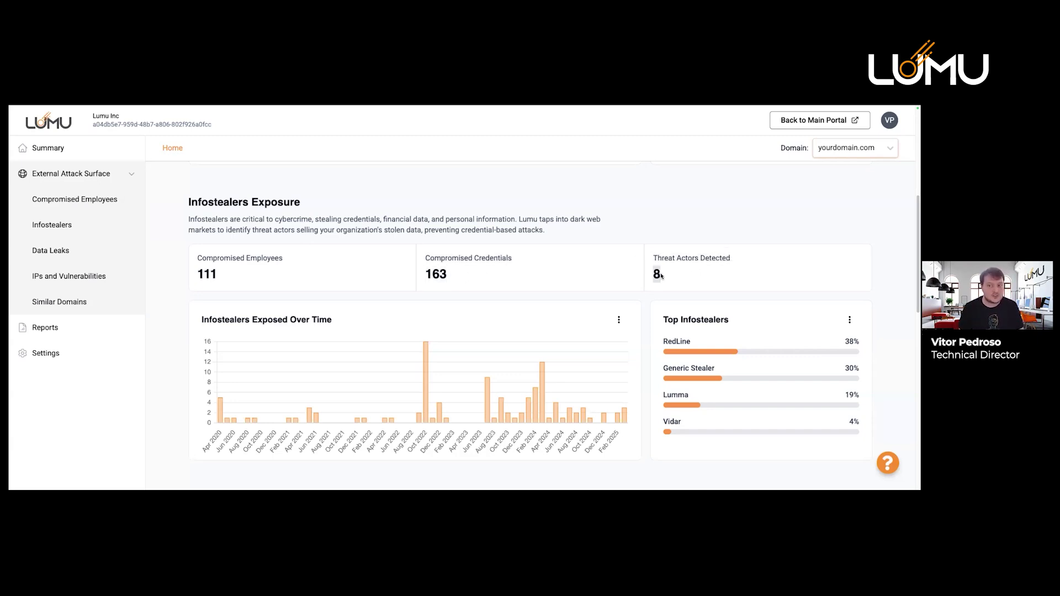
click(759, 279)
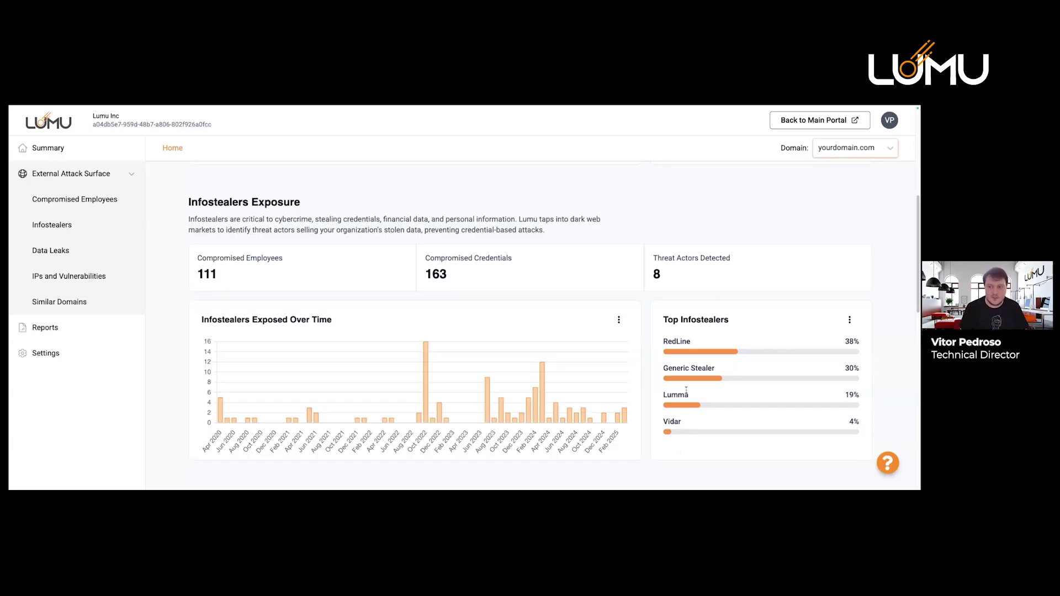
- Examine the RedLine entry among the top infostealers and the timeline of infostealer exposure
double_click(682, 342)
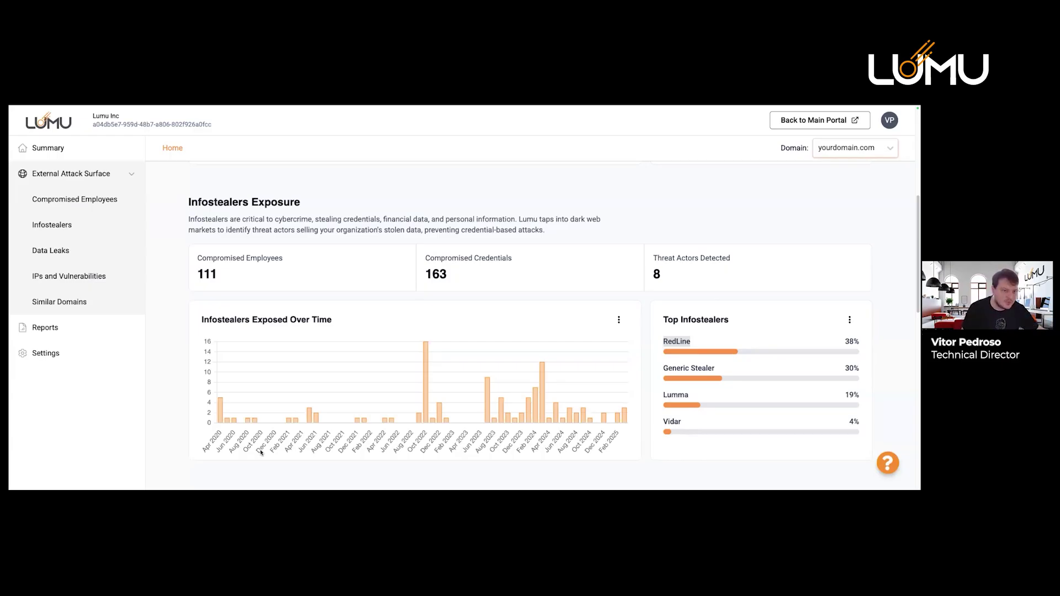
scroll(262, 450, down, 1)
mouse_move(228, 375)
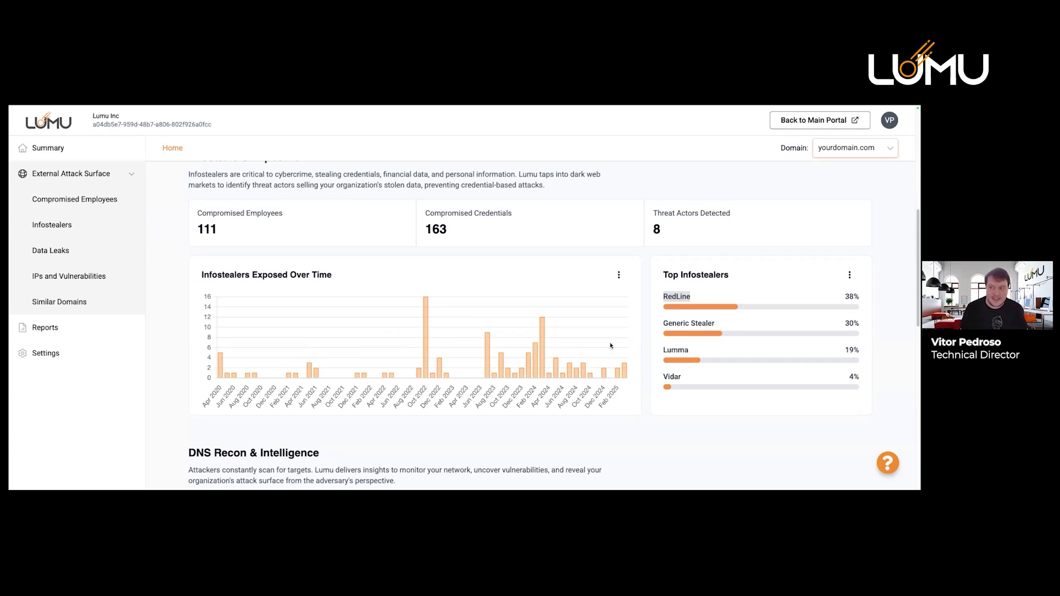
- Review the DNS Recon & Intelligence figures for external IPs, open ports and vulnerabilities
scroll(722, 299, down, 6)
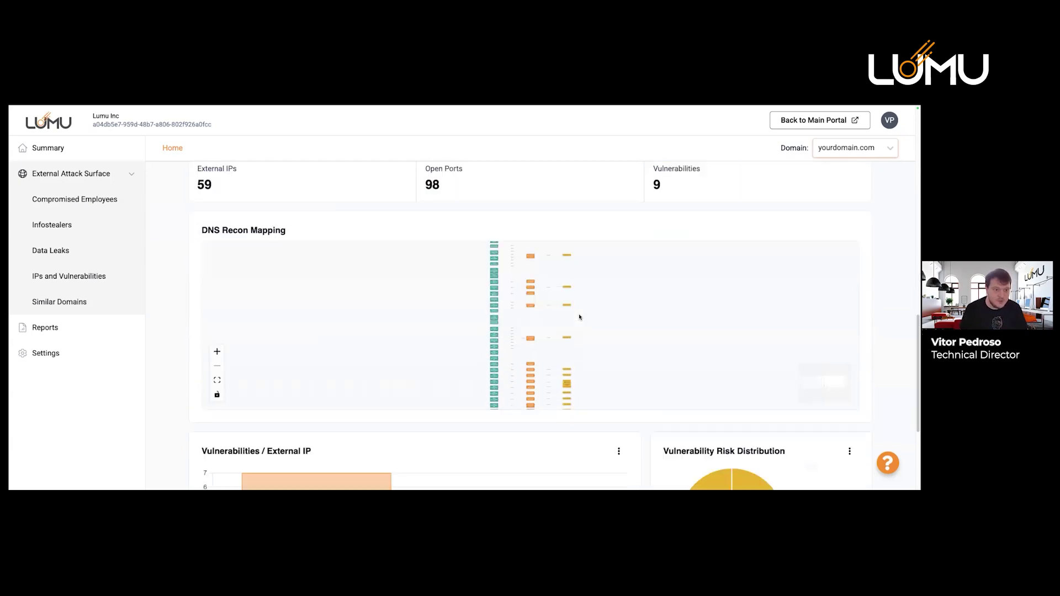
scroll(214, 207, up, 2)
drag(190, 205, 324, 211)
drag(212, 277, 200, 277)
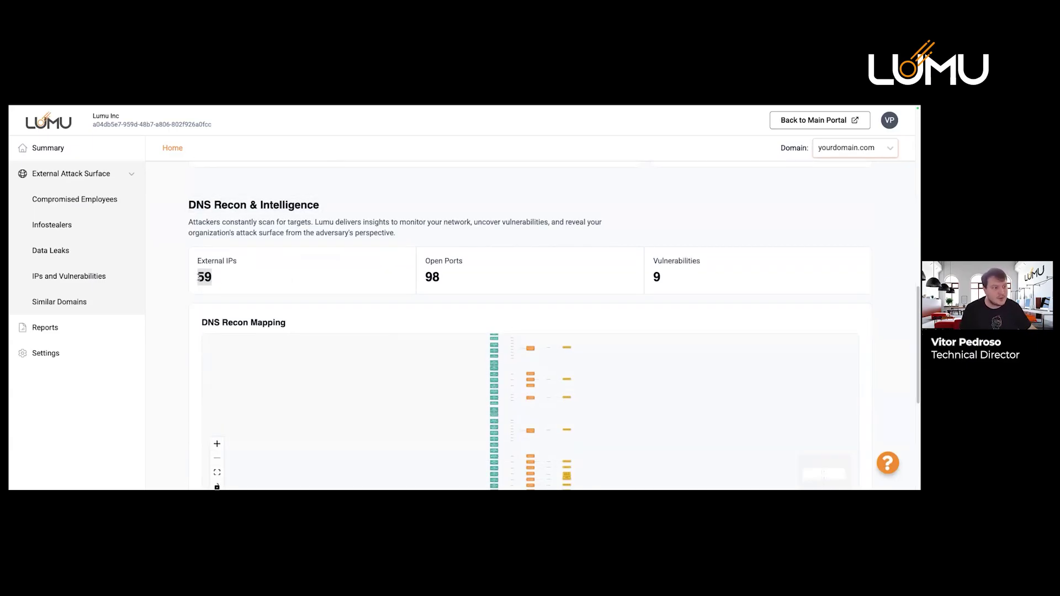
drag(427, 260, 442, 279)
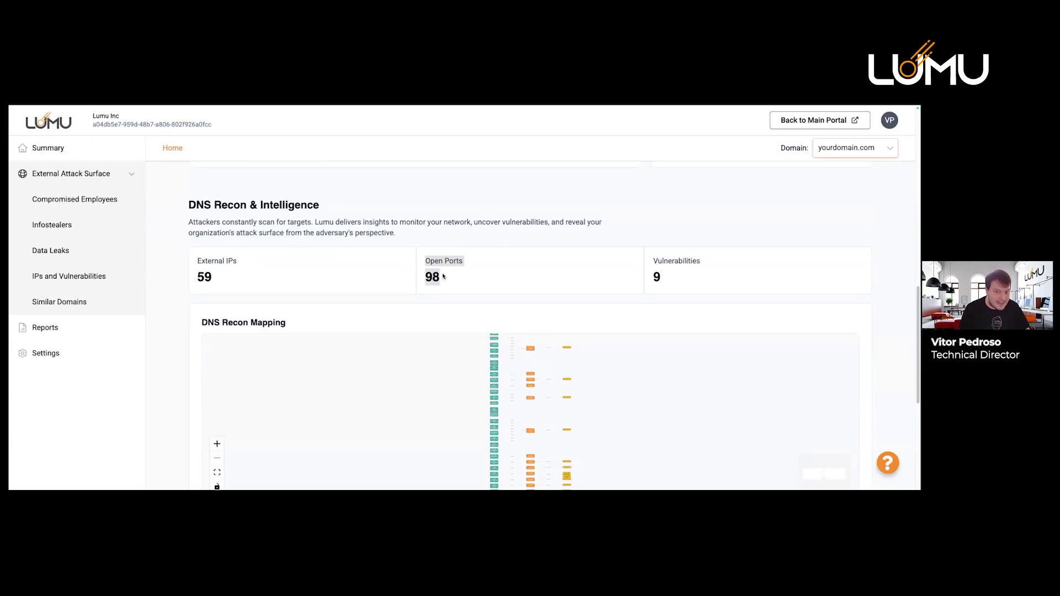
triple_click(656, 263)
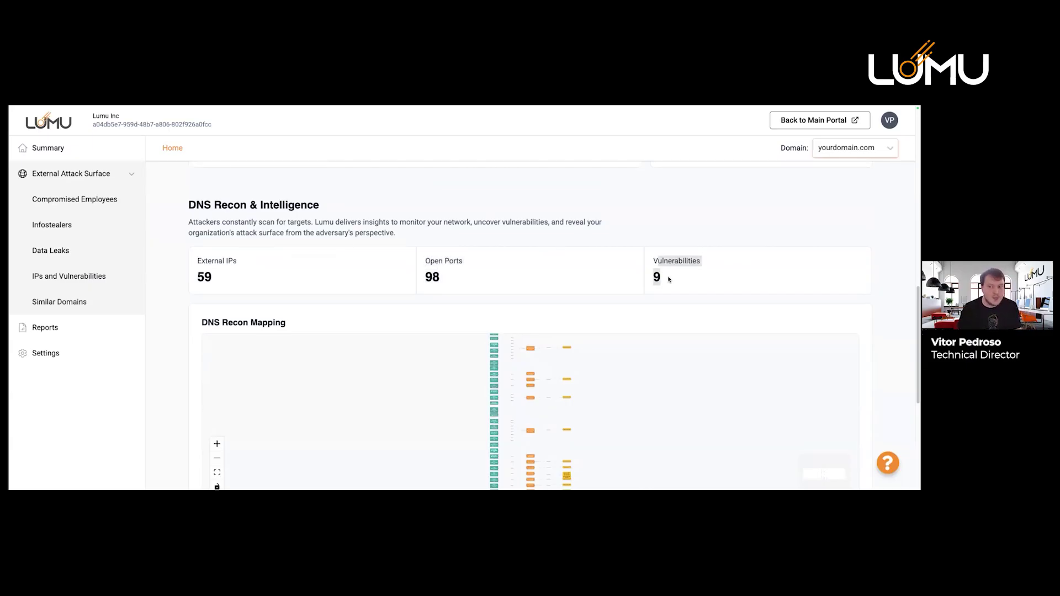
triple_click(427, 260)
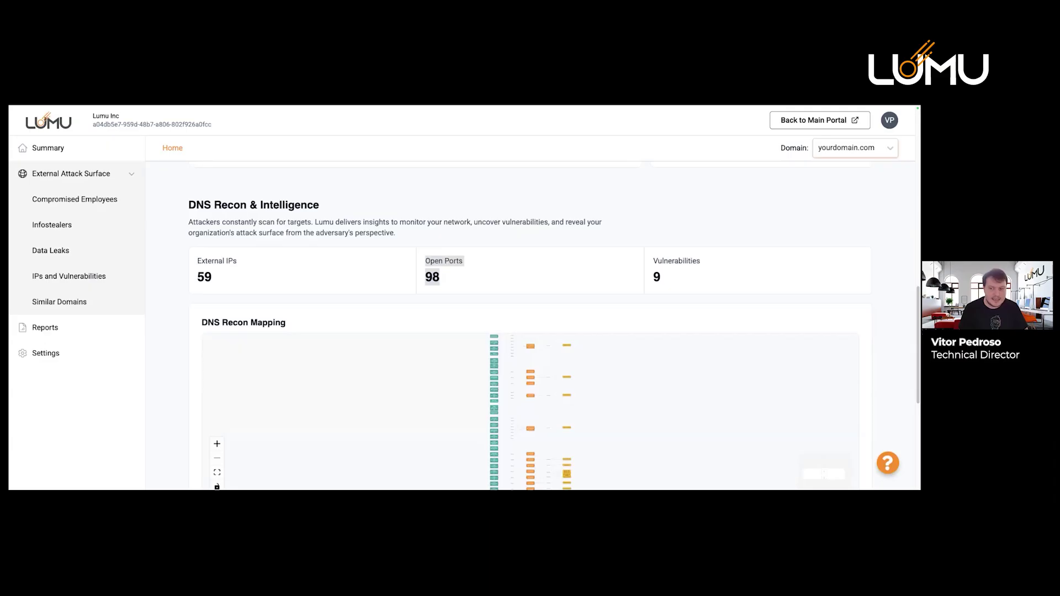
- Trace a group of domains in the DNS Recon Mapping to their shared Microsoft-hosted IP and its open ports
scroll(358, 324, down, 3)
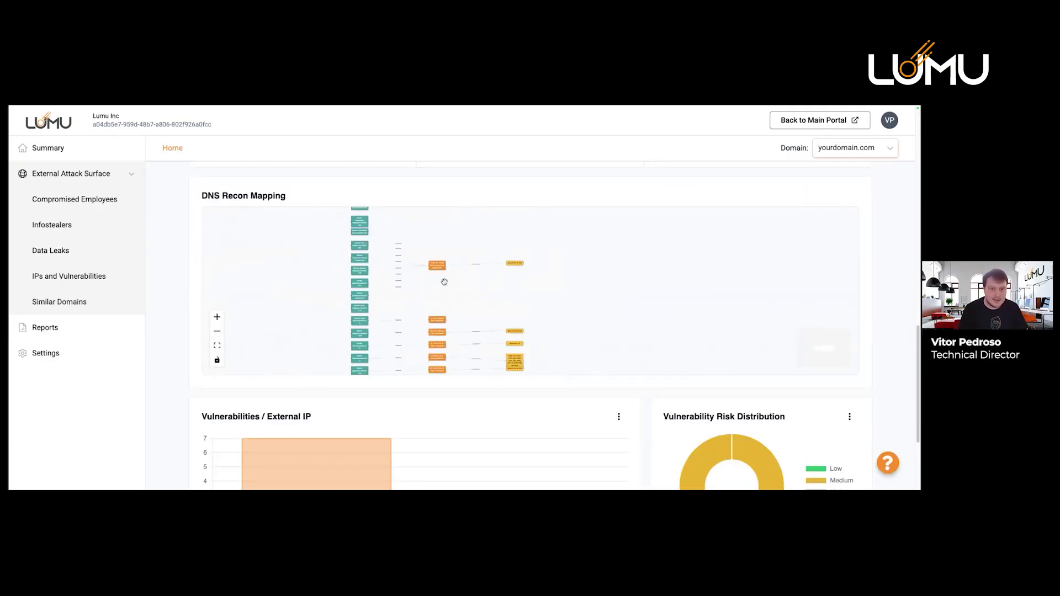
scroll(445, 282, up, 2)
scroll(484, 316, up, 4)
drag(310, 237, 371, 281)
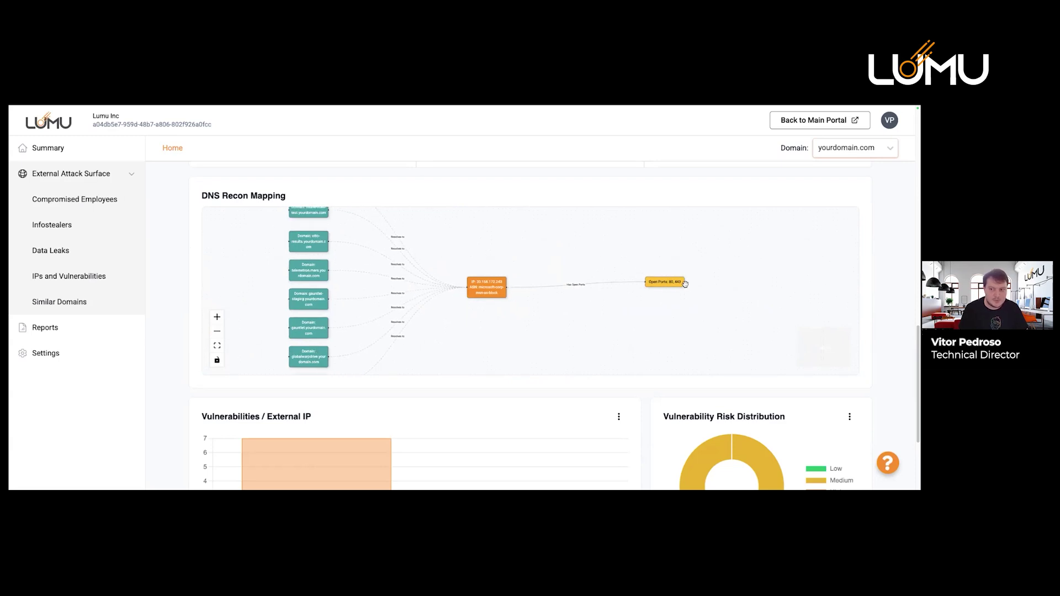
scroll(668, 286, up, 4)
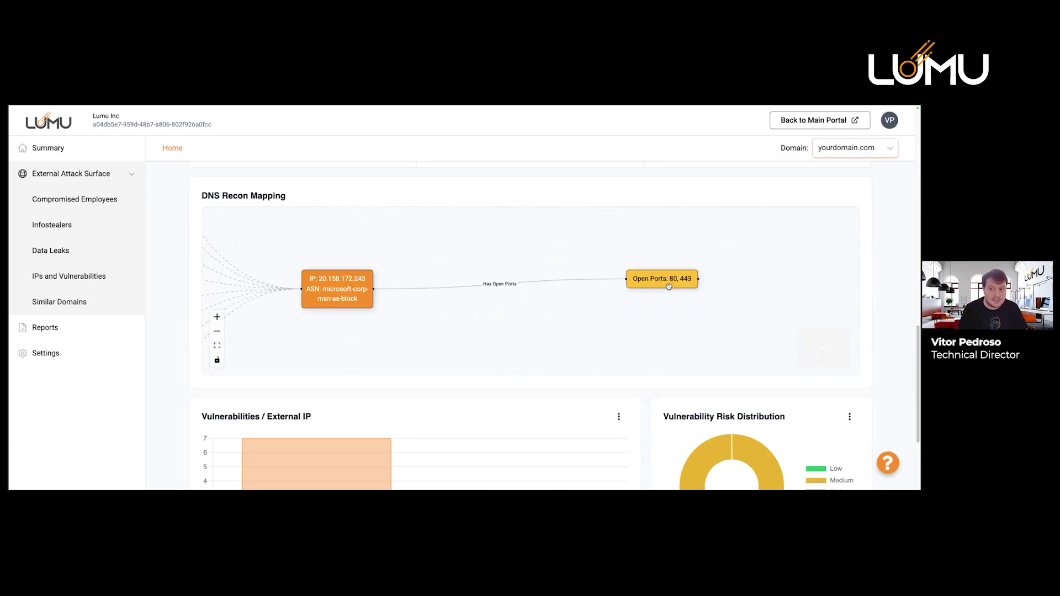
drag(648, 303, 696, 312)
drag(354, 250, 402, 255)
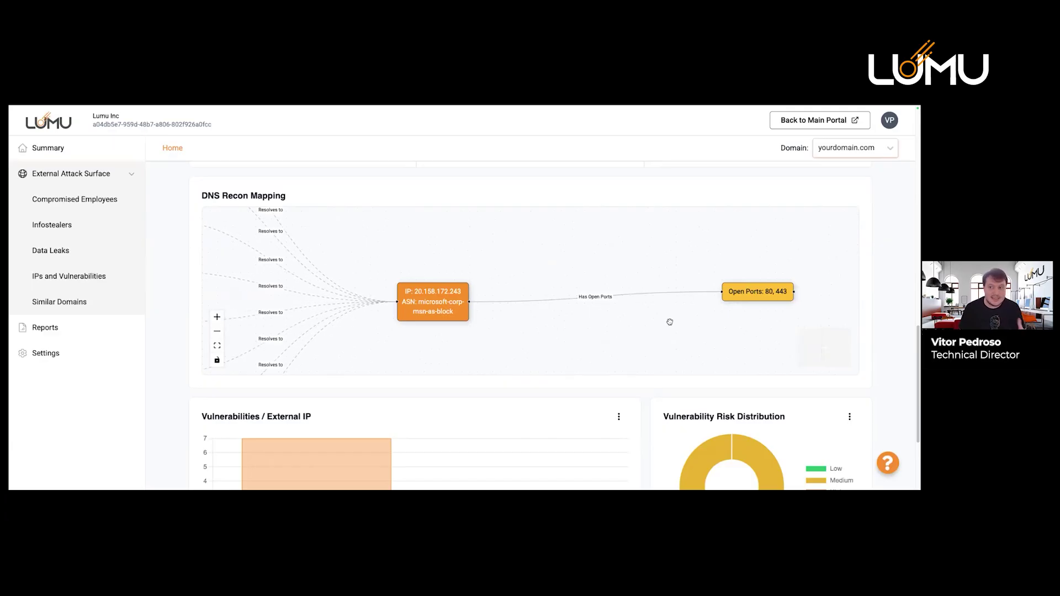
- Inspect other domain-to-IP and open-port connections elsewhere in the DNS Recon Mapping
scroll(633, 314, down, 1)
scroll(633, 315, down, 2)
drag(556, 262, 558, 361)
drag(500, 333, 512, 482)
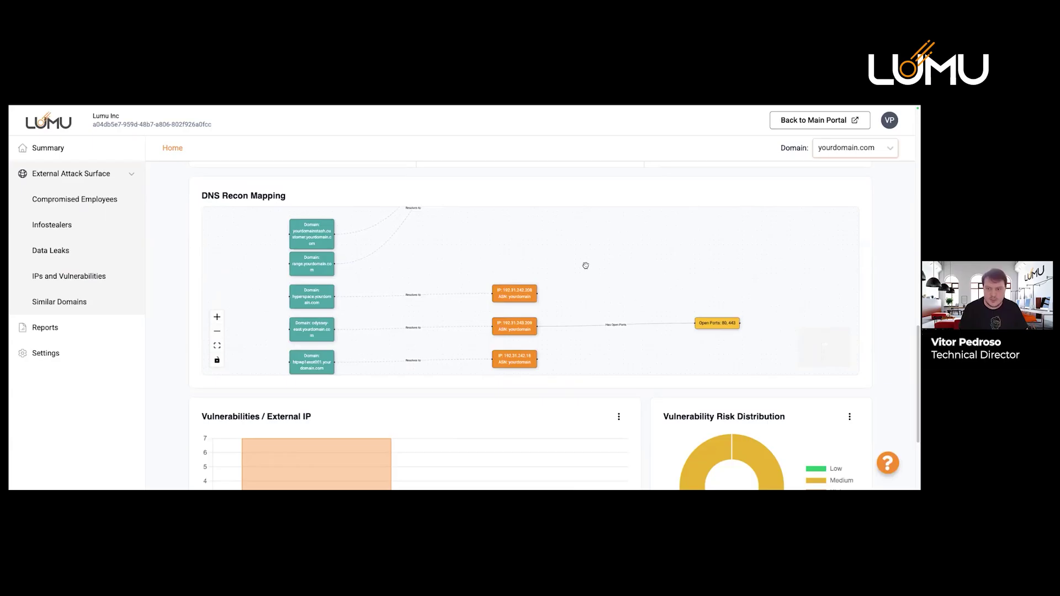
- Scan the rest of the DNS Recon Mapping for IPs linked to open ports and vulnerabilities
scroll(545, 272, up, 3)
scroll(545, 273, down, 5)
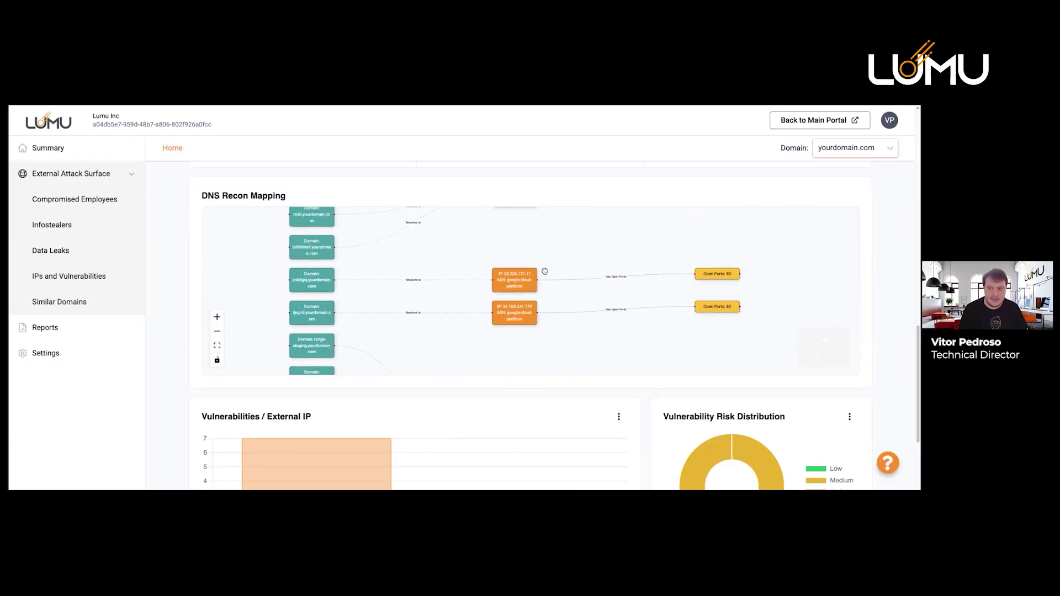
scroll(544, 271, up, 5)
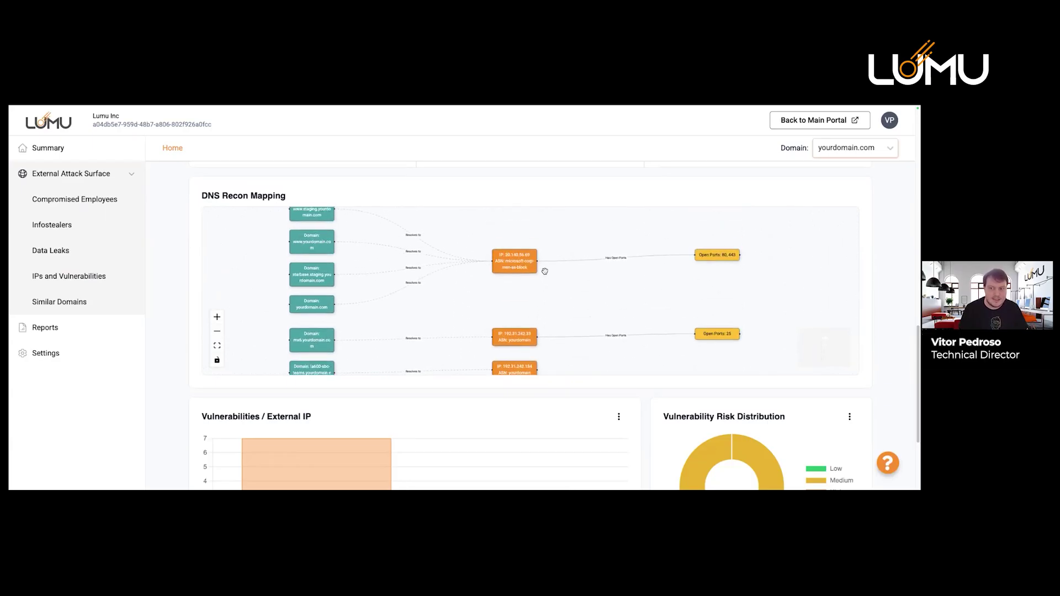
scroll(545, 271, up, 5)
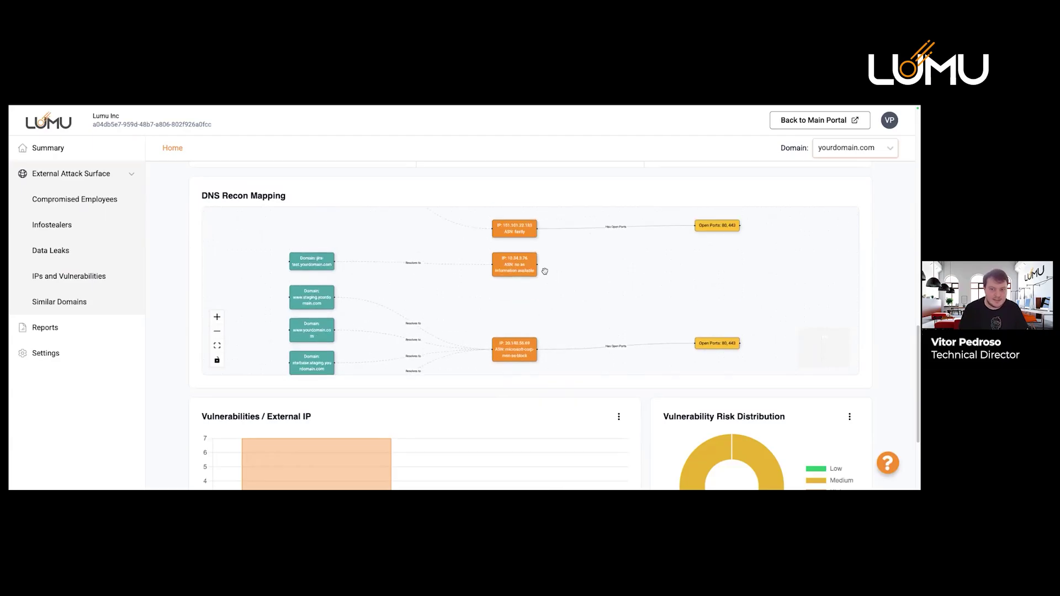
scroll(544, 271, up, 5)
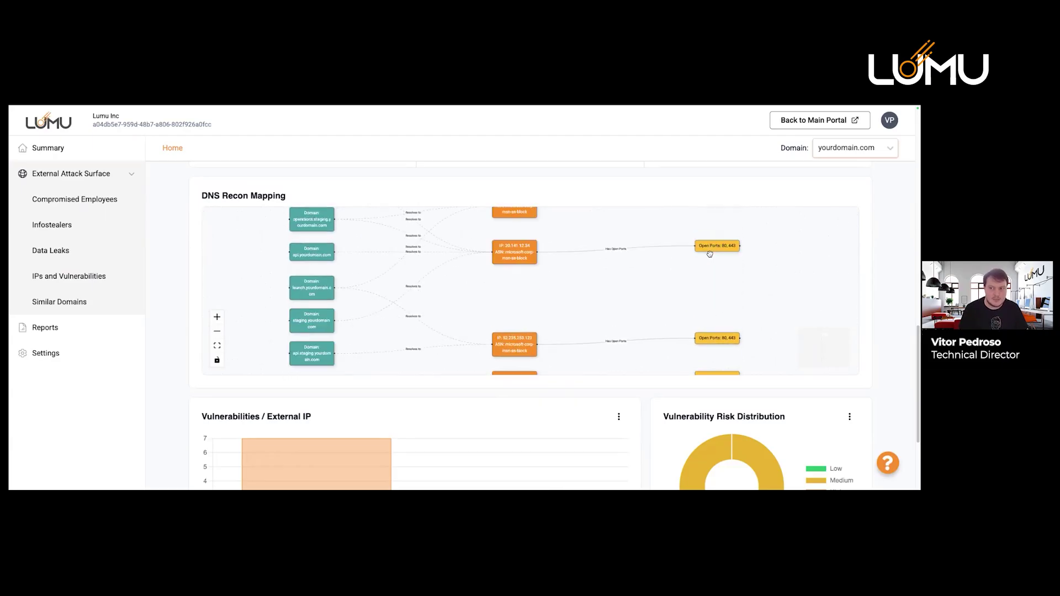
scroll(710, 254, up, 5)
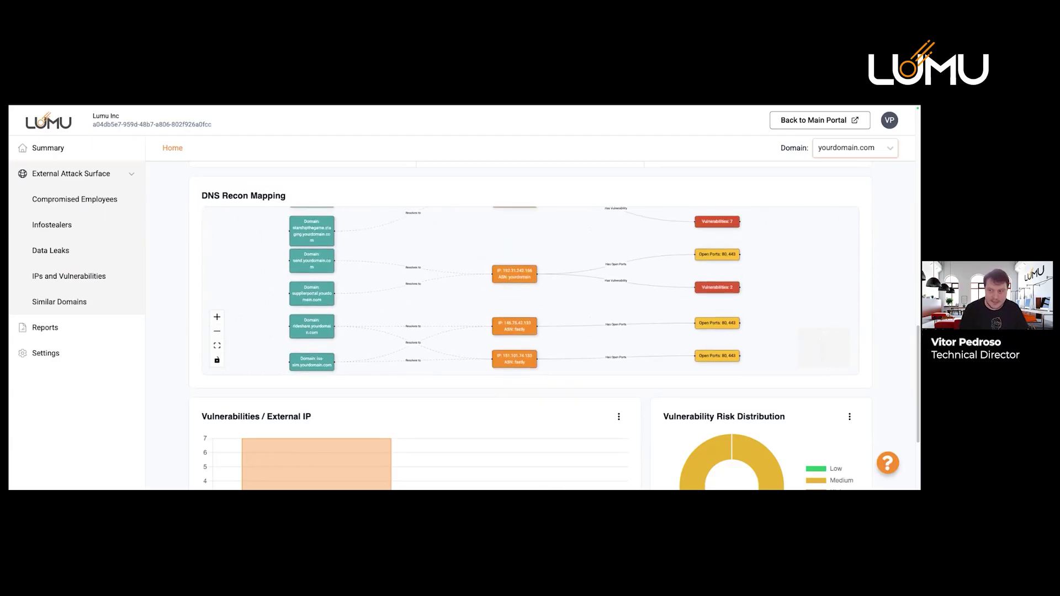
- Examine the Vulnerabilities / External IP chart and the Vulnerability Risk Distribution chart
scroll(709, 409, down, 3)
drag(202, 267, 306, 267)
mouse_move(497, 380)
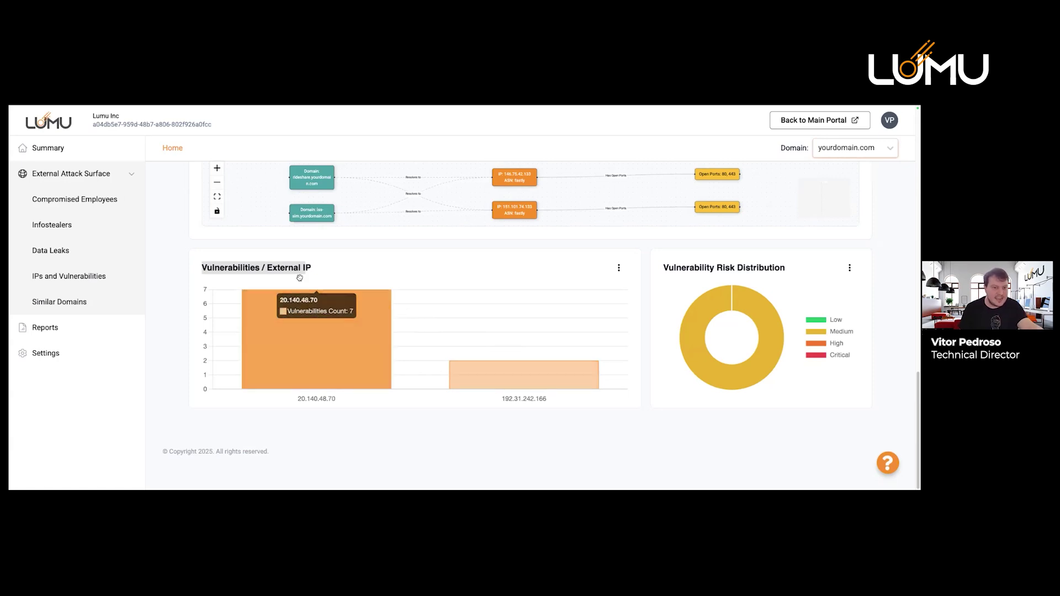
mouse_move(765, 314)
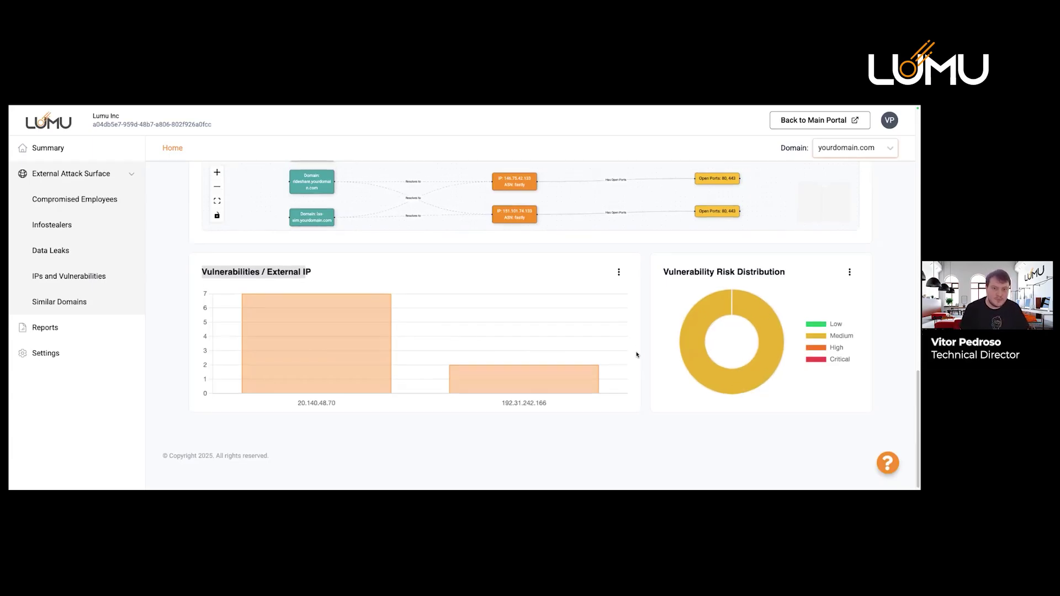
- Return to the Dark Web Exposure overview and check which domains can be selected, keeping yourdomain.com
scroll(635, 347, up, 5)
scroll(636, 344, up, 12)
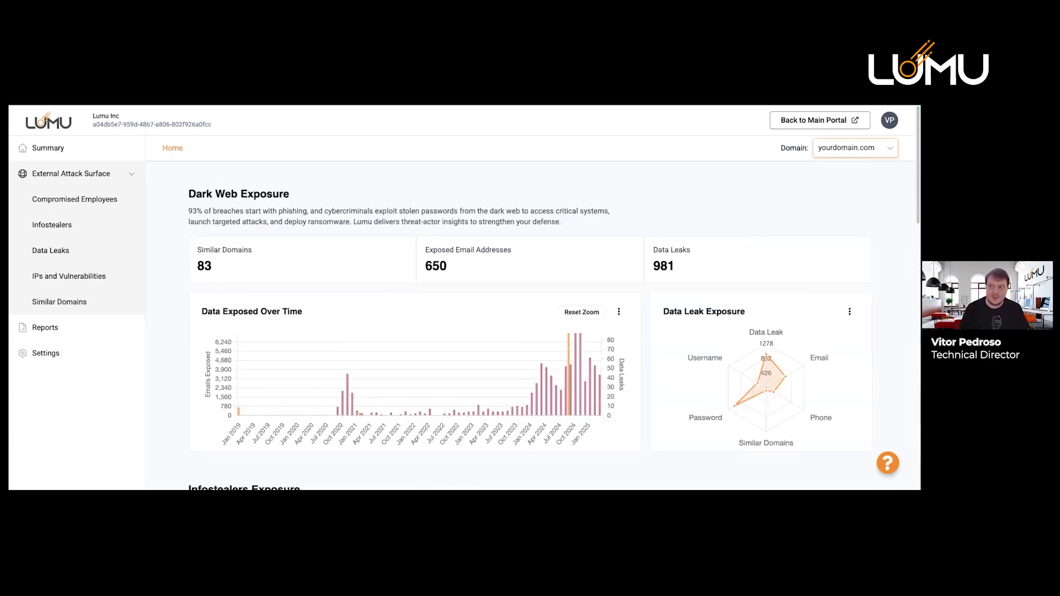
click(818, 148)
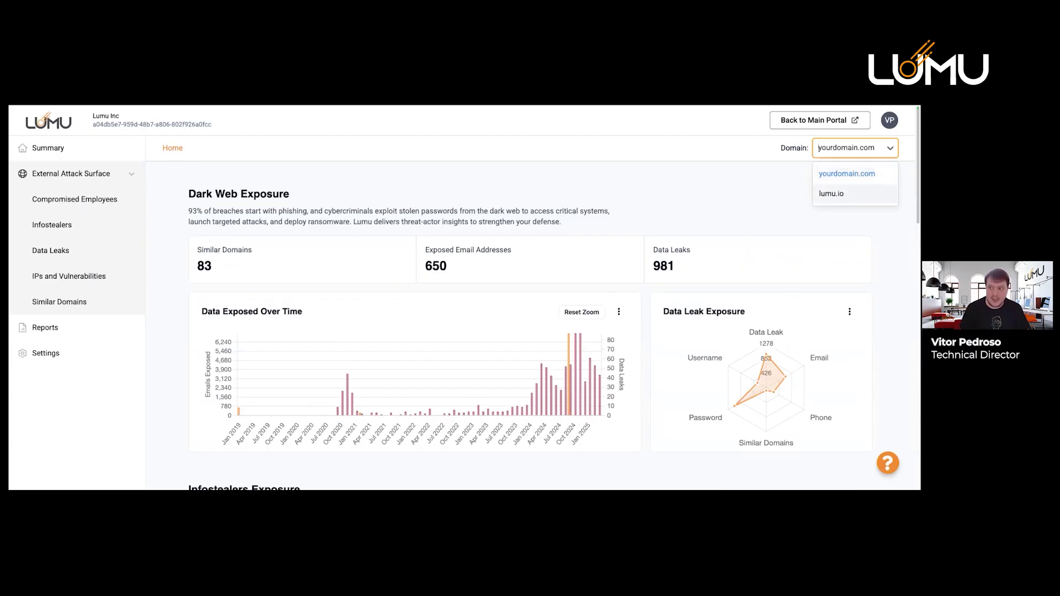
click(789, 191)
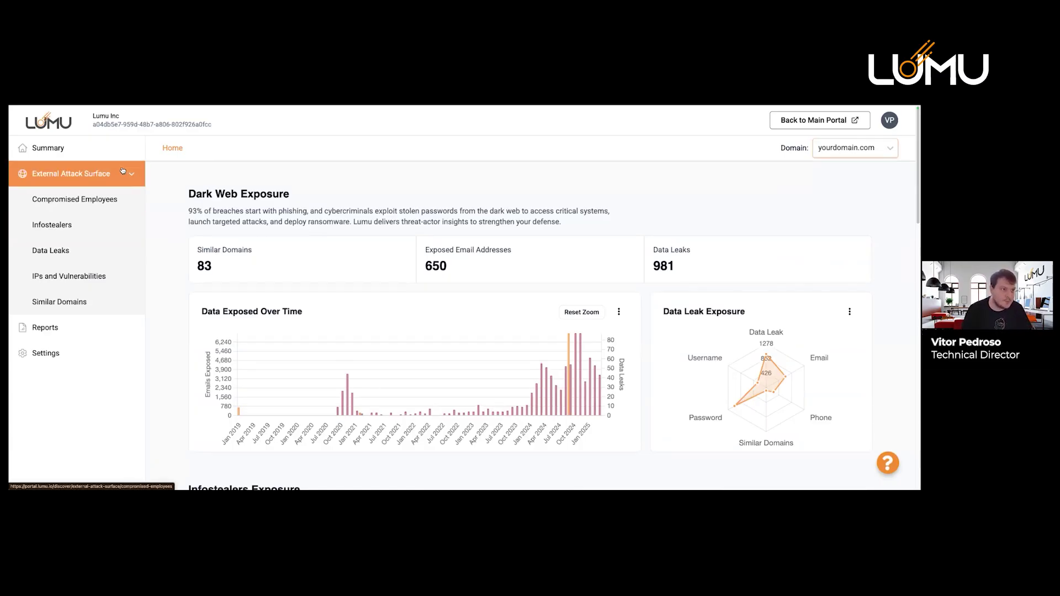
- Open the Compromised Employees page of the External Attack Surface and look through the listed accounts
click(110, 202)
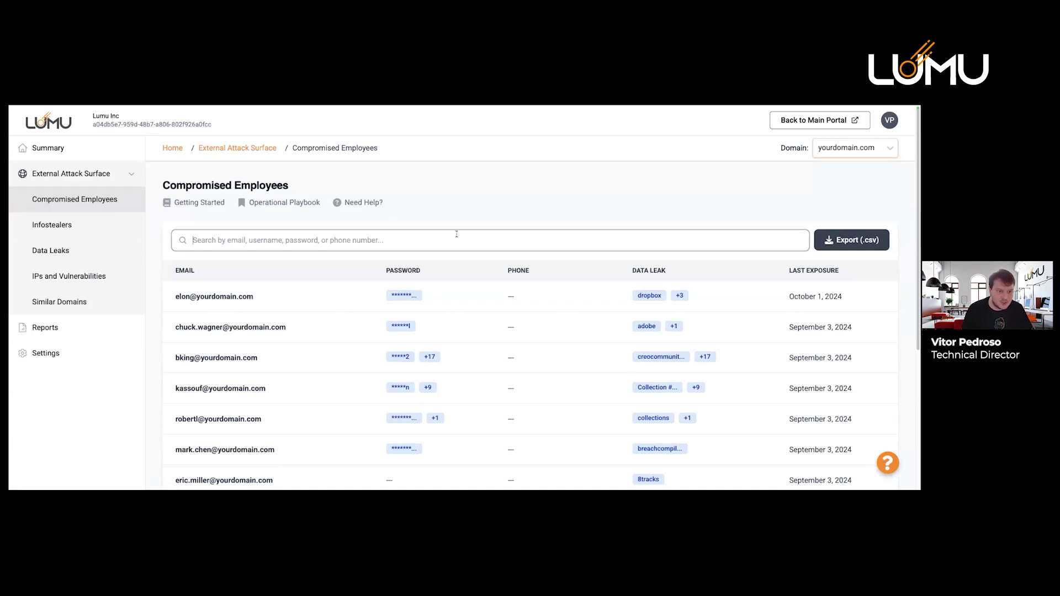
scroll(347, 315, down, 4)
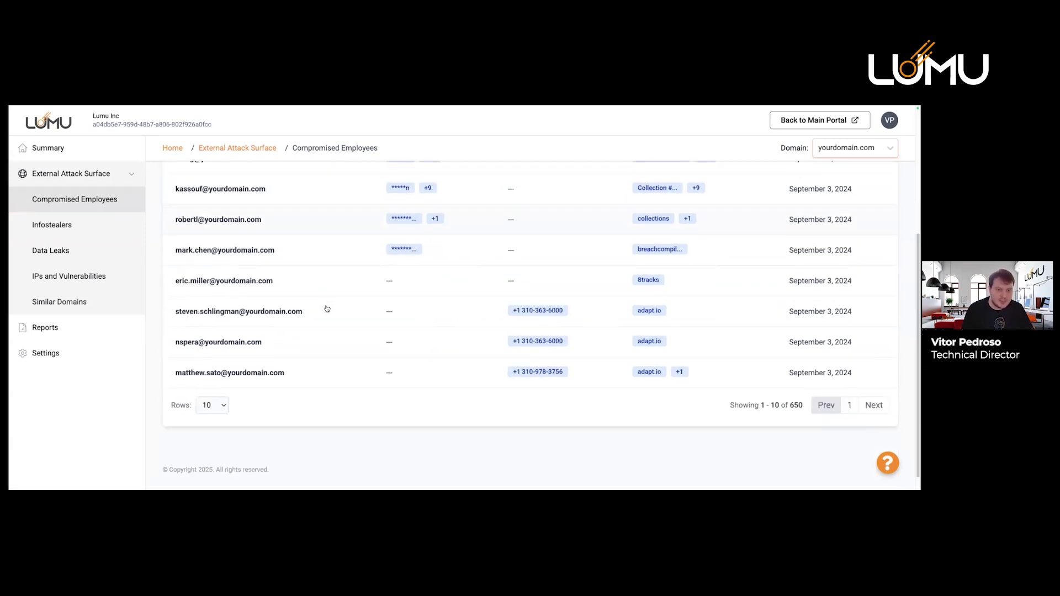
scroll(343, 287, up, 4)
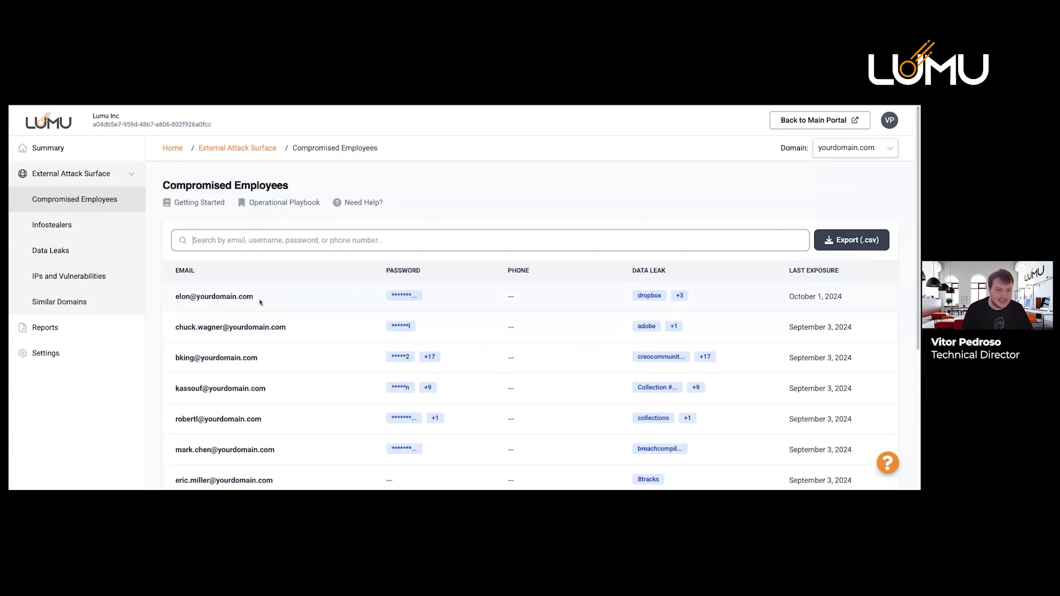
- Open the second listed employee's details and review the data leaks and their exposure dates
click(201, 327)
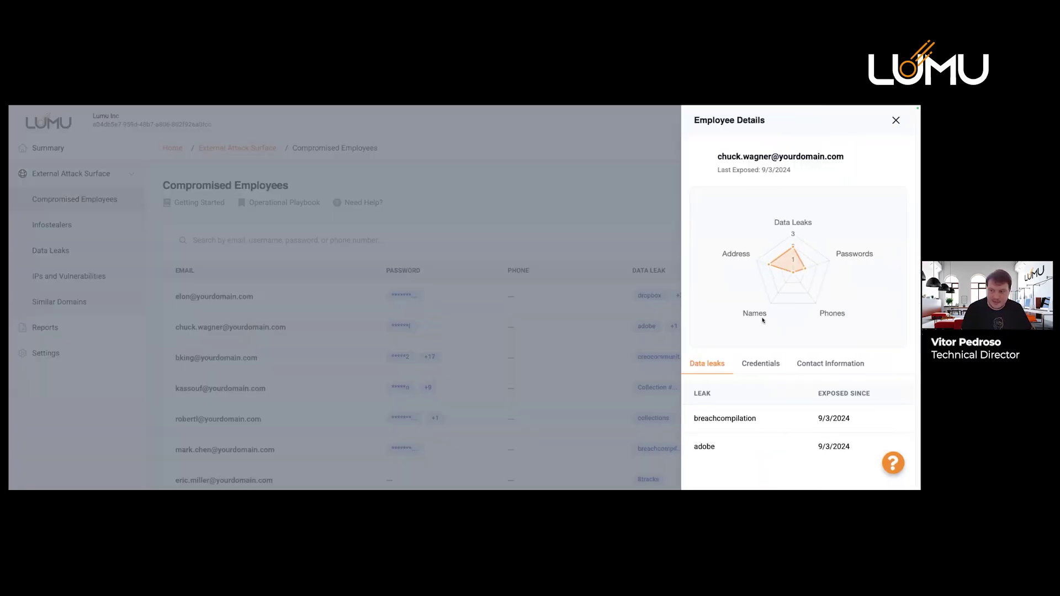
drag(692, 418, 757, 418)
drag(692, 448, 750, 446)
drag(817, 417, 850, 418)
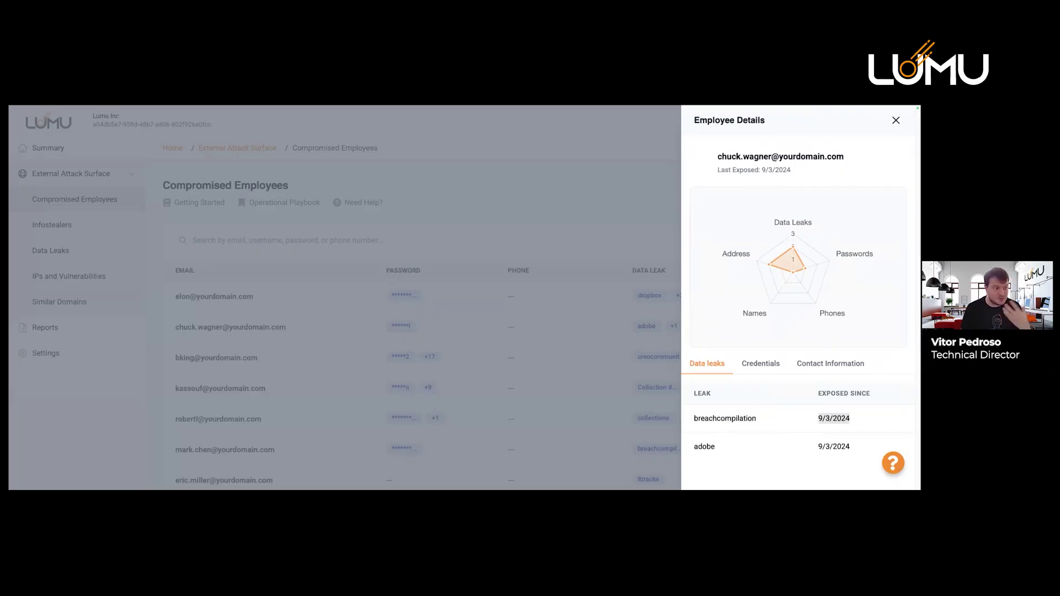
- Check the same employee's leaked credentials and contact information, then close the details
click(768, 364)
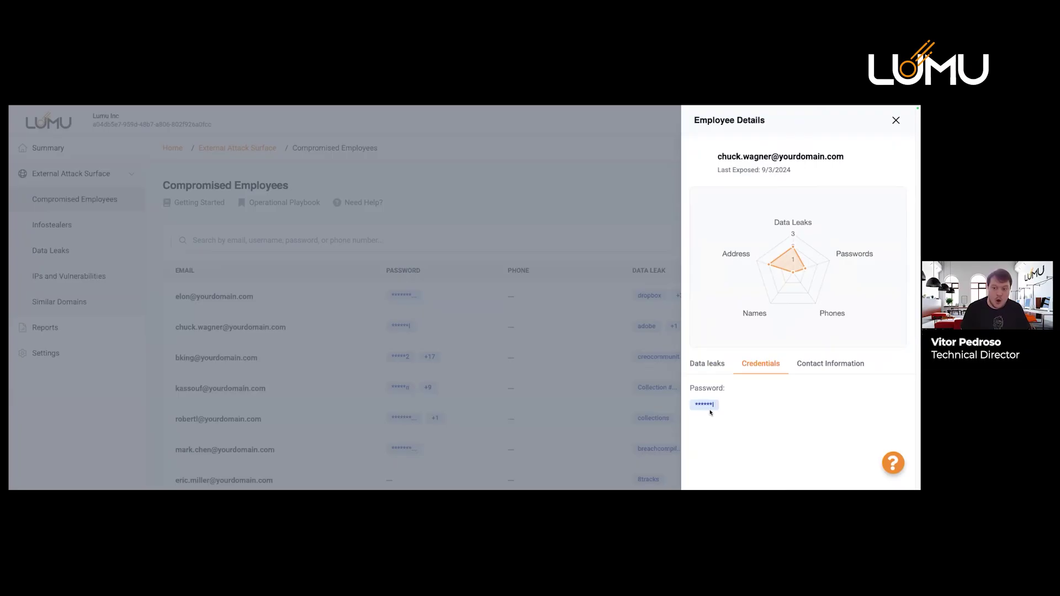
drag(695, 405, 716, 406)
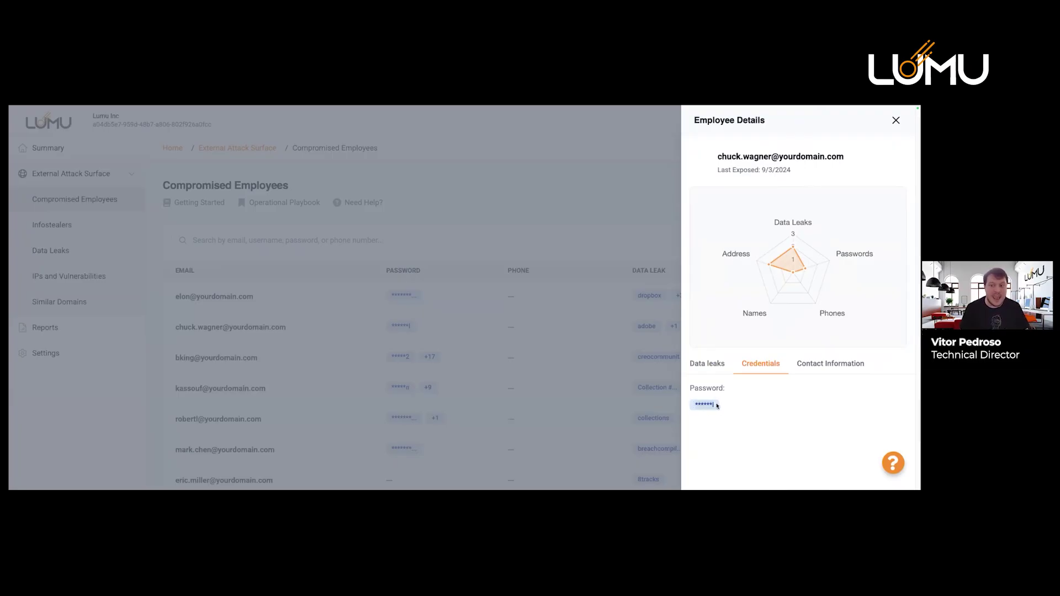
click(709, 364)
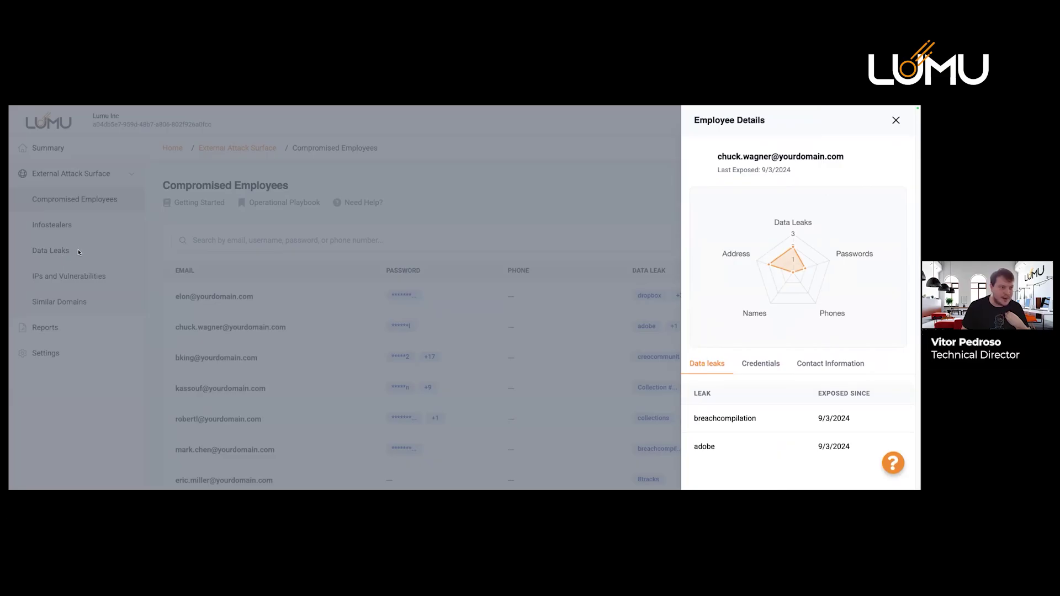
click(761, 363)
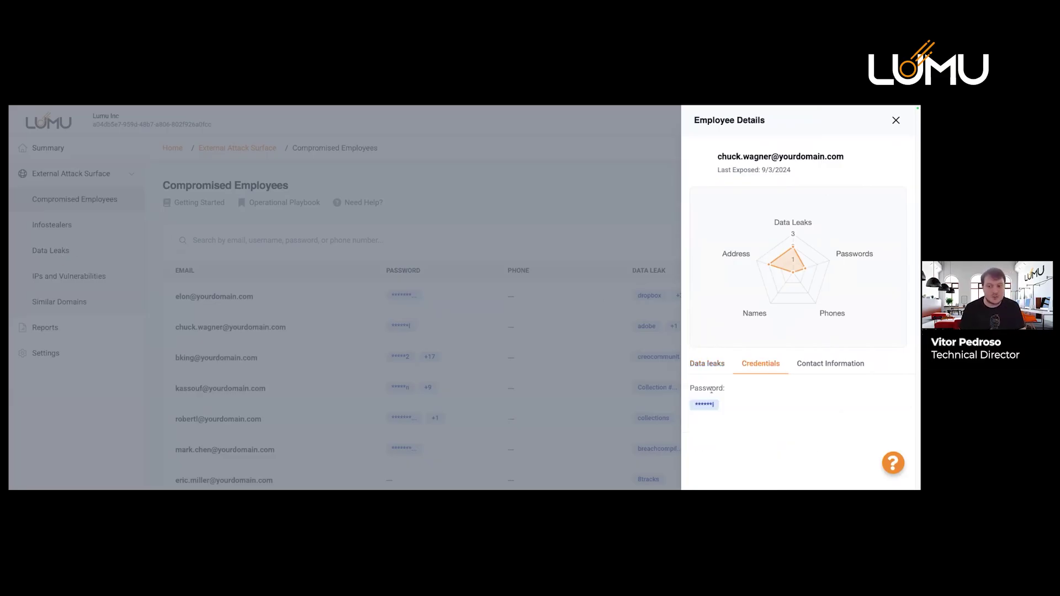
click(830, 364)
scroll(736, 403, down, 1)
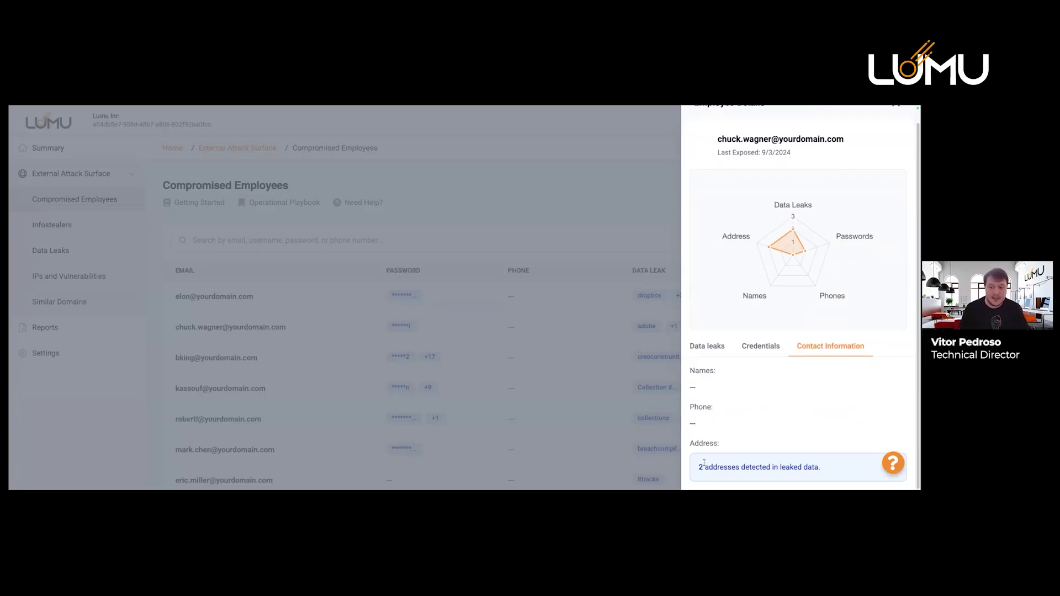
click(706, 315)
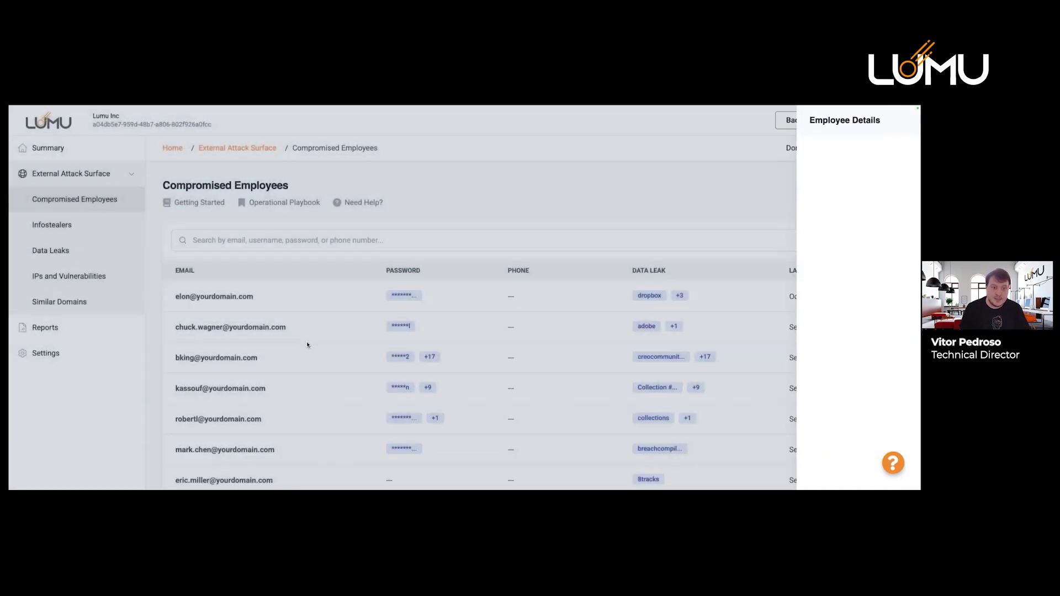
- Review the third listed employee's exposed credentials and full list of data leaks, then close the details
click(773, 365)
click(759, 363)
click(817, 365)
click(782, 367)
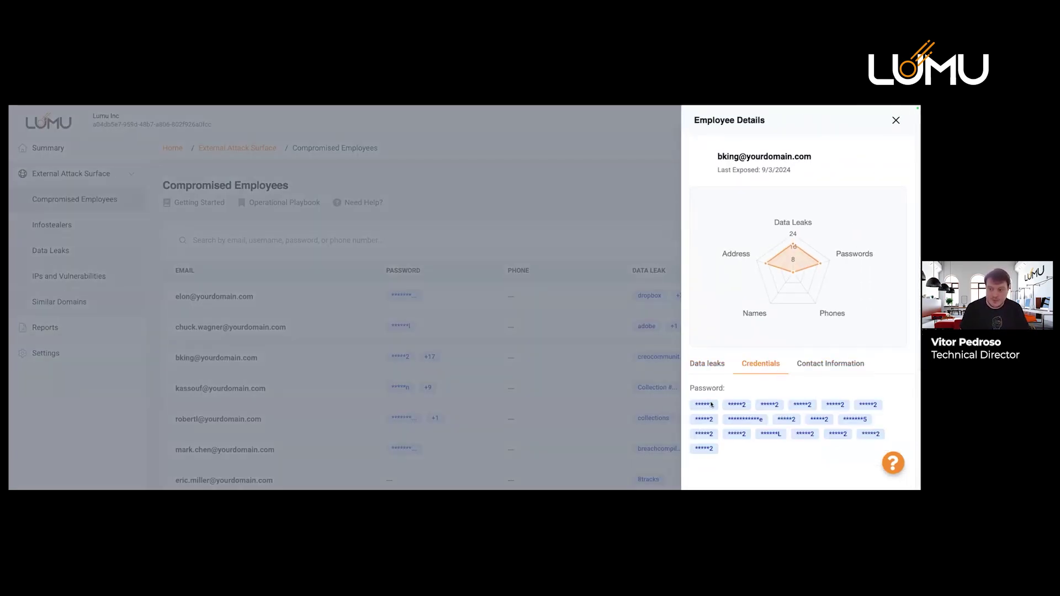
click(719, 370)
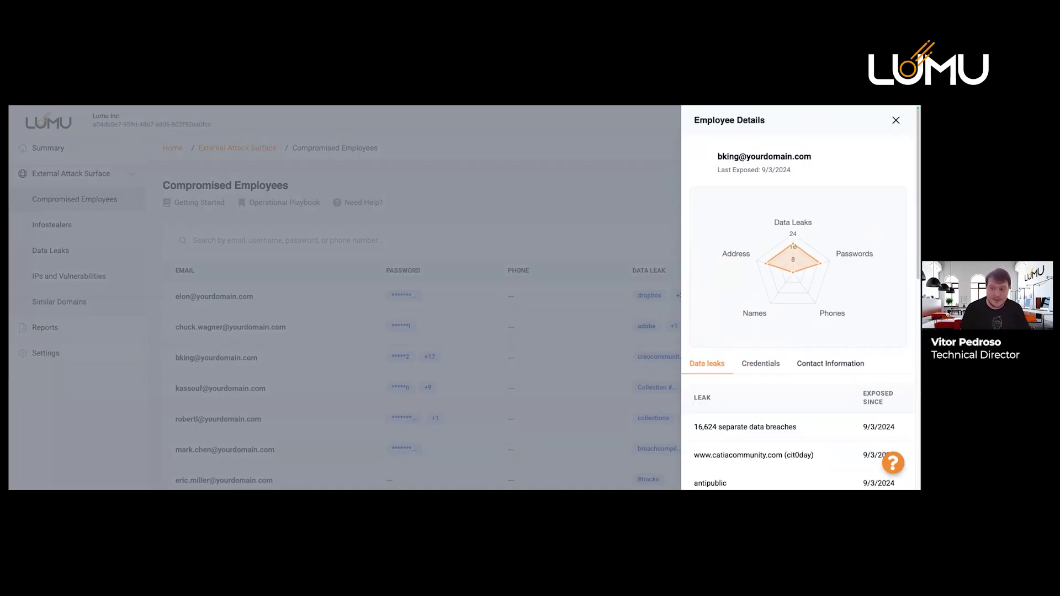
scroll(762, 336, down, 8)
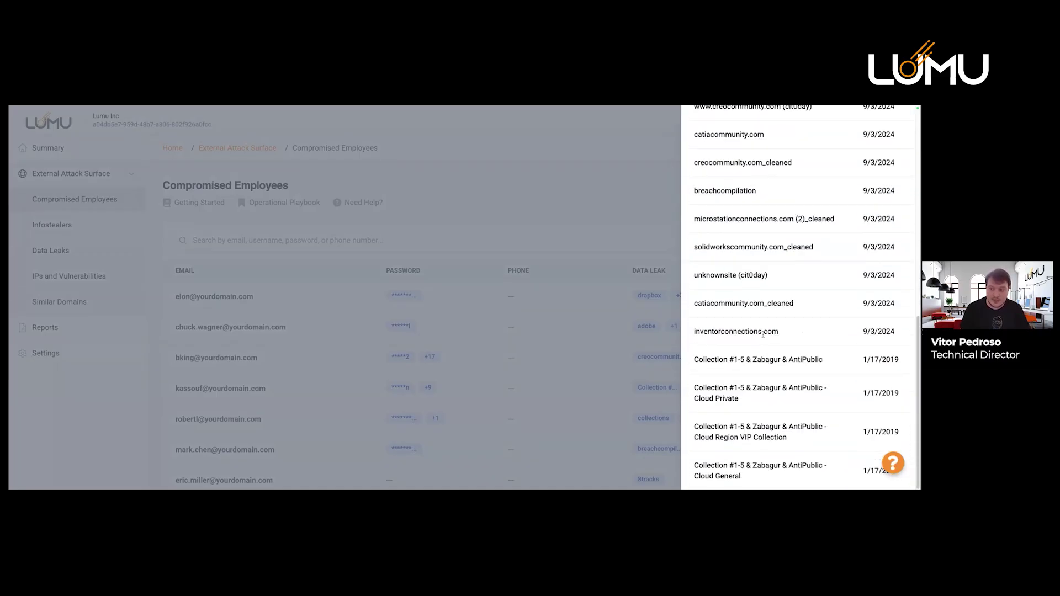
scroll(763, 334, up, 10)
click(458, 291)
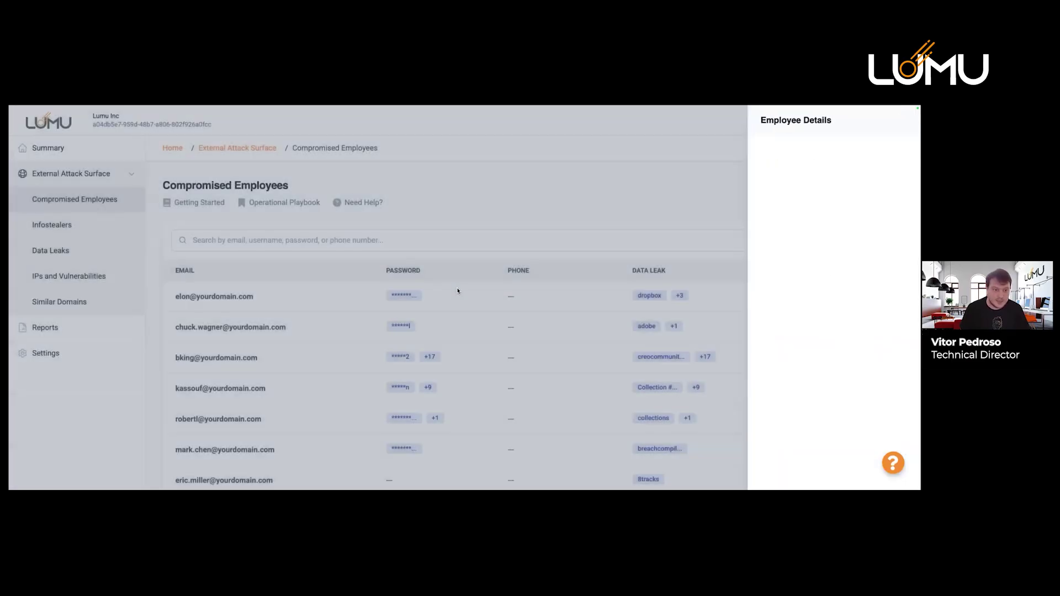
- Review the credentials and contact information of the first listed employee with an exposed phone number, then close the details
scroll(441, 301, down, 1)
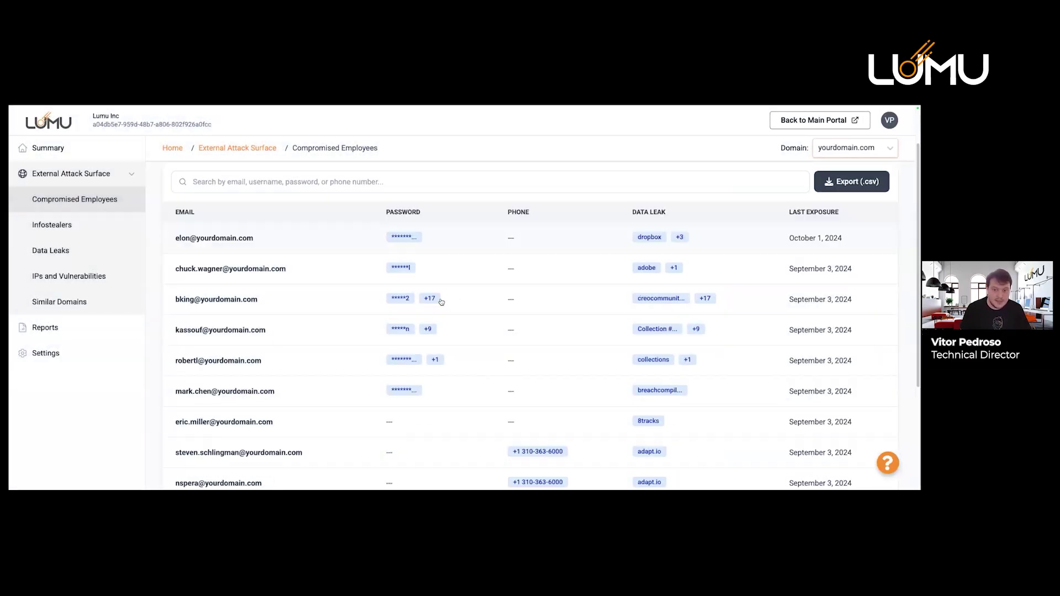
click(259, 453)
click(745, 372)
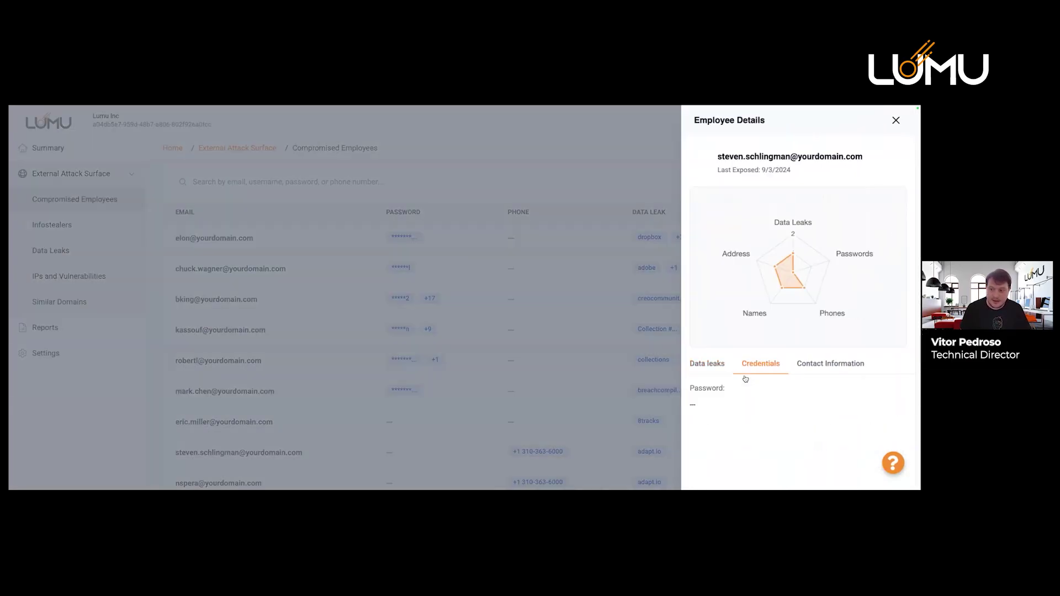
click(831, 365)
scroll(733, 419, down, 1)
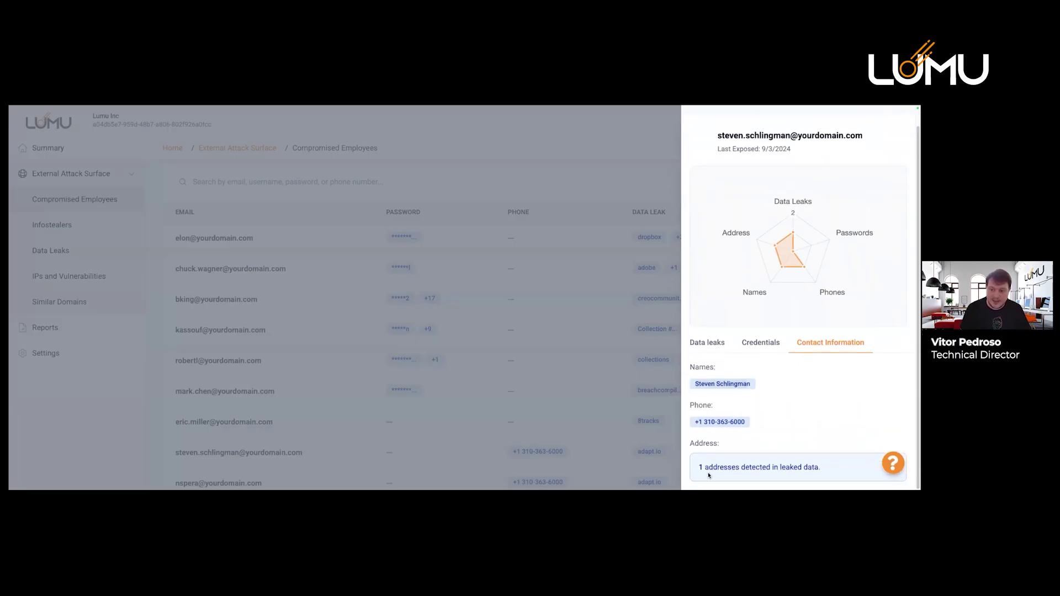
click(539, 311)
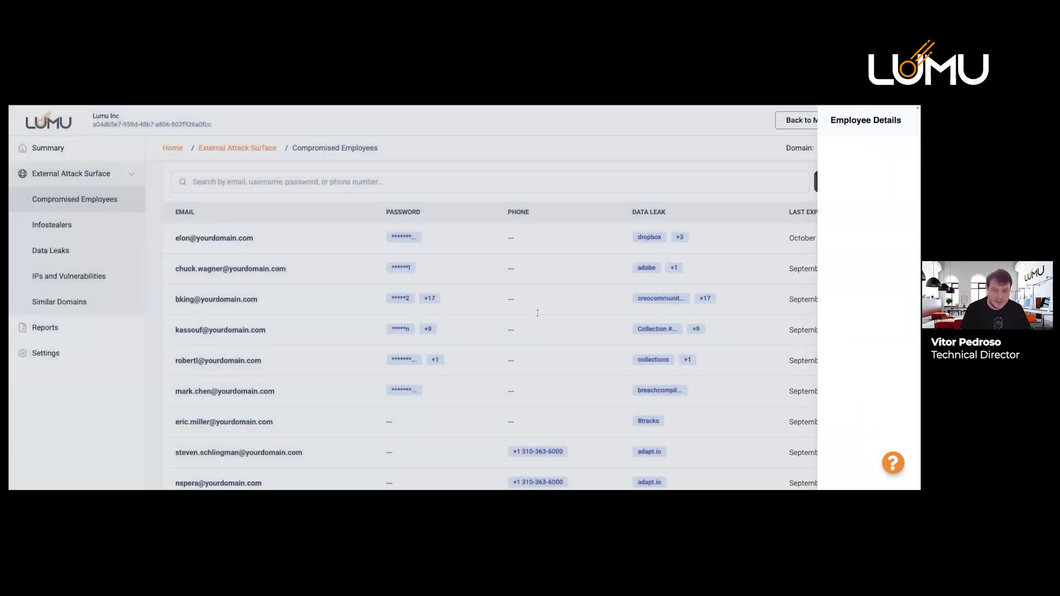
- Open the Compromised Employees operational playbook and read its Preparation guidance on credential management and access control
scroll(293, 334, down, 3)
scroll(284, 328, up, 5)
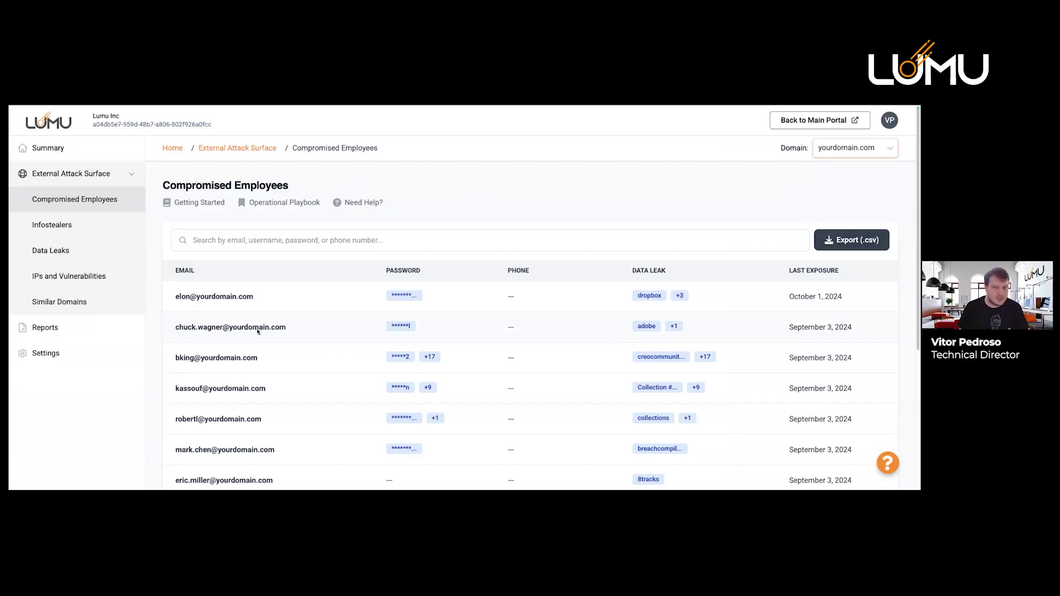
click(260, 204)
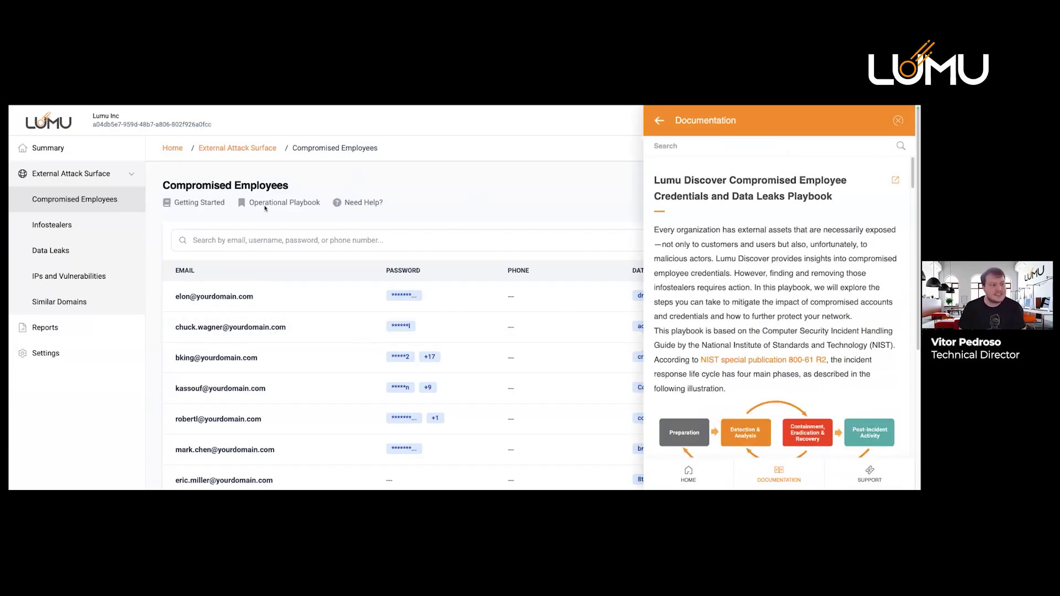
scroll(749, 224, down, 2)
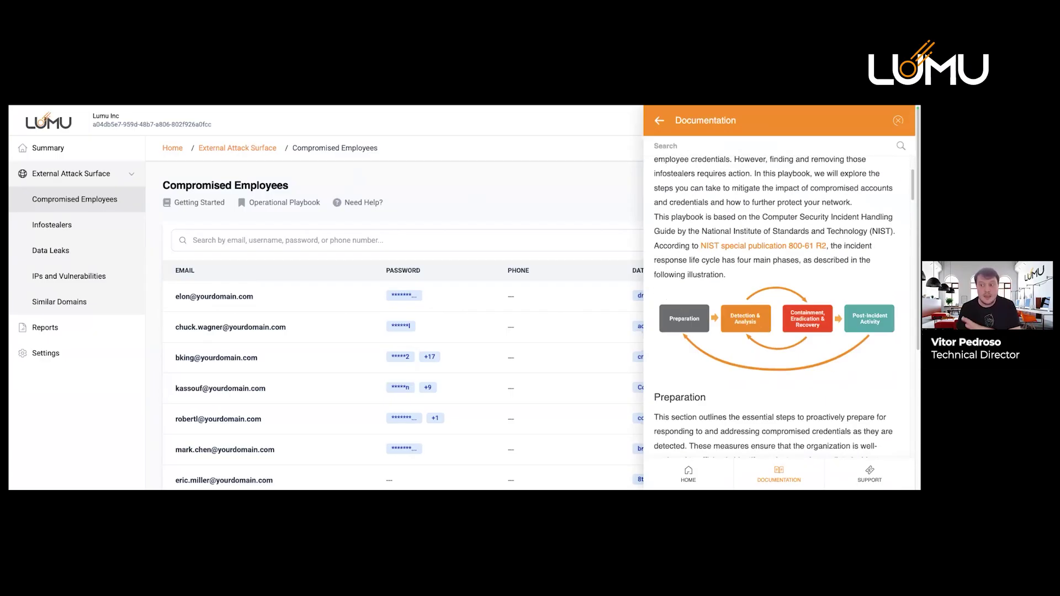
scroll(779, 299, down, 6)
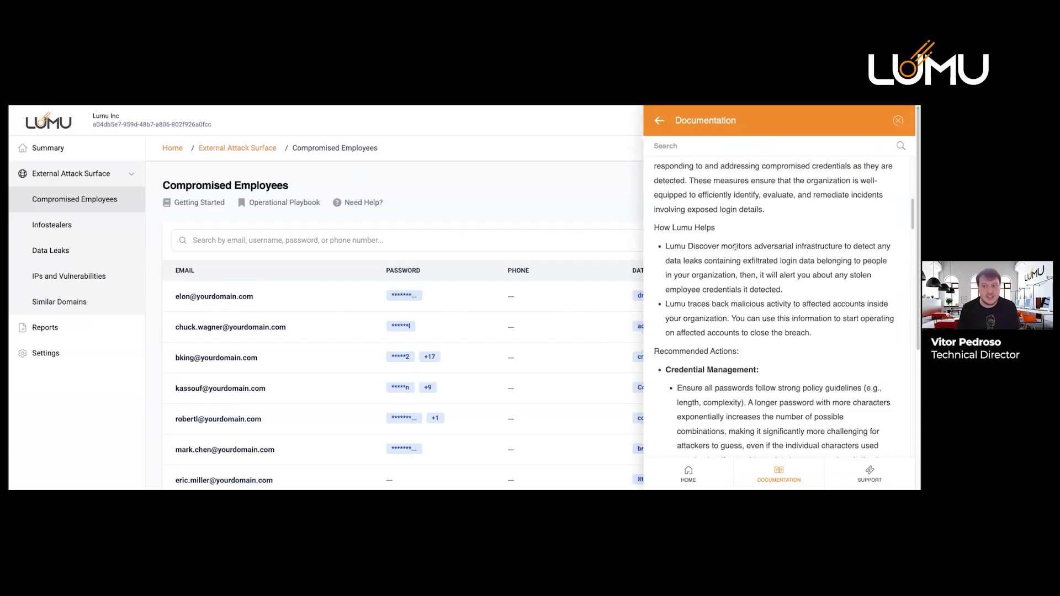
scroll(735, 248, down, 5)
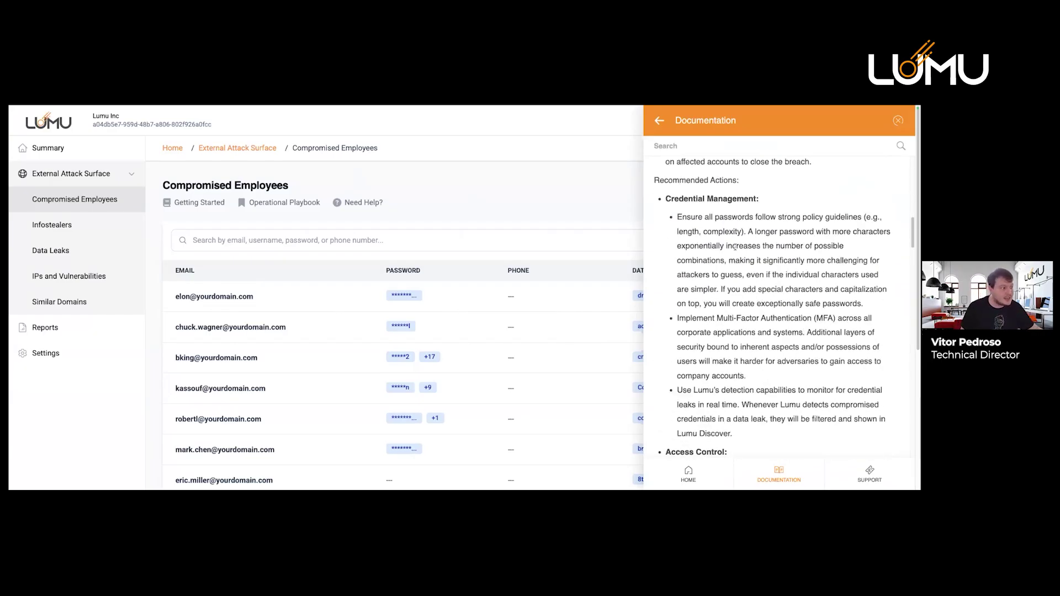
scroll(735, 250, down, 6)
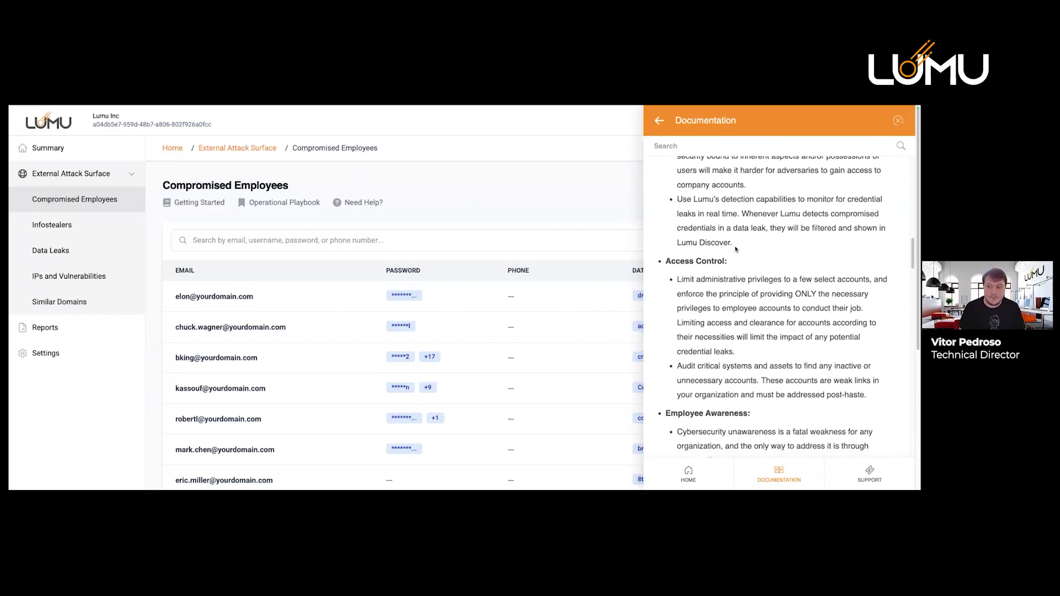
- Read the playbook's remaining guidance on credential validation, exposure assessment, containment, eradication and recovery, then close the documentation
scroll(735, 249, down, 9)
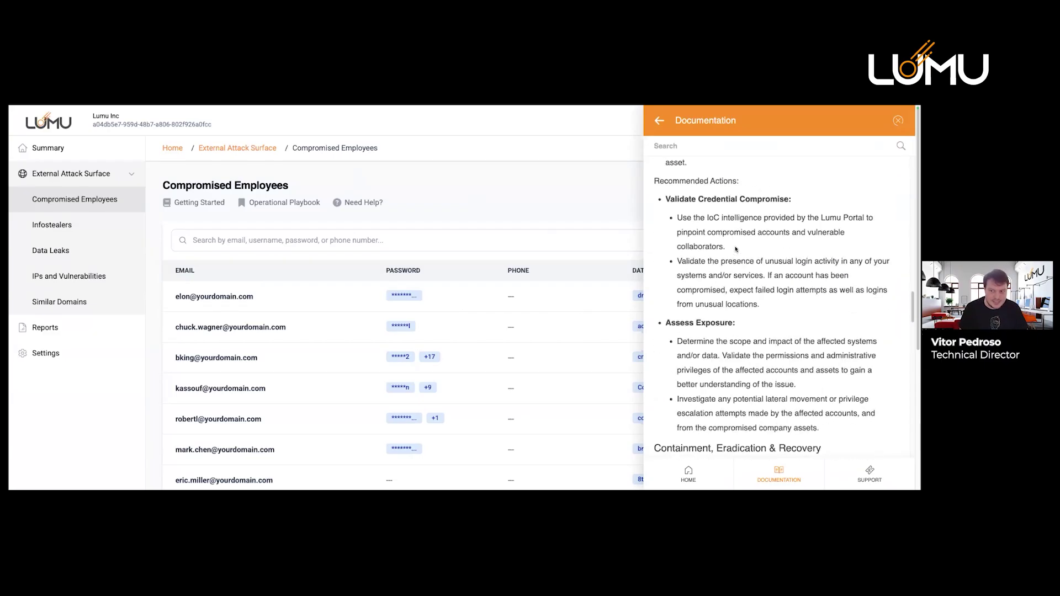
scroll(742, 280, down, 15)
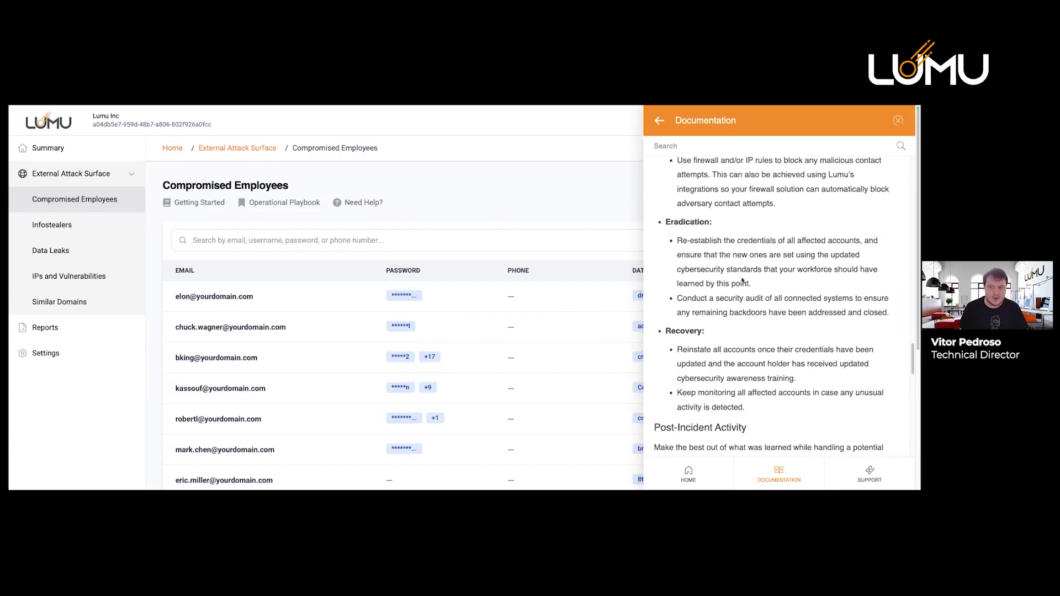
scroll(743, 280, up, 20)
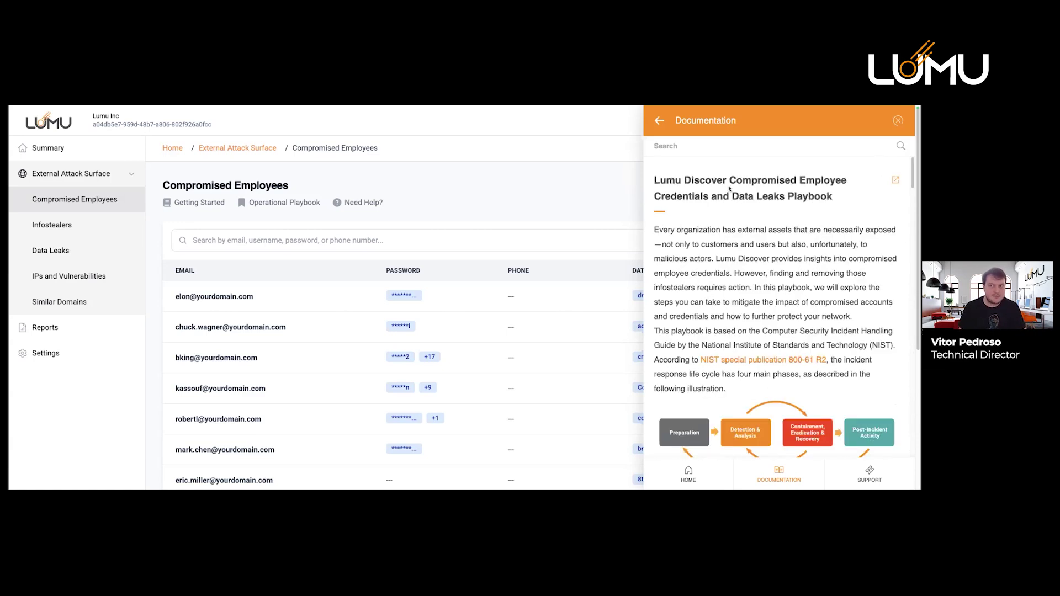
click(898, 120)
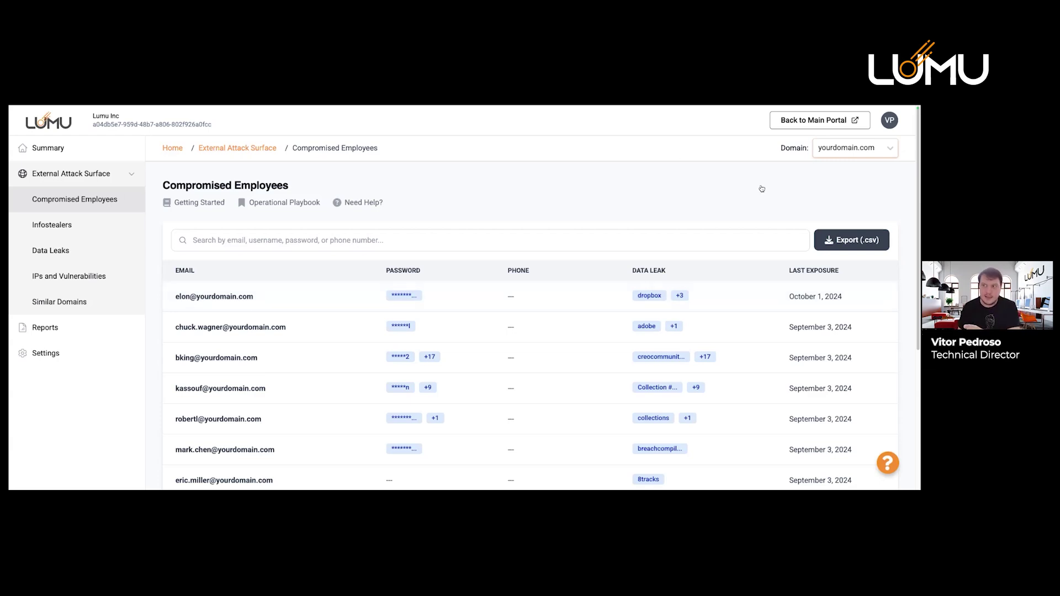
- Check which domains are available for the Compromised Employees page without switching domain
click(819, 147)
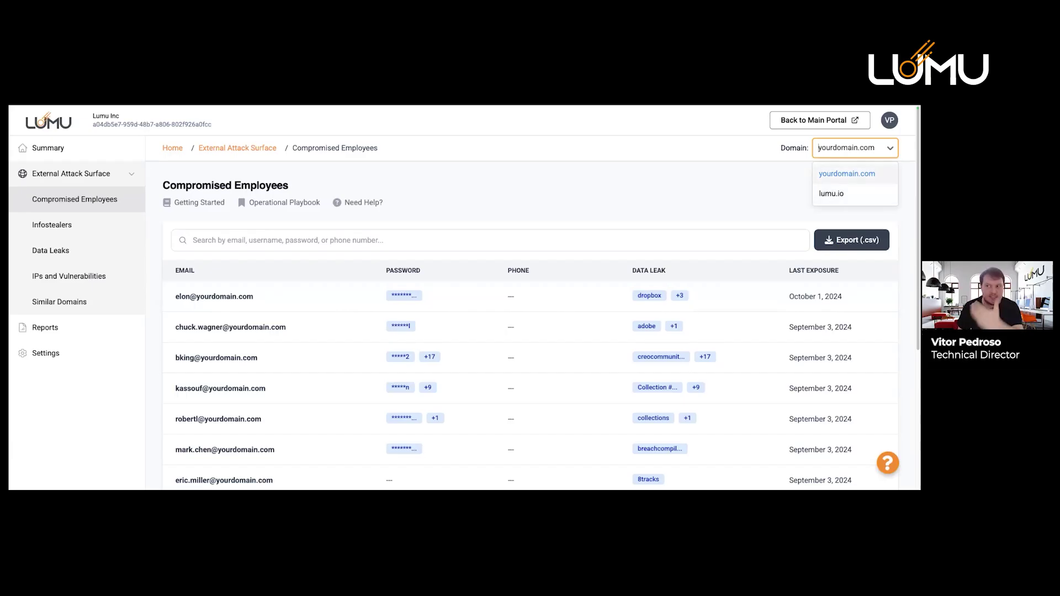
click(819, 148)
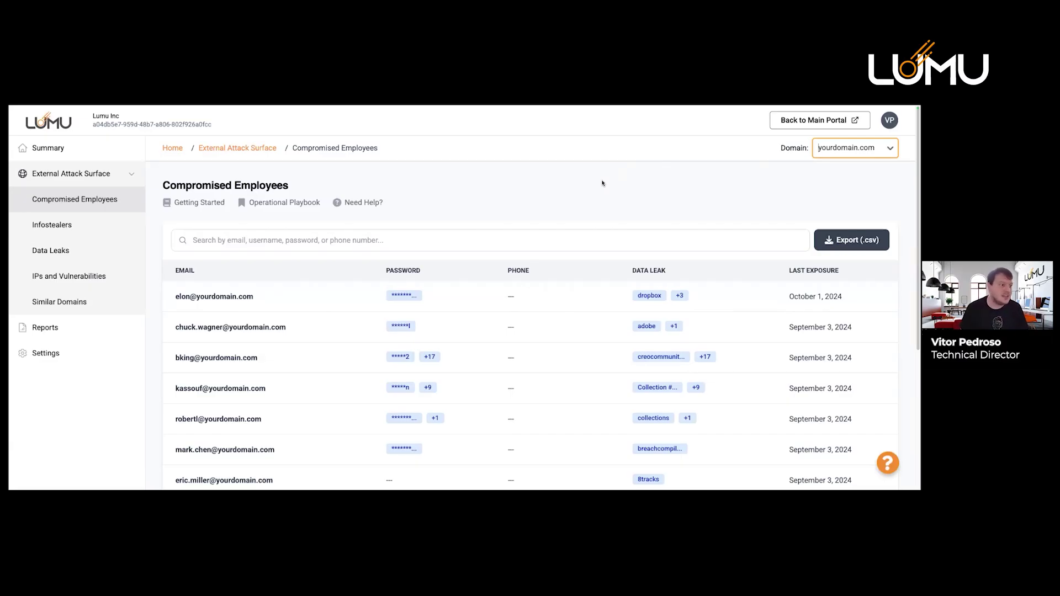
- Open the Infostealers page, show 50 rows per page, and browse the listed infected computers and stealer families
click(106, 227)
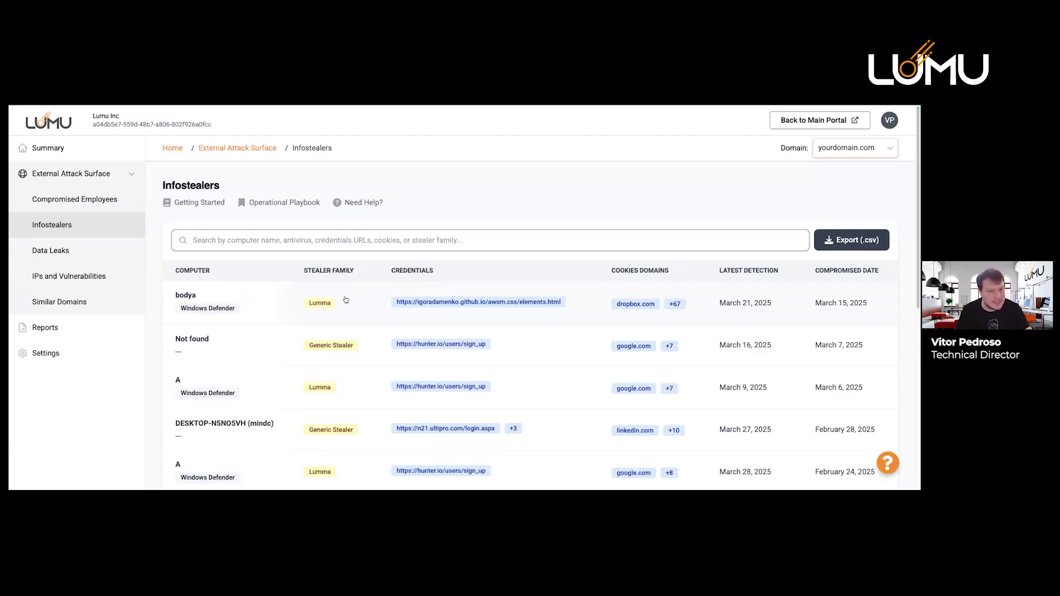
scroll(343, 302, down, 10)
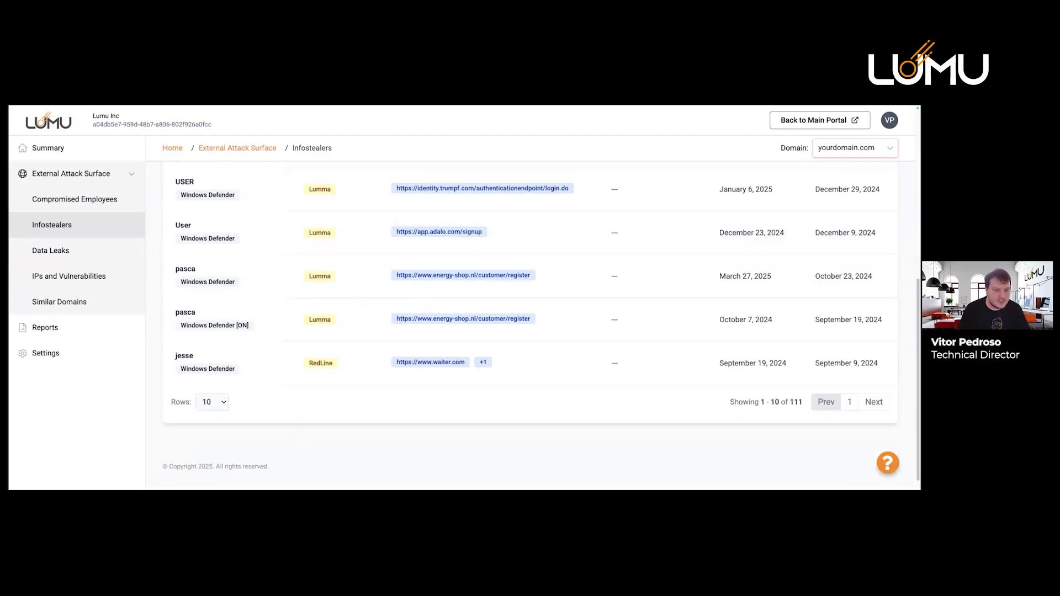
click(212, 402)
click(210, 423)
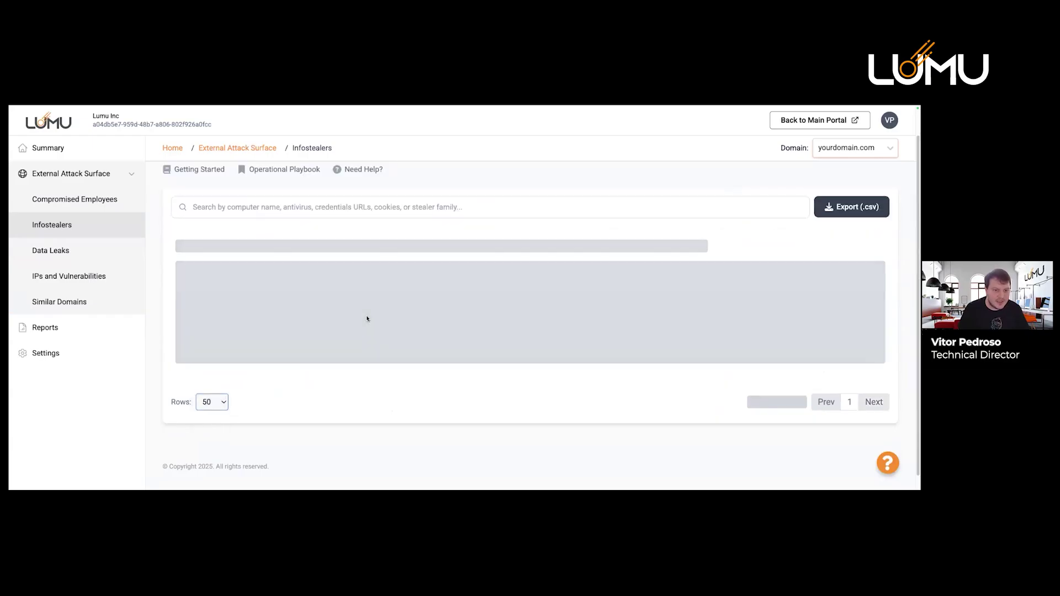
scroll(358, 334, up, 5)
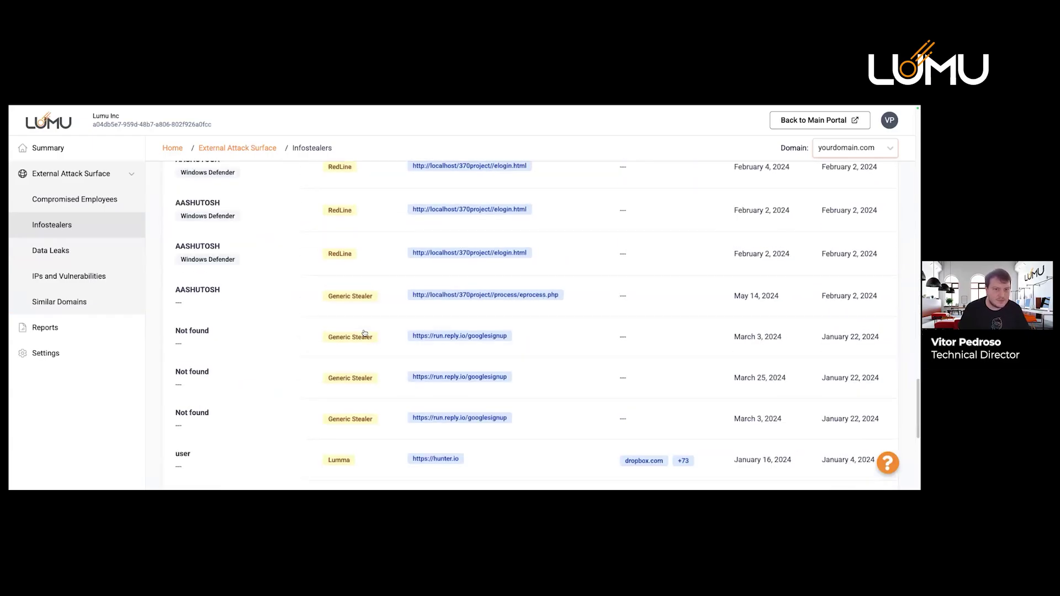
scroll(364, 331, up, 5)
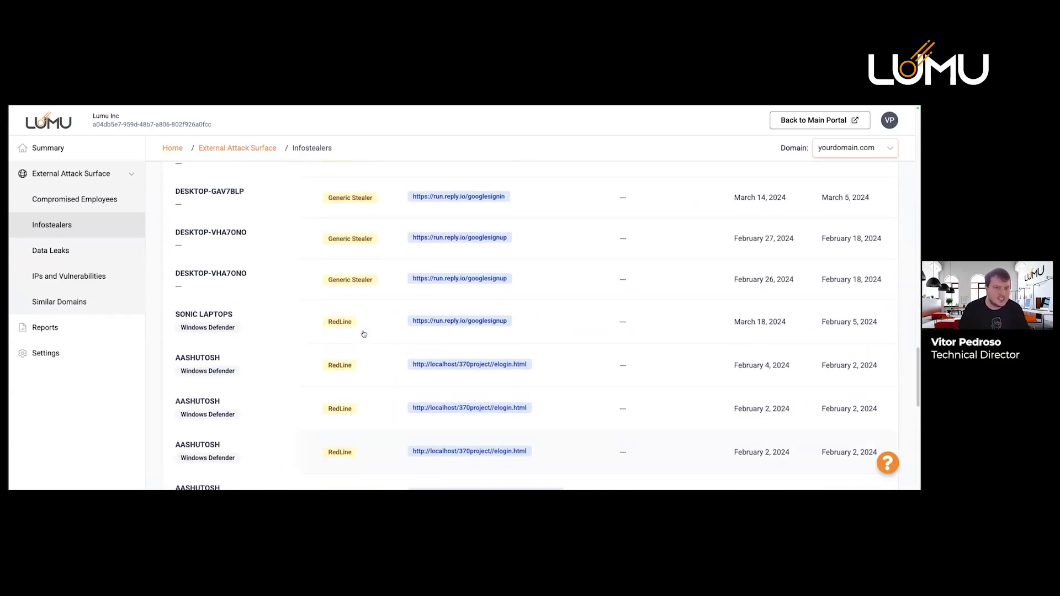
scroll(364, 334, up, 3)
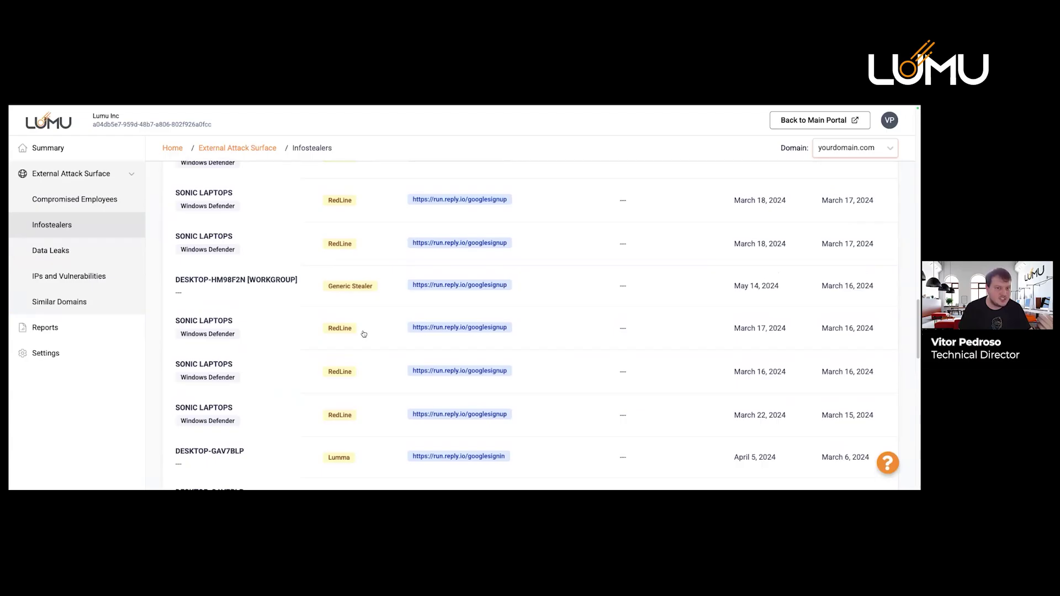
scroll(364, 334, up, 10)
scroll(345, 270, up, 5)
scroll(364, 286, up, 10)
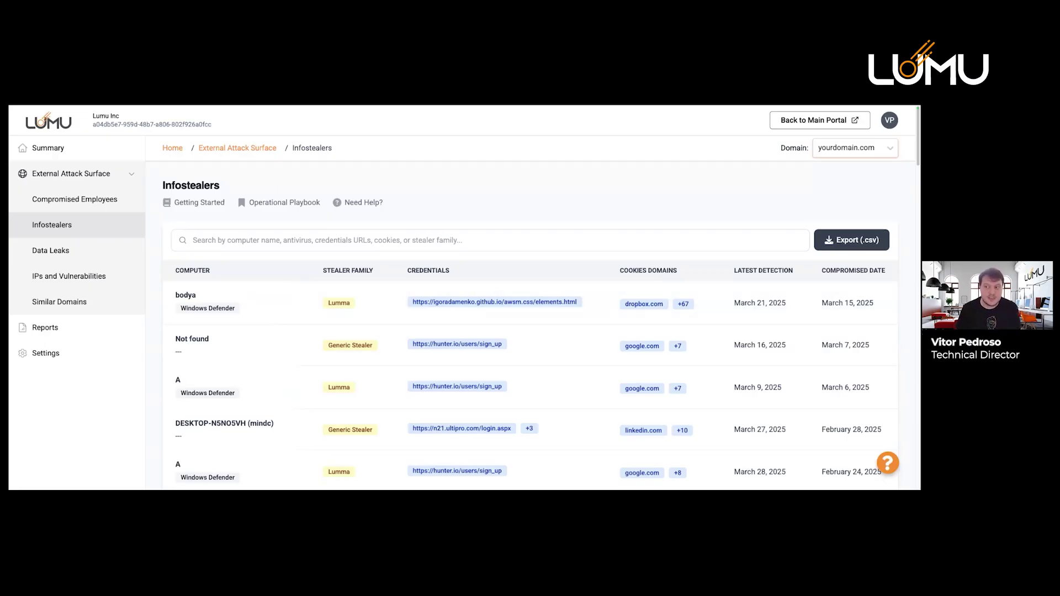
- Open the first listed computer's infostealer details and review its IP address, operating system, malware path, compromised date and exposed username
click(756, 312)
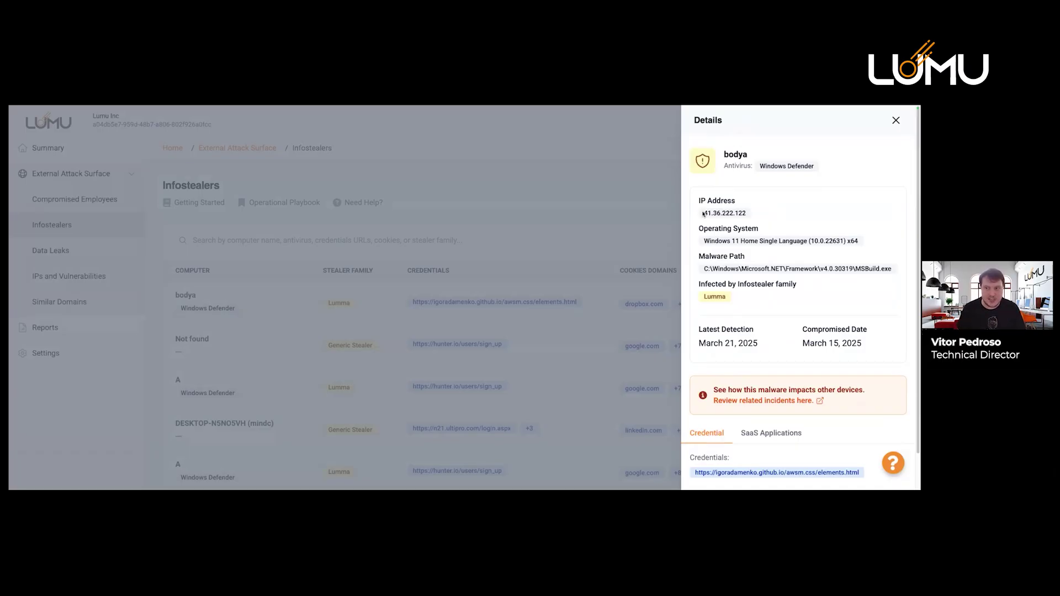
drag(704, 213, 746, 214)
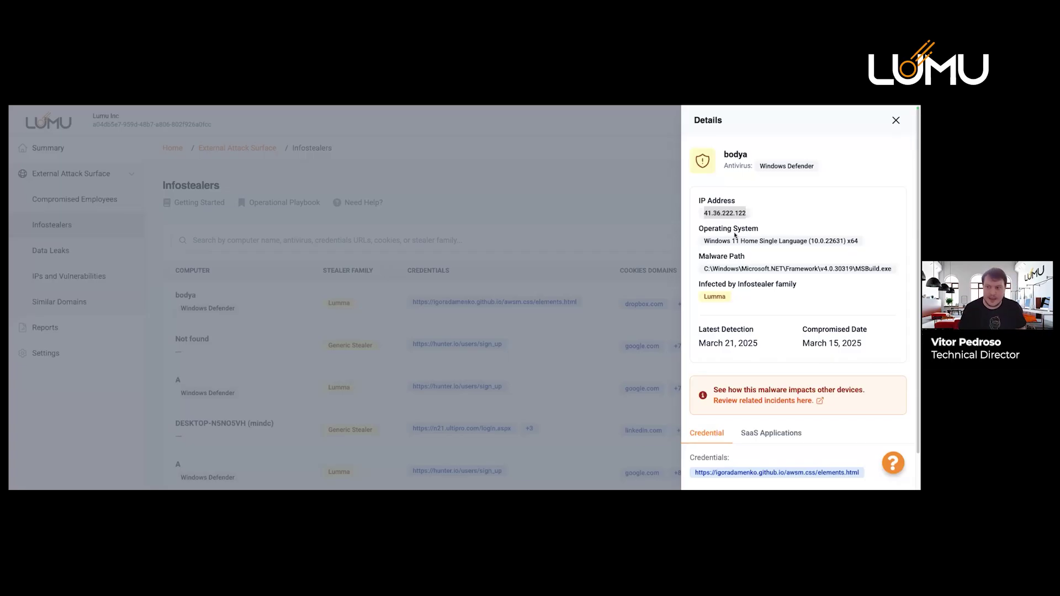
scroll(762, 206, down, 1)
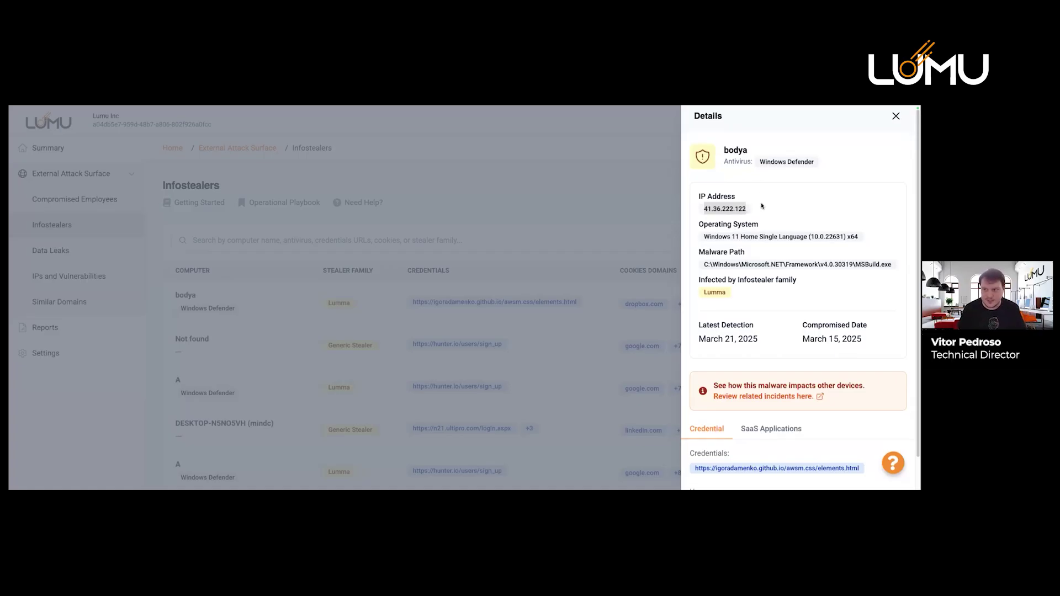
drag(709, 243, 858, 237)
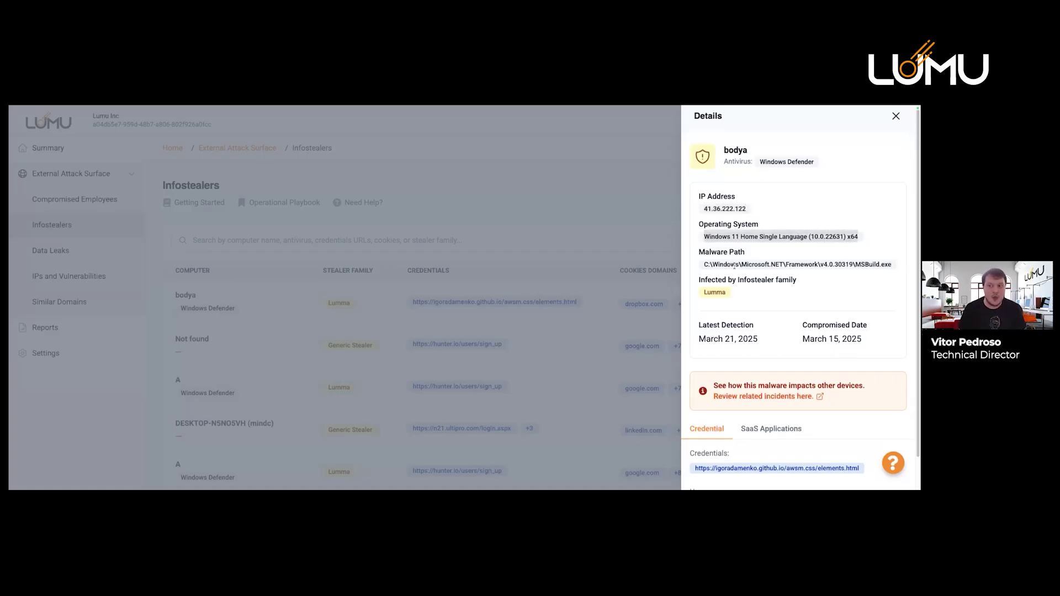
drag(704, 263, 888, 264)
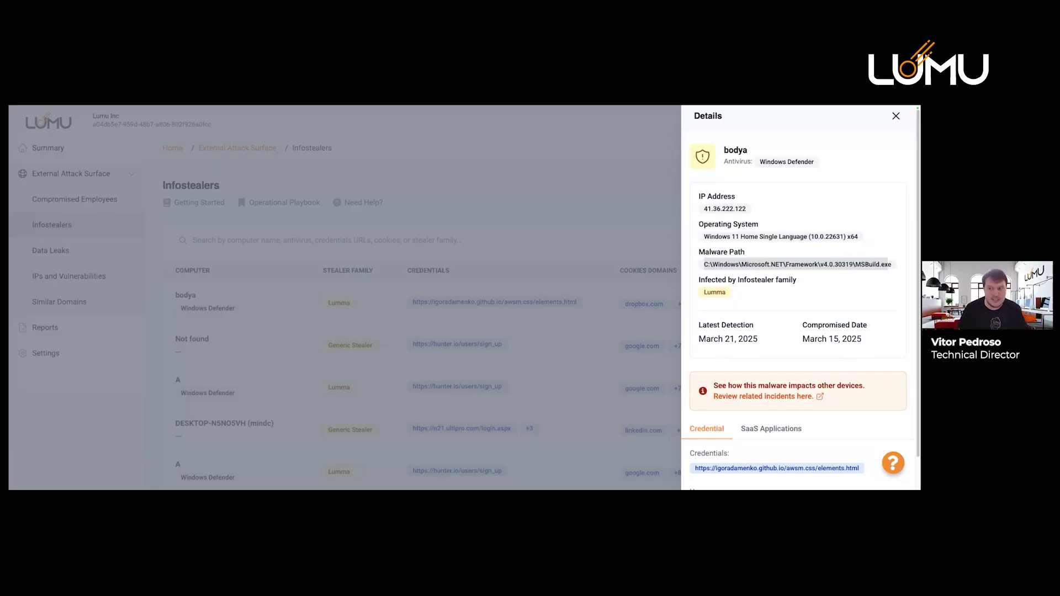
scroll(801, 298, down, 1)
drag(803, 290, 862, 305)
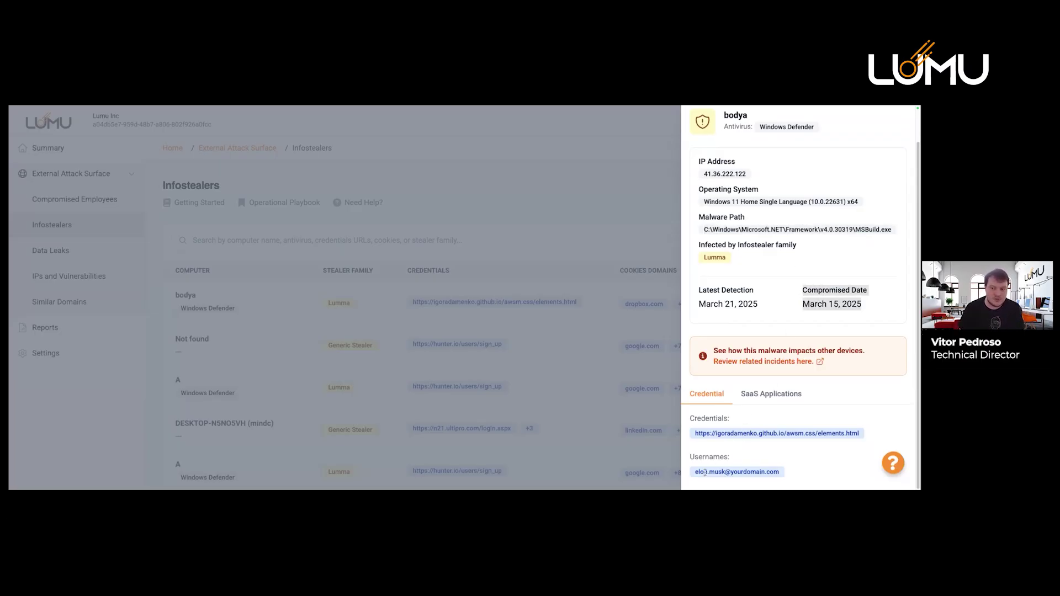
drag(696, 474, 776, 473)
click(772, 394)
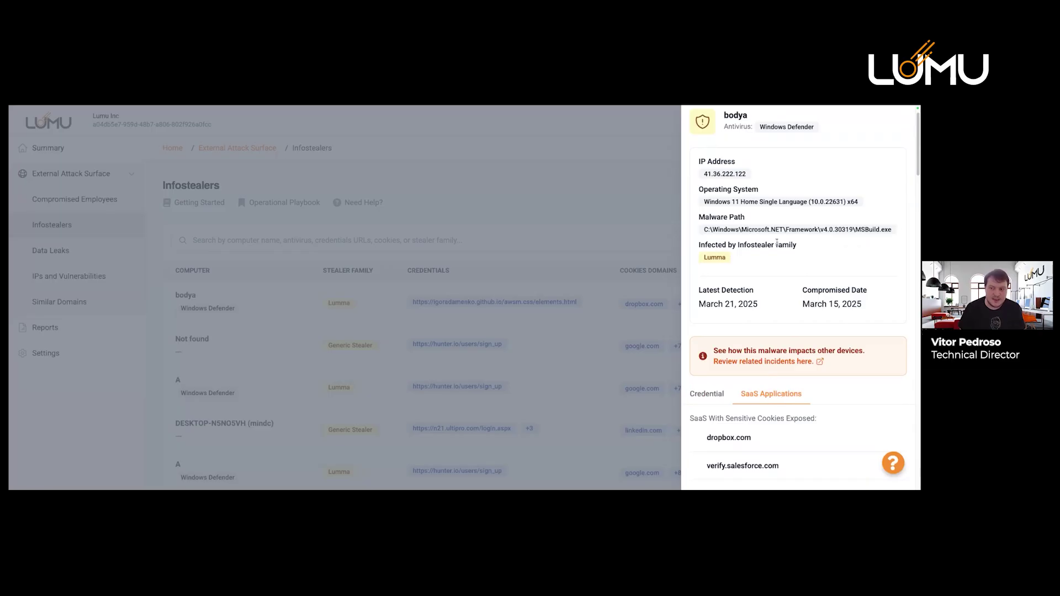
scroll(776, 303, down, 4)
drag(715, 214, 794, 241)
scroll(752, 283, down, 1)
scroll(771, 288, down, 2)
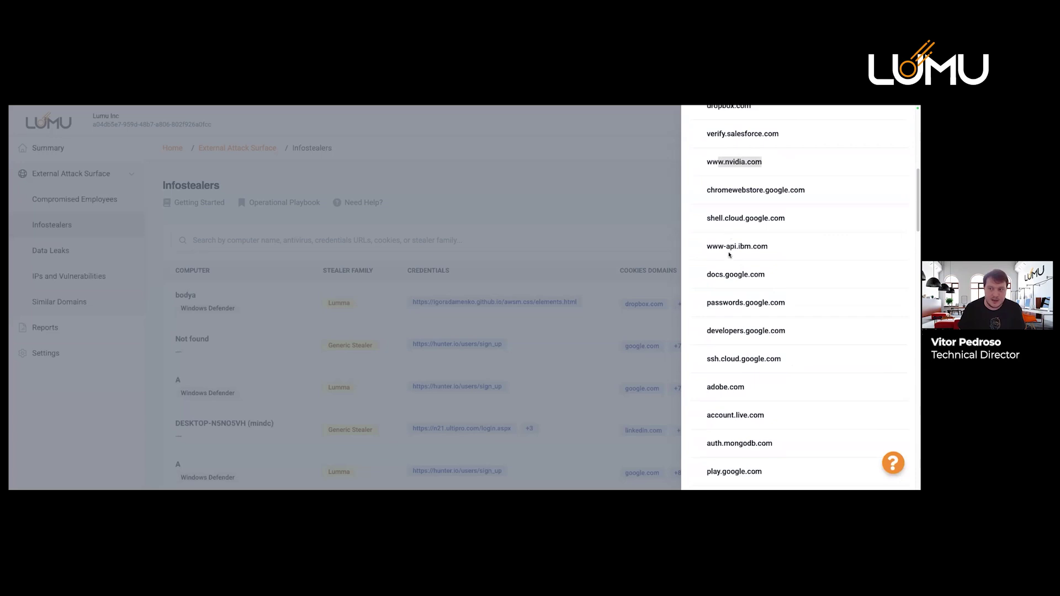
scroll(731, 257, down, 3)
double_click(711, 222)
scroll(750, 307, down, 1)
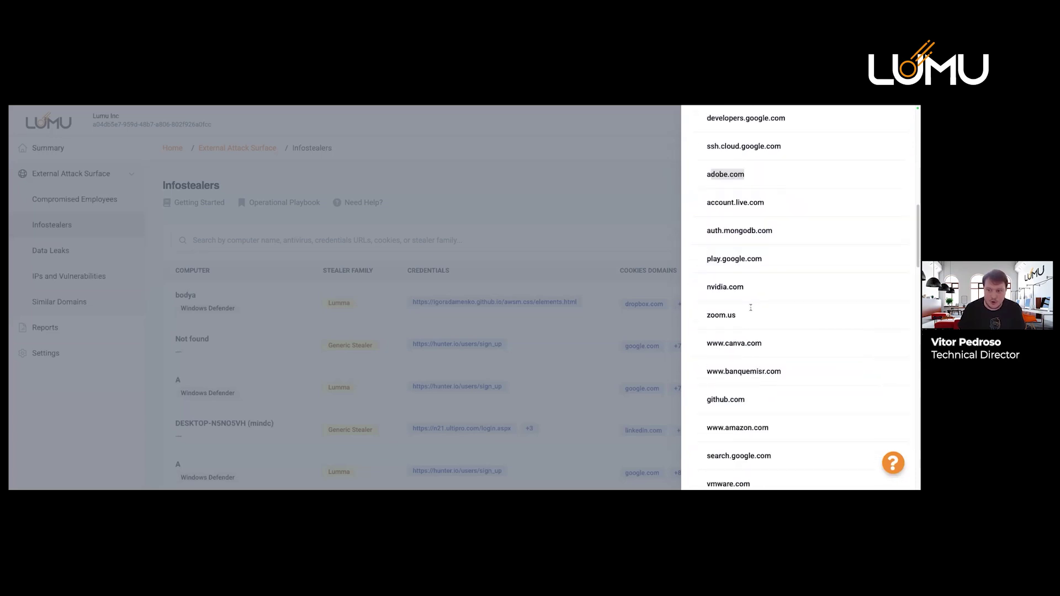
drag(740, 317, 707, 315)
scroll(769, 307, down, 3)
scroll(778, 305, up, 7)
scroll(778, 305, down, 1)
scroll(778, 305, down, 3)
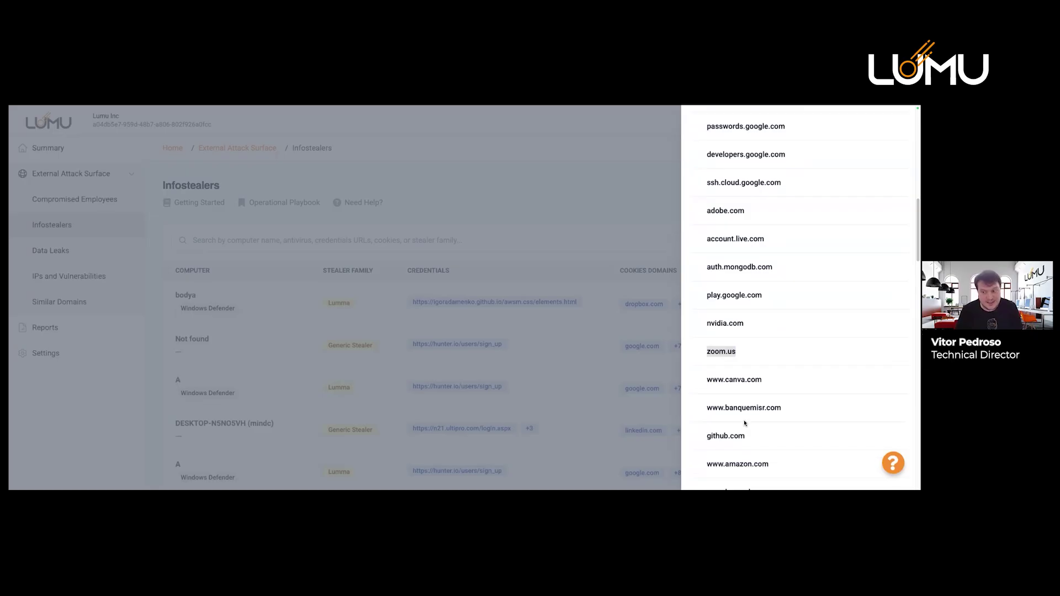
drag(707, 431, 744, 432)
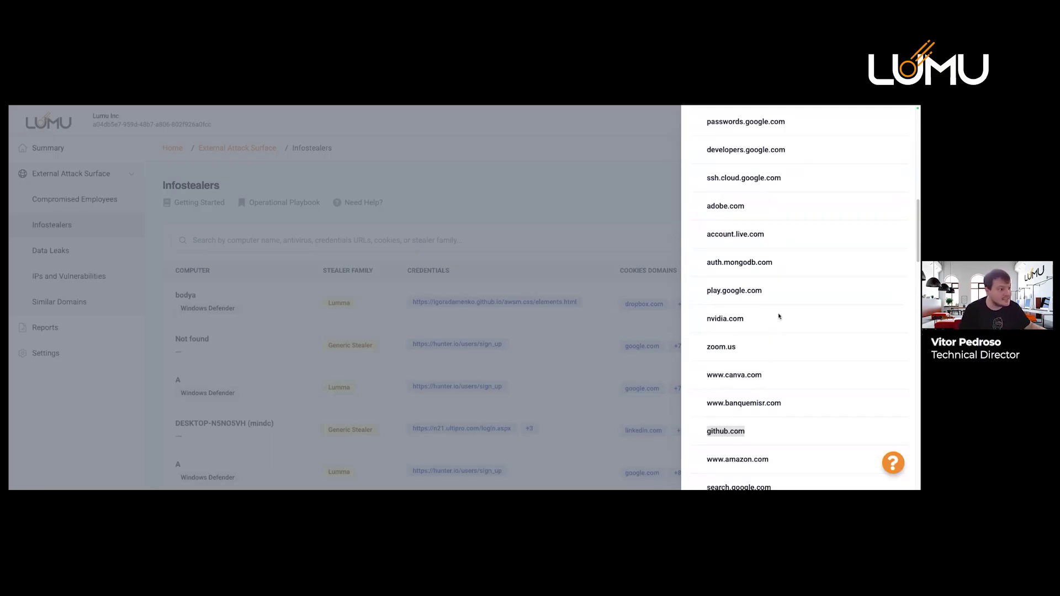
- Open the related incidents for the Lumma malware from the computer's details to see its impact on other devices
scroll(778, 310, up, 10)
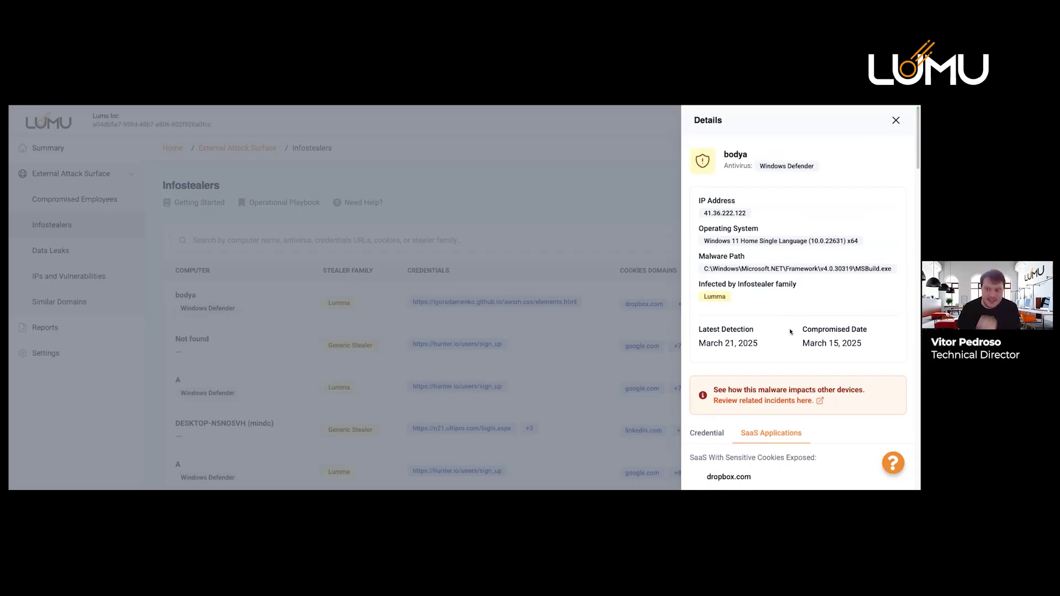
scroll(783, 332, down, 1)
drag(719, 341, 864, 341)
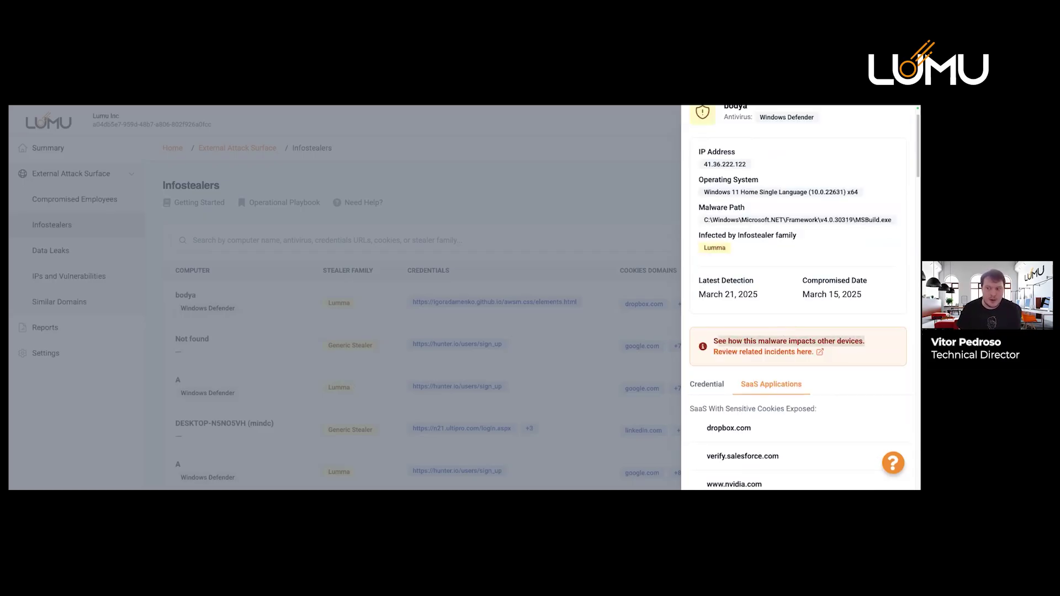
click(762, 352)
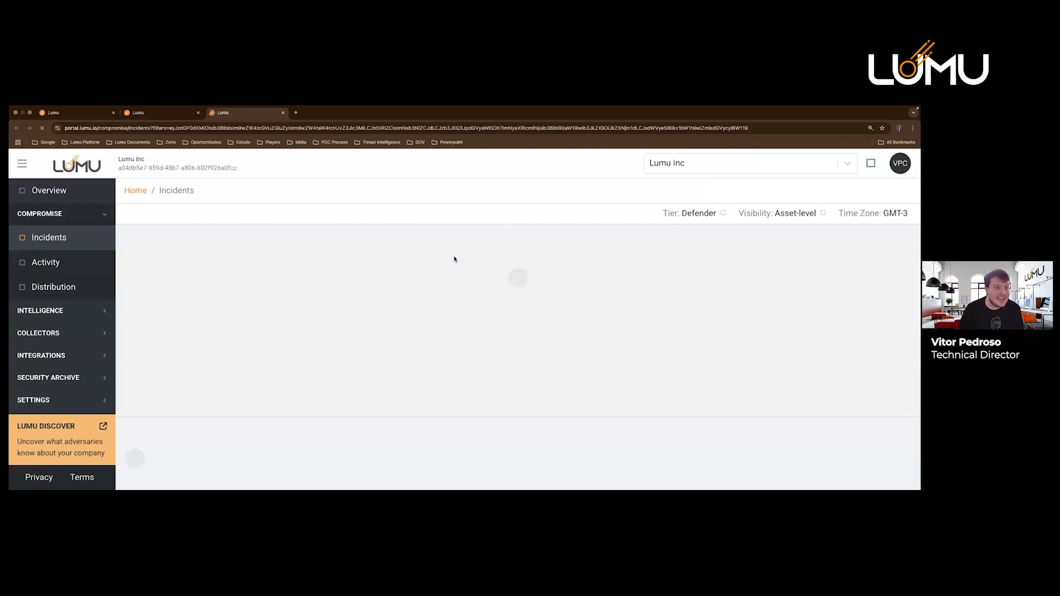
scroll(283, 326, down, 4)
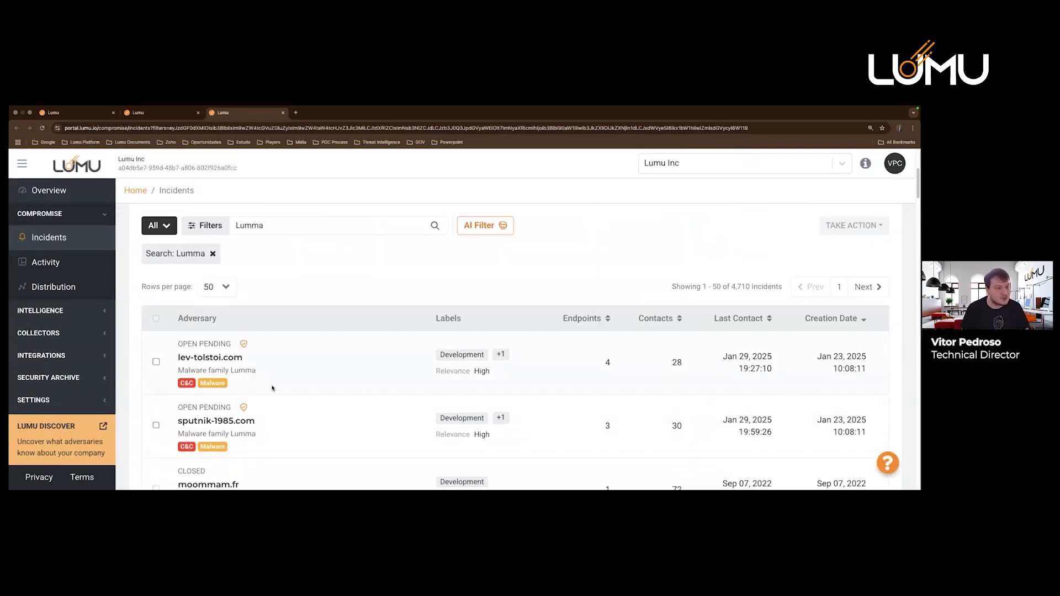
- Open the lev-tolstoi.com incident and review its malware description and the endpoints affected
click(308, 365)
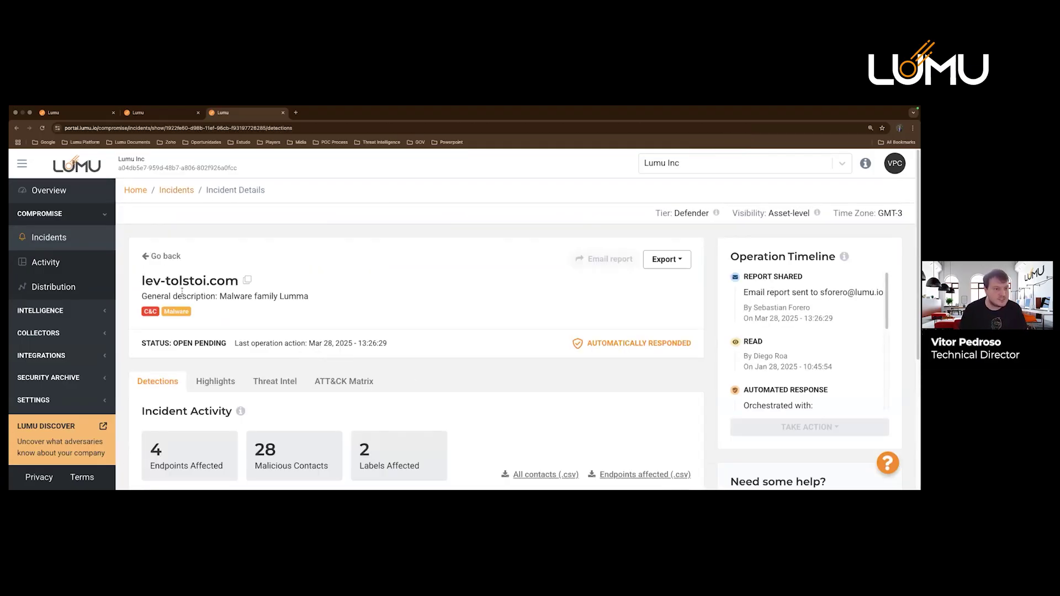
drag(139, 284, 324, 300)
scroll(322, 290, down, 3)
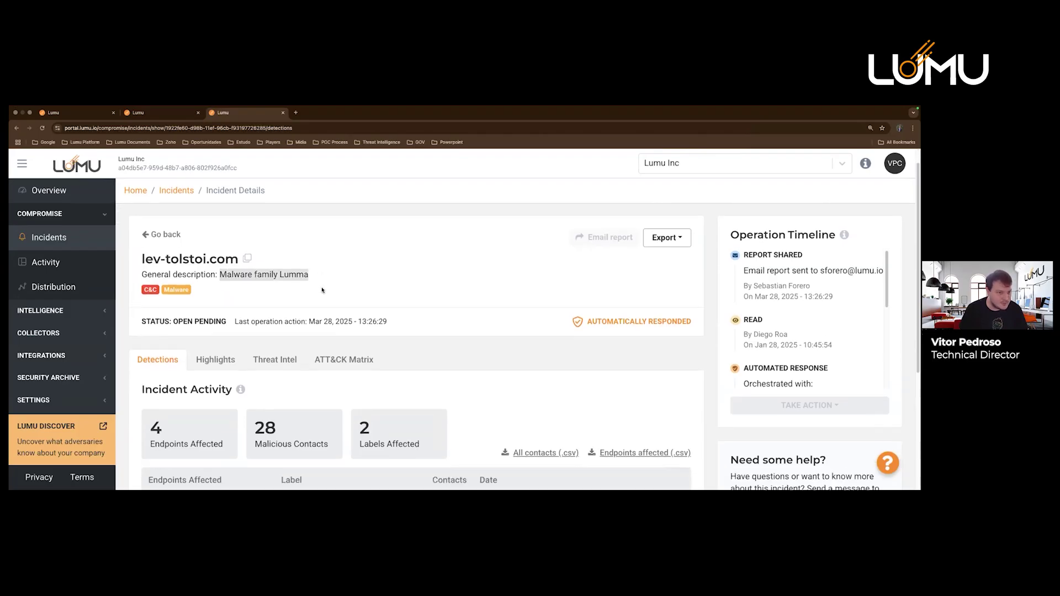
scroll(322, 290, down, 3)
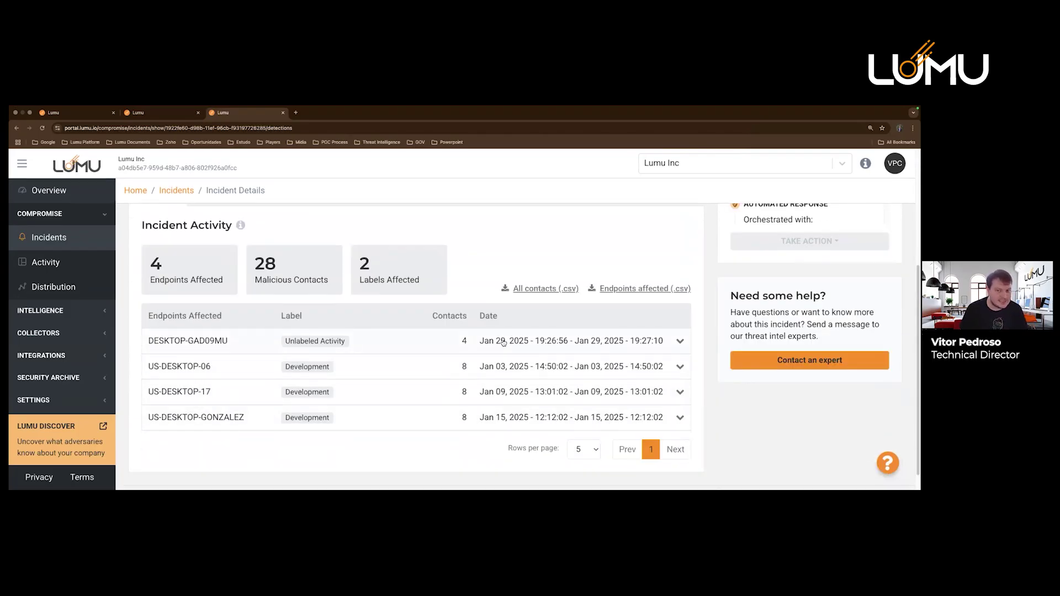
scroll(363, 324, up, 3)
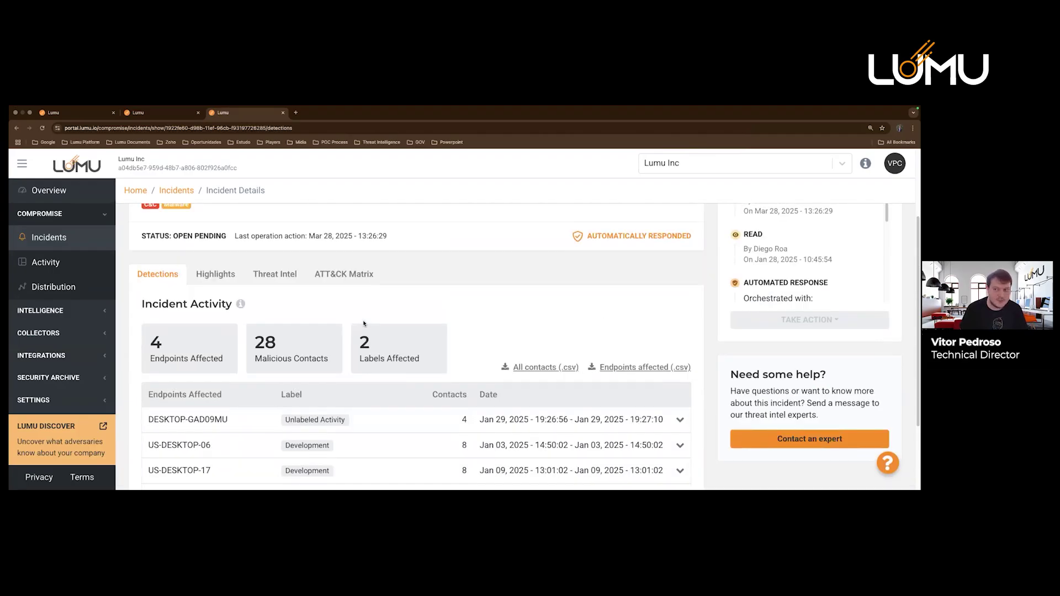
- Review the incident's highlights, including its automated response integrations and affected labels
scroll(364, 323, up, 2)
click(216, 349)
scroll(325, 303, down, 10)
scroll(325, 303, down, 3)
scroll(353, 309, up, 5)
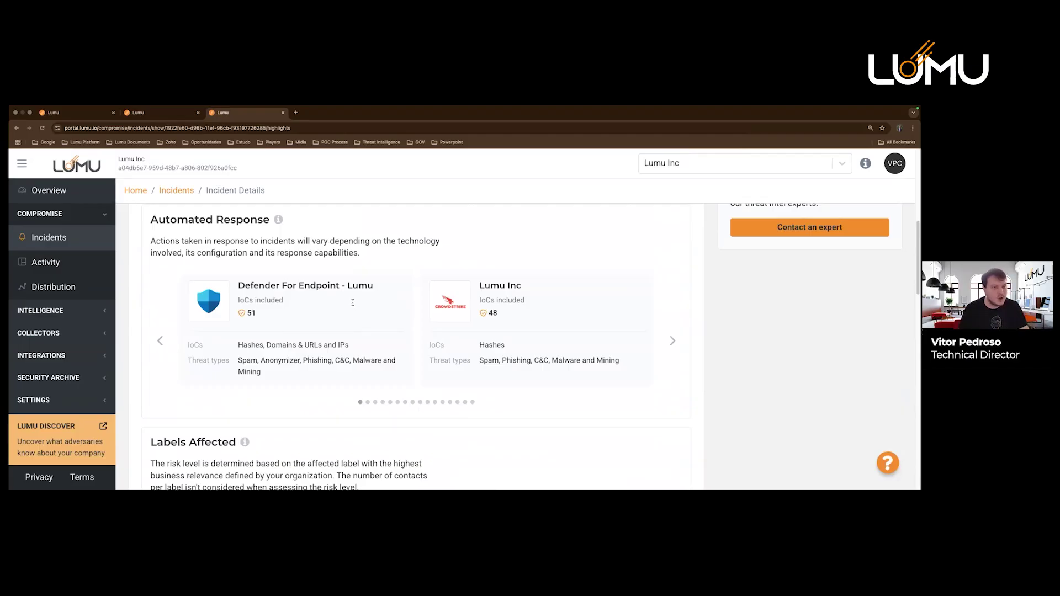
scroll(353, 302, up, 4)
- Glance back at the computer's infostealer details in Lumu Discover, then return to the Lumma incident list
click(164, 116)
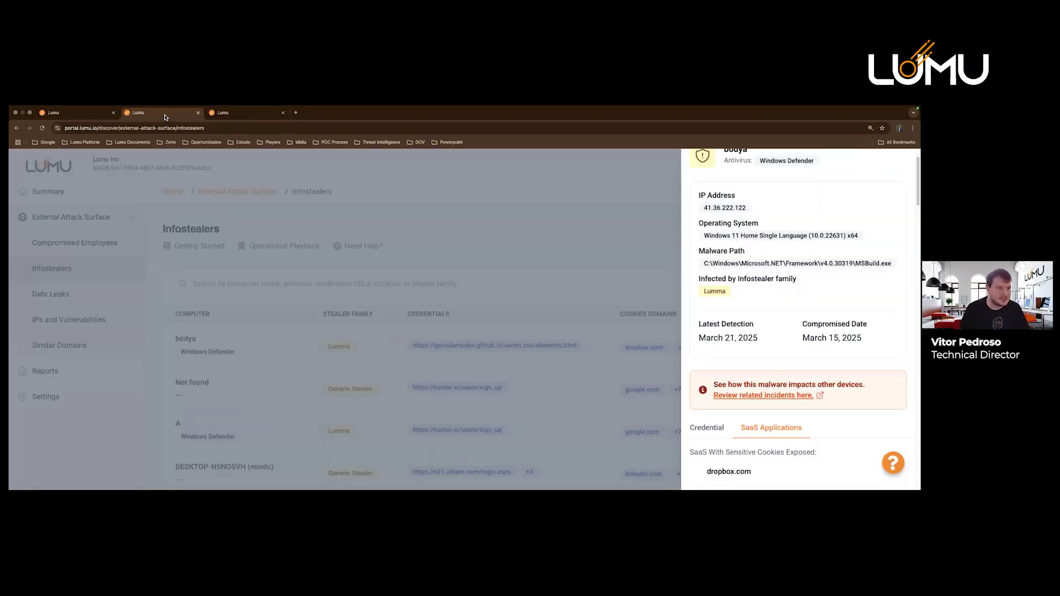
click(255, 117)
click(171, 257)
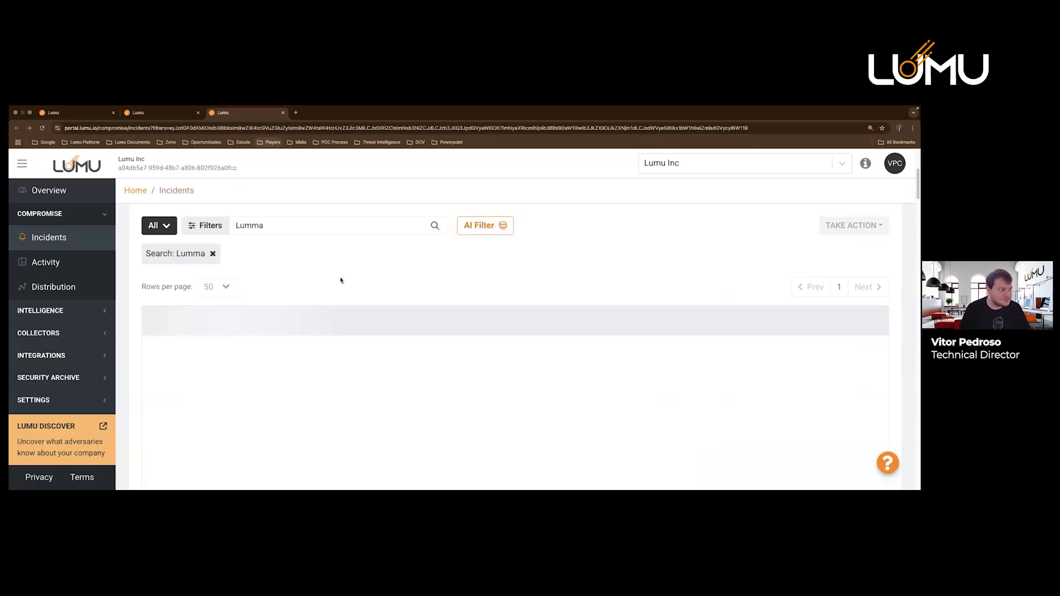
- Return to the Lumu Discover infostealers and close the computer's details to get back to the full list
click(160, 113)
click(608, 286)
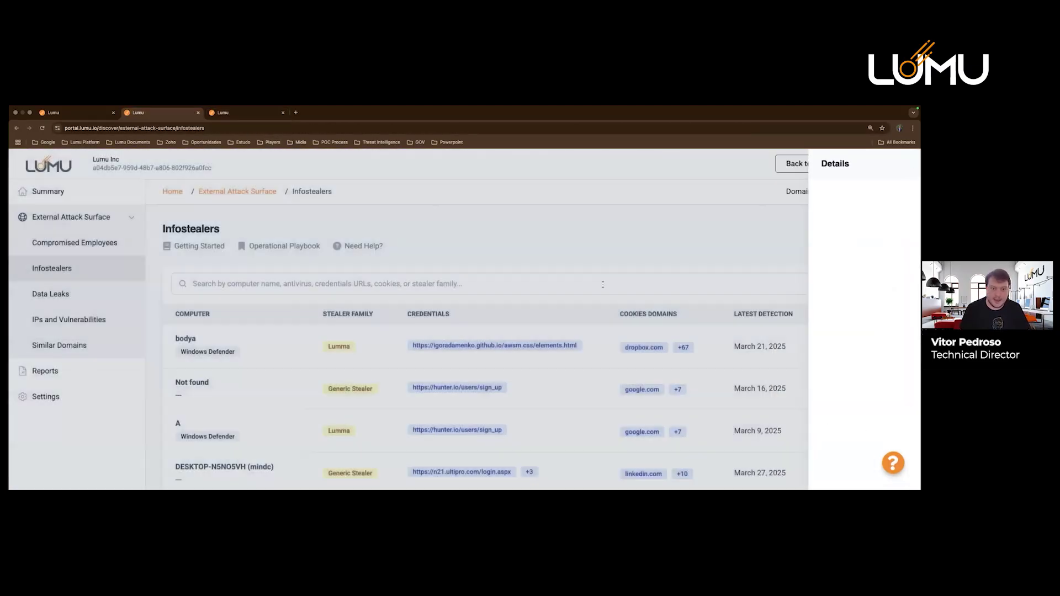
scroll(602, 282, down, 2)
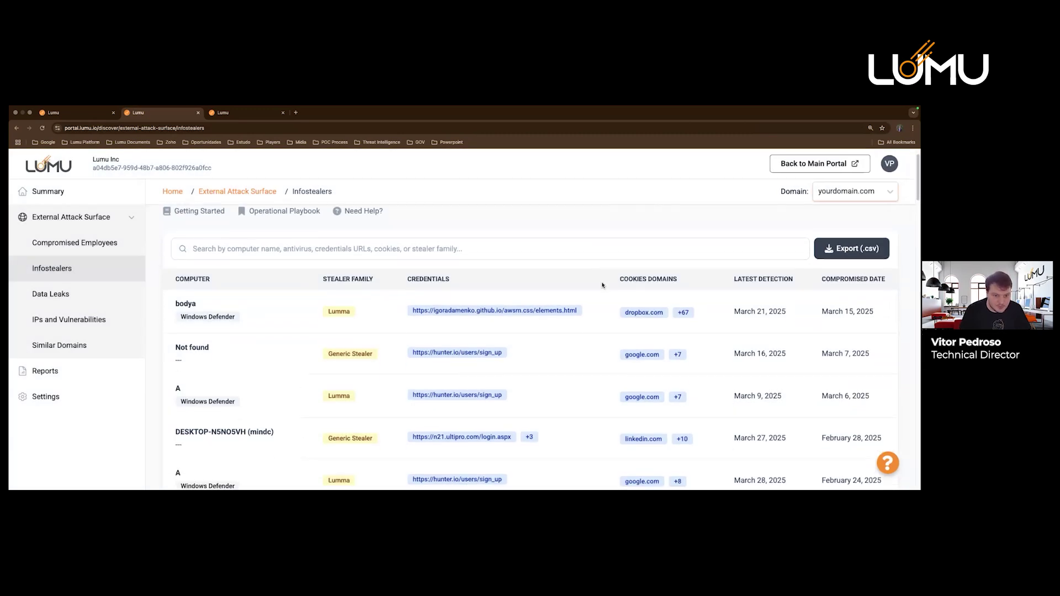
click(92, 293)
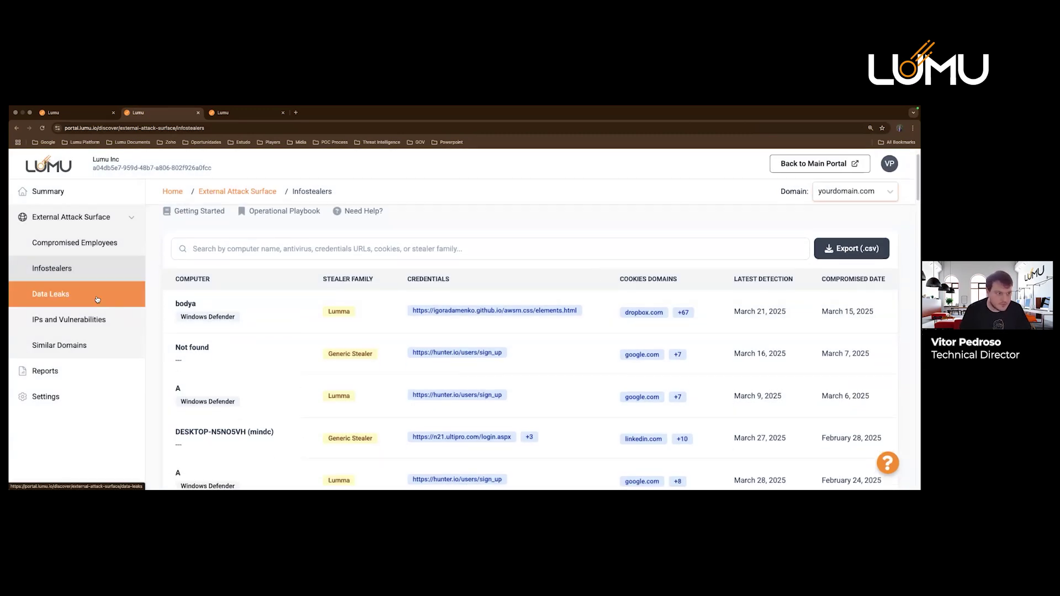
click(52, 268)
- Open the infostealer operational playbook, read through its incident response phases and recommended containment and eradication actions, and close it
click(363, 211)
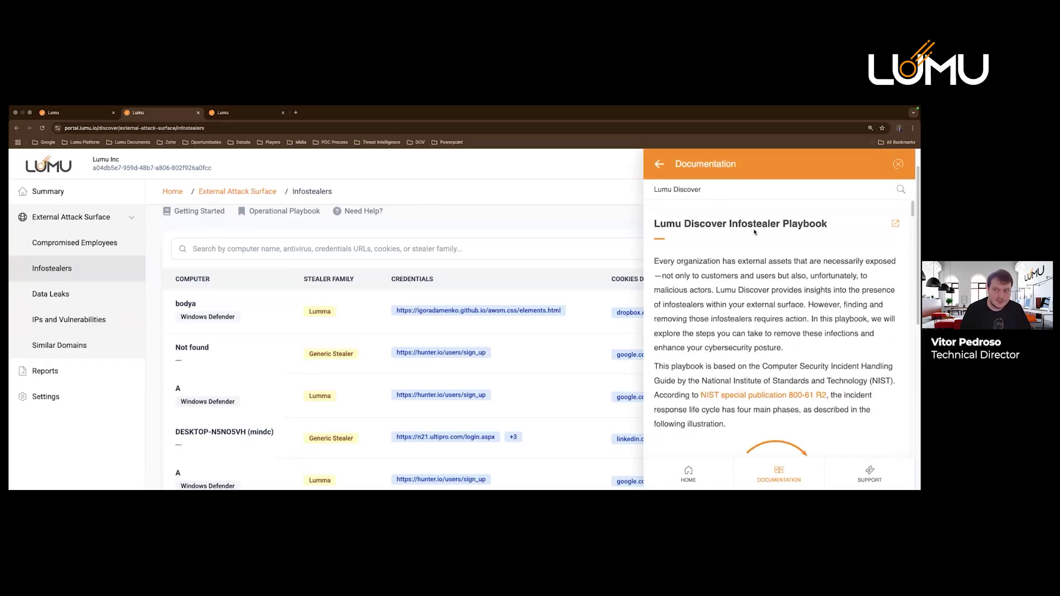
scroll(755, 231, down, 2)
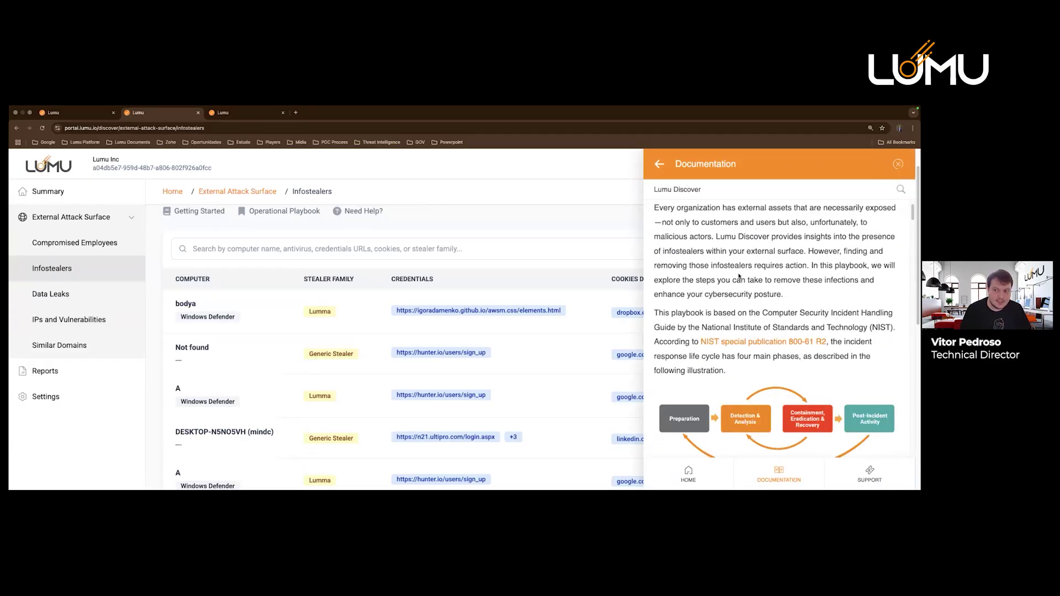
scroll(738, 276, down, 1)
scroll(738, 276, down, 2)
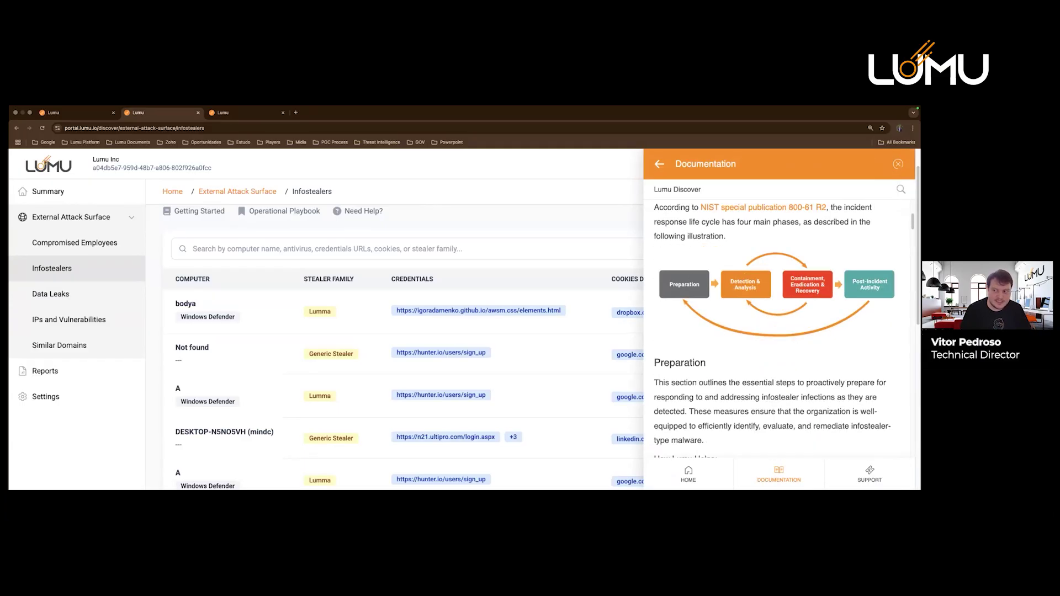
scroll(757, 291, down, 15)
scroll(757, 291, down, 15)
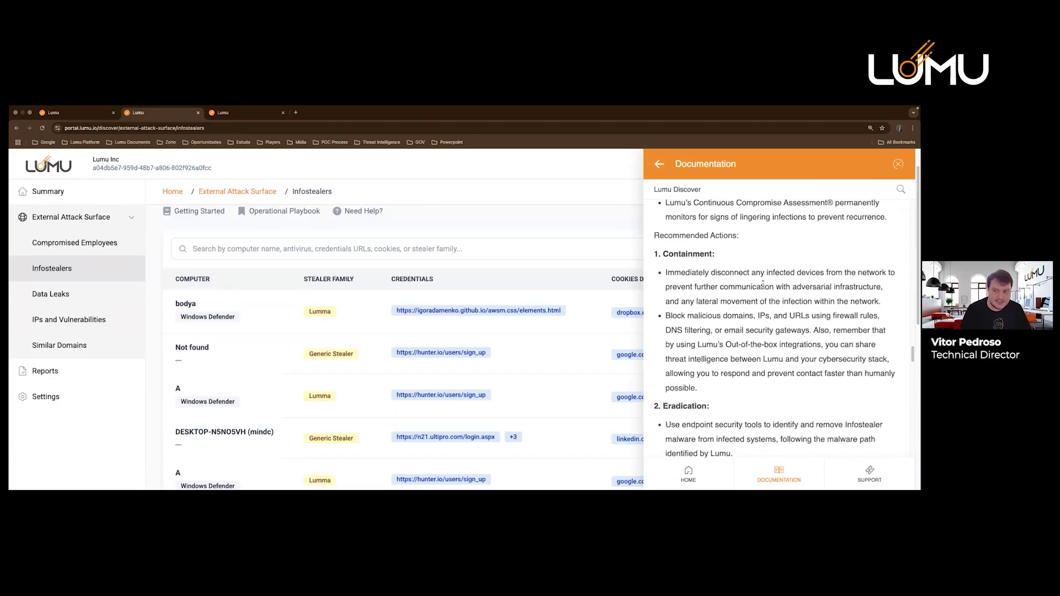
scroll(763, 284, down, 5)
click(601, 225)
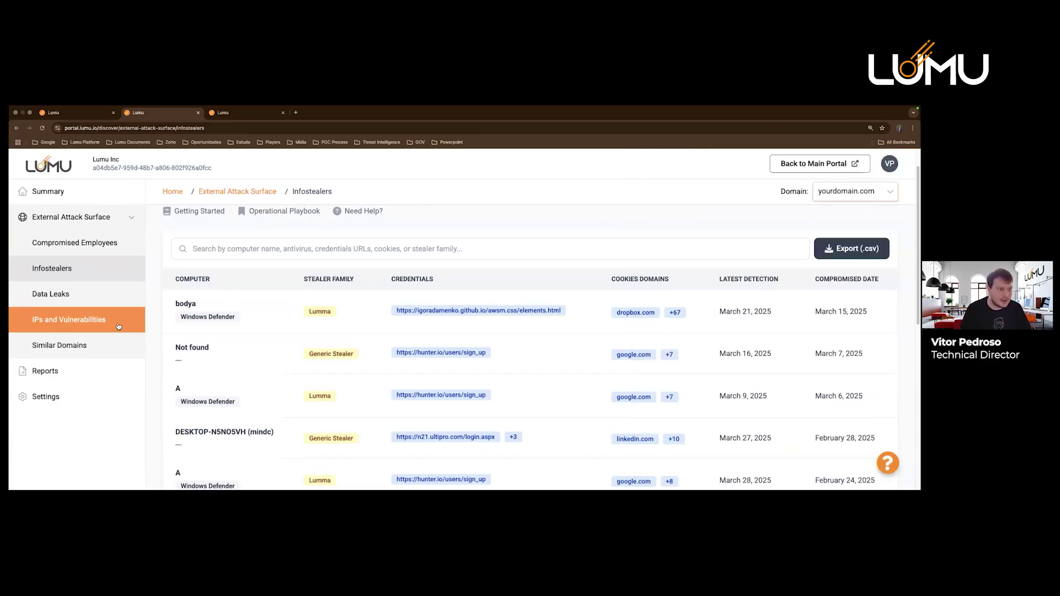
- Open the Data Leaks findings and look over the listed stealer logs with their dates, sizes, tags and record counts
click(111, 294)
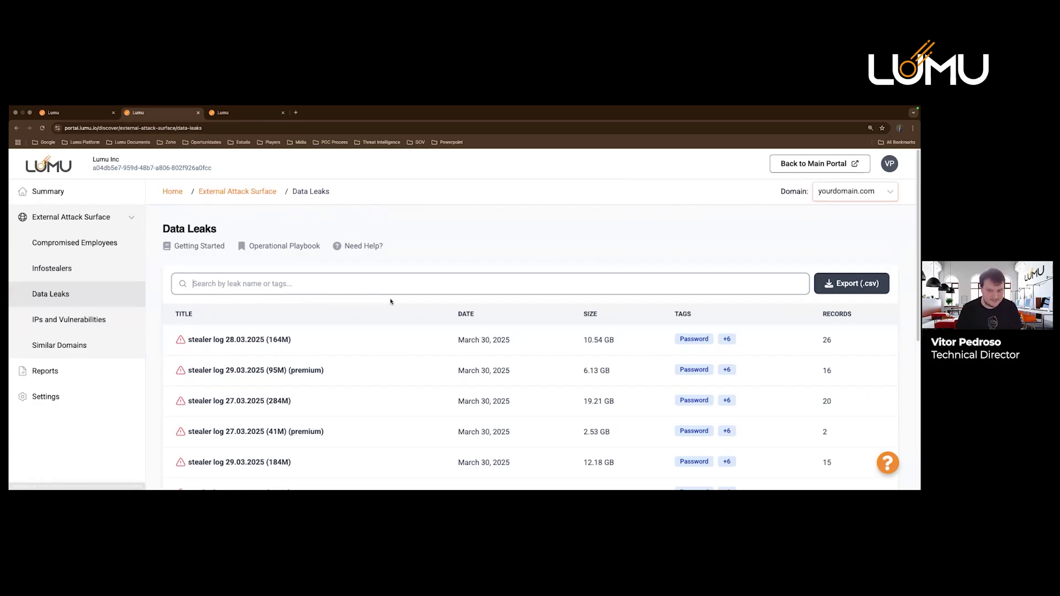
scroll(275, 353, down, 1)
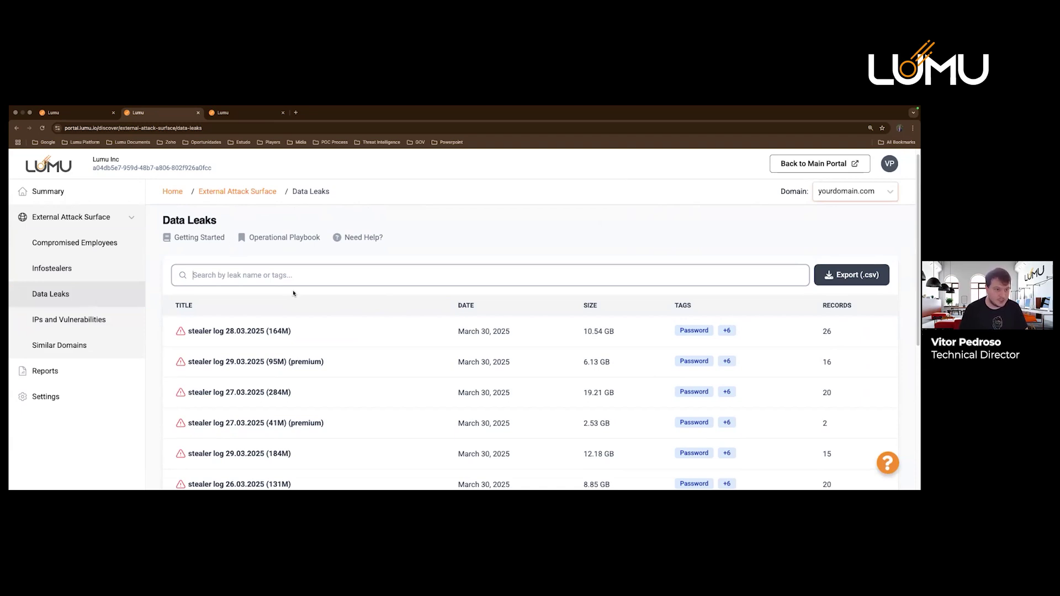
scroll(347, 304, down, 1)
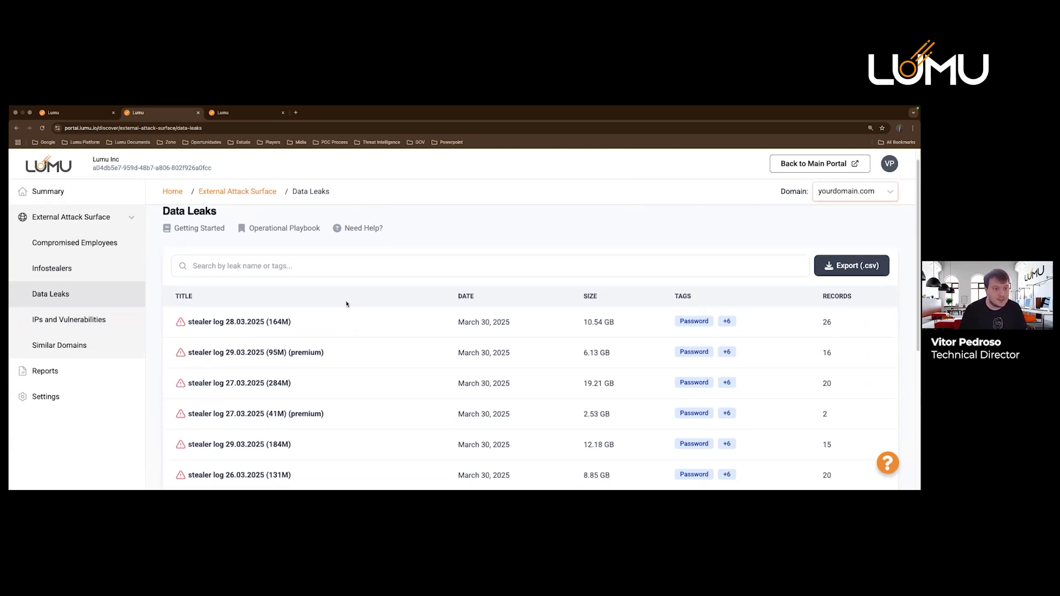
click(236, 327)
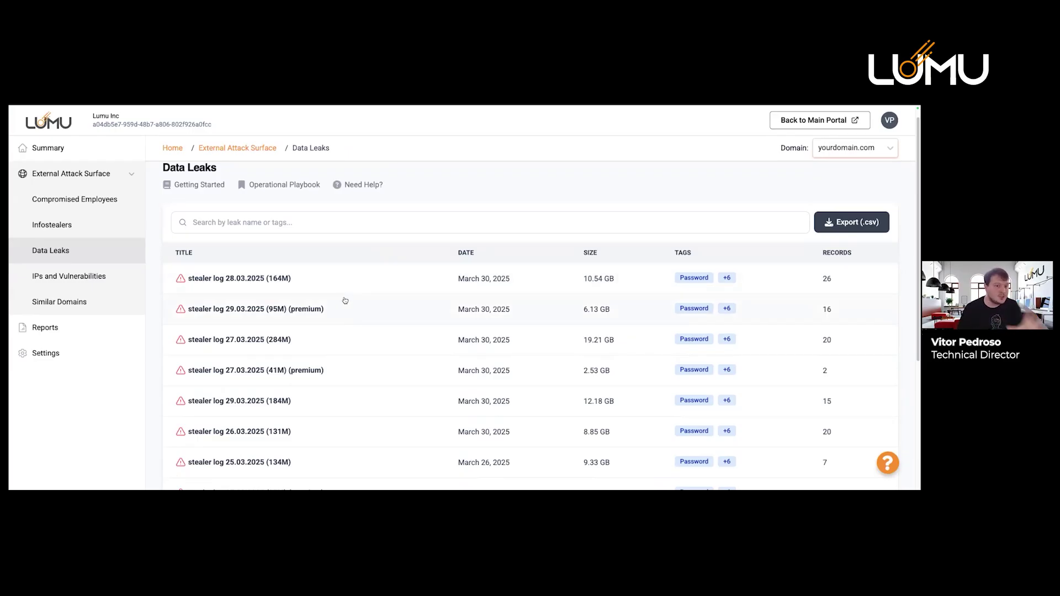
scroll(345, 301, down, 3)
scroll(333, 316, up, 4)
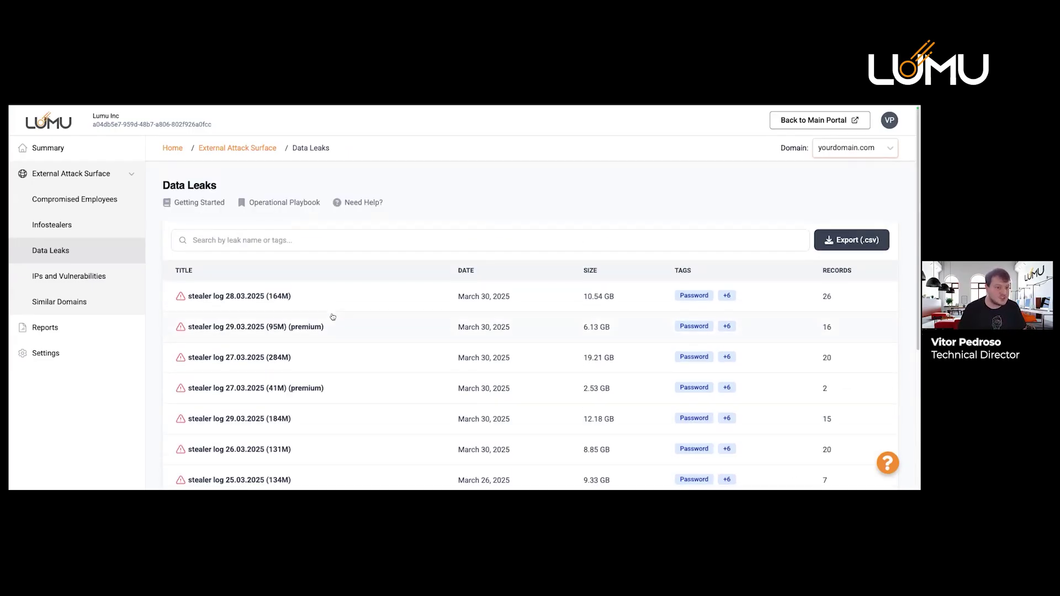
- Set the data leaks list to show 50 rows per page and go back to its first entries
scroll(332, 317, down, 4)
click(211, 385)
click(211, 406)
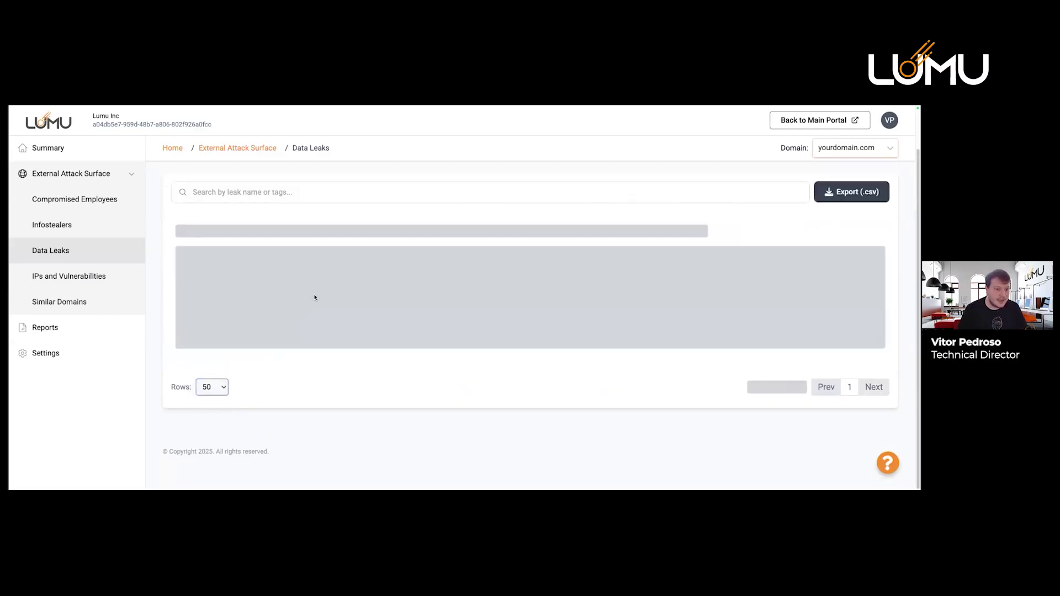
scroll(324, 305, up, 10)
scroll(319, 306, up, 6)
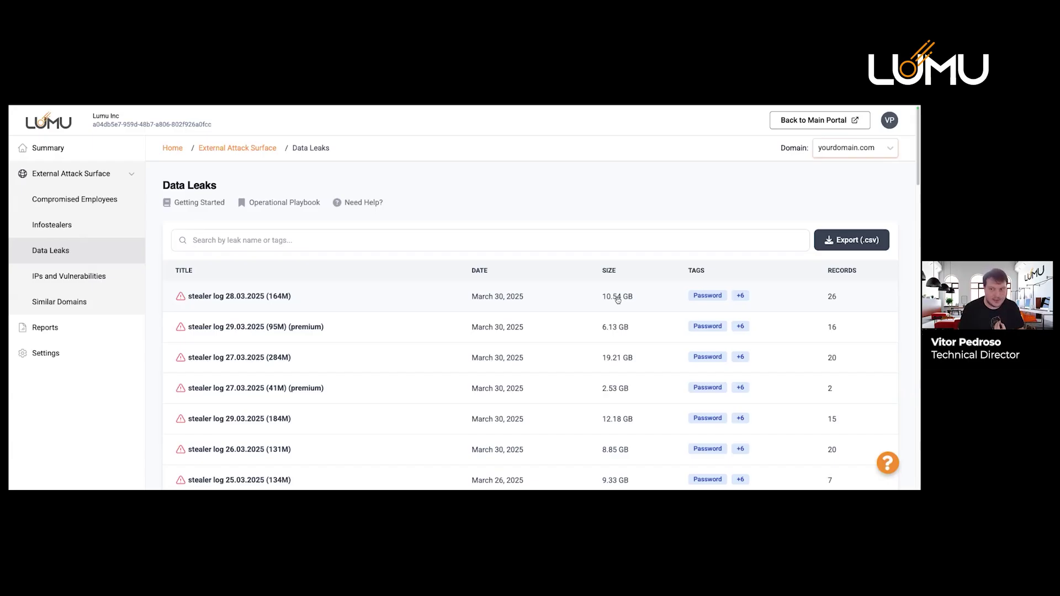
- Open the leak details of stealer log 28.03.2025 (164M) and examine the first leaked credential records for yourdomain.com
click(641, 295)
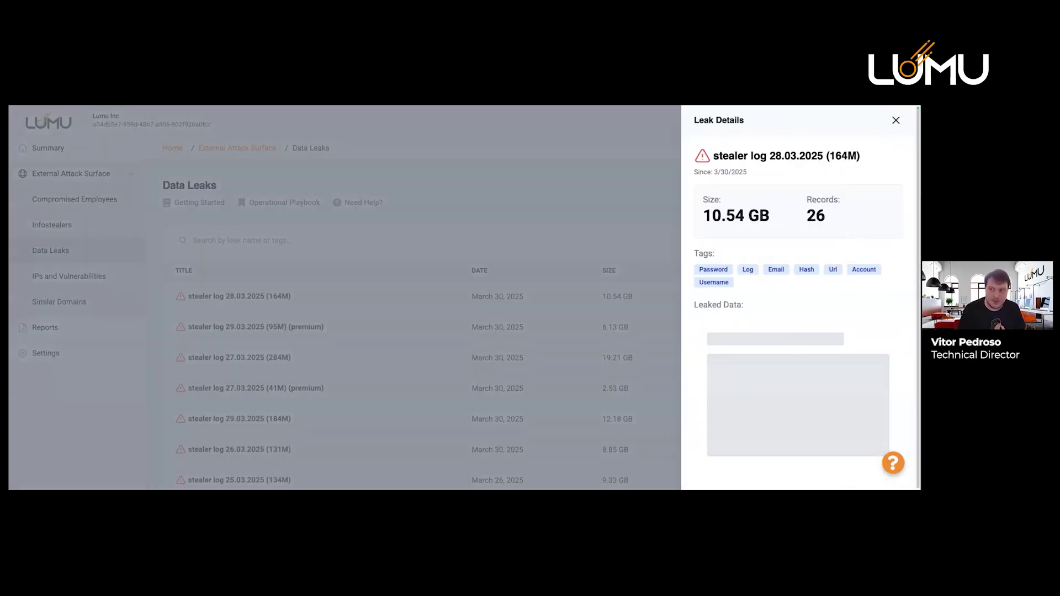
key(Escape)
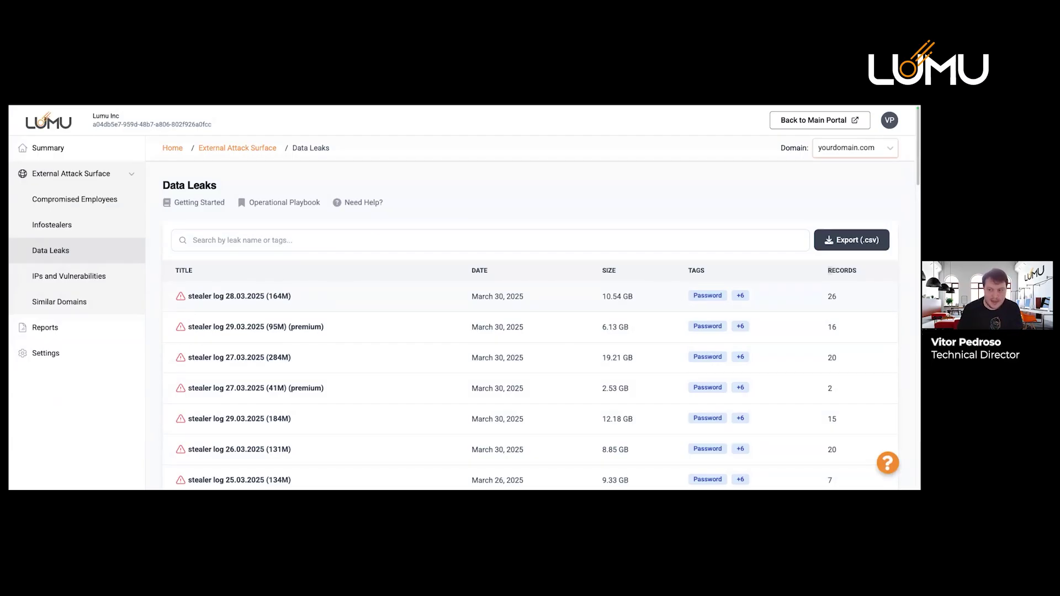
click(617, 296)
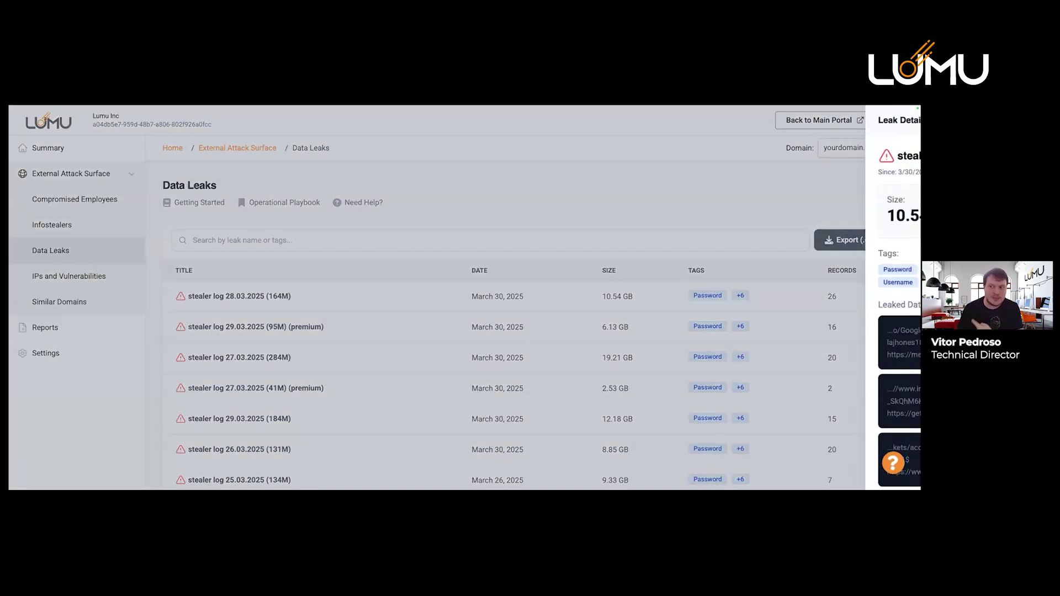
scroll(797, 331, down, 1)
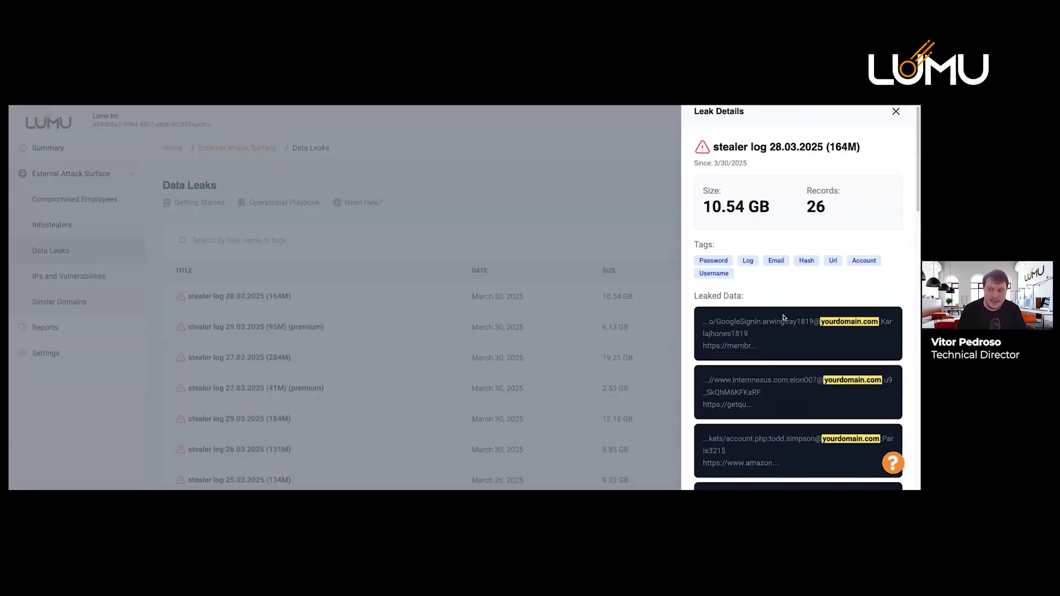
drag(762, 323, 878, 322)
click(763, 326)
drag(766, 323, 885, 323)
drag(707, 336, 881, 371)
scroll(769, 353, down, 2)
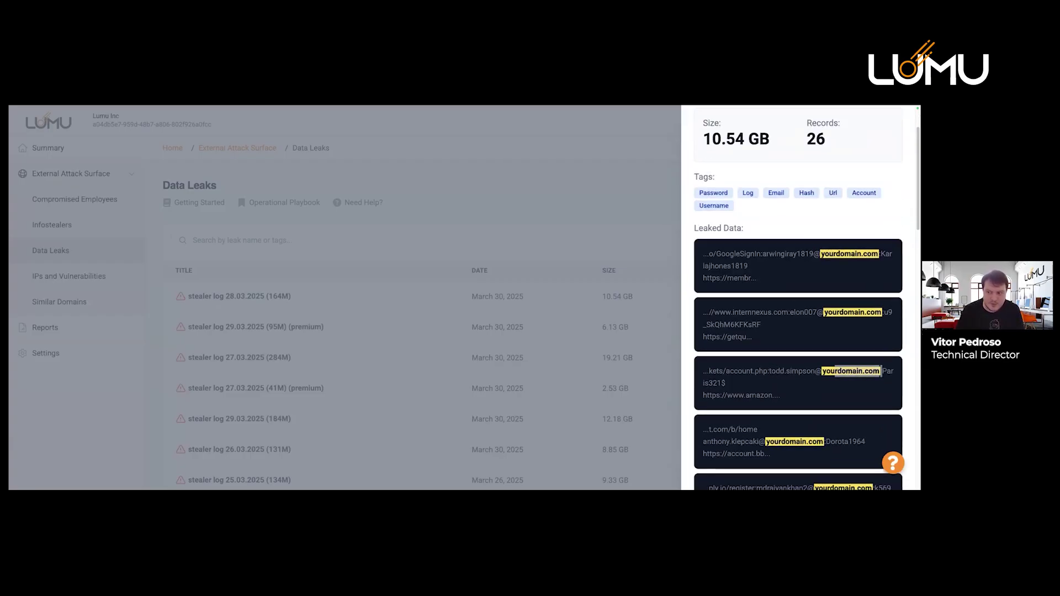
- Review the remaining leaked records of stealer log 28.03.2025 (164M), including their passwords and source sites, and close its details
drag(703, 383, 725, 384)
scroll(754, 337, down, 4)
drag(743, 270, 780, 271)
scroll(778, 276, down, 3)
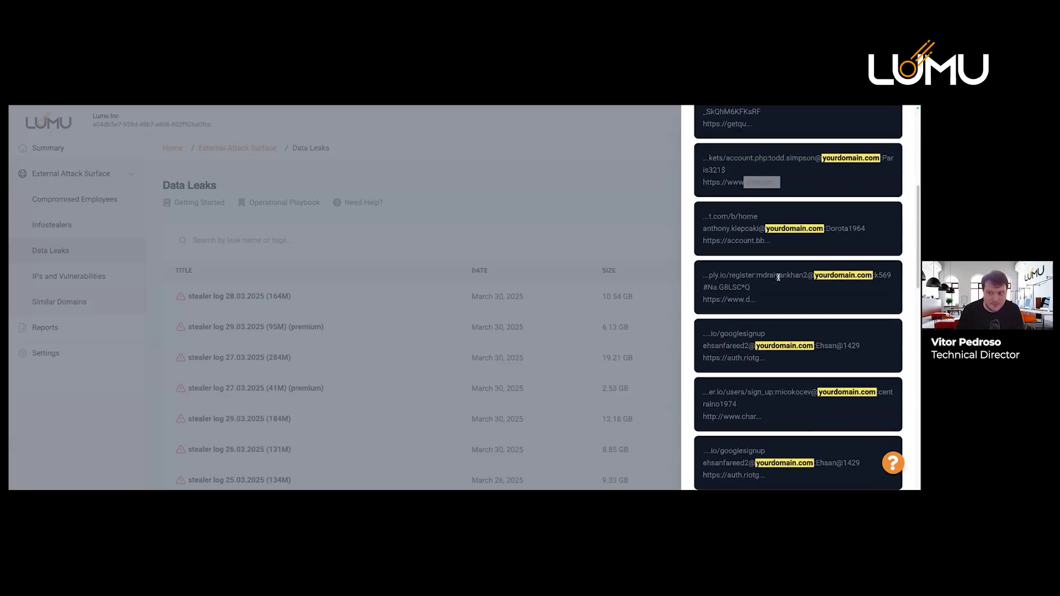
scroll(778, 277, down, 5)
scroll(741, 275, down, 5)
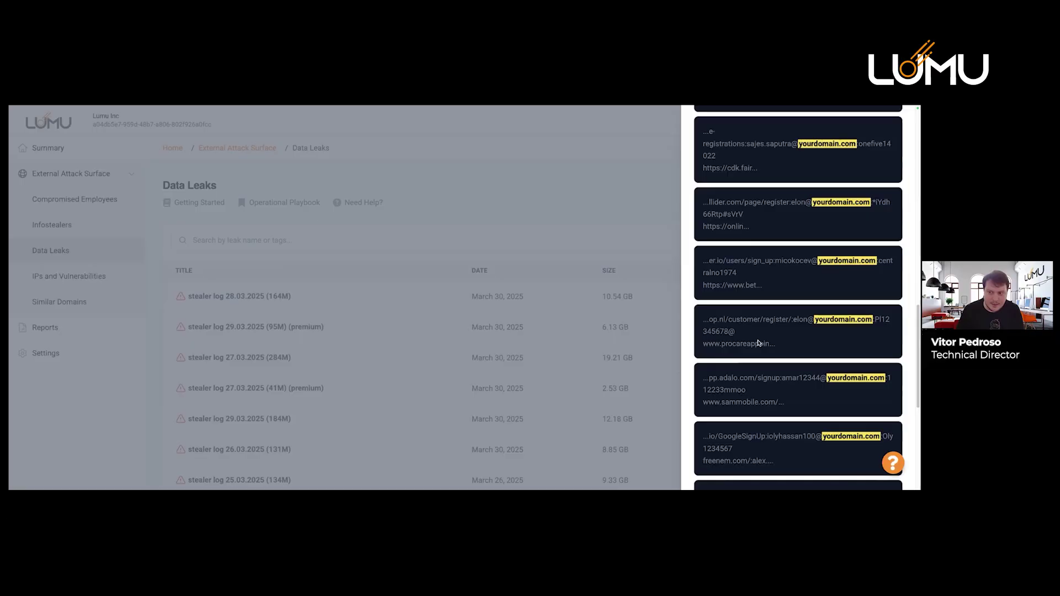
drag(745, 287, 706, 271)
scroll(786, 297, down, 7)
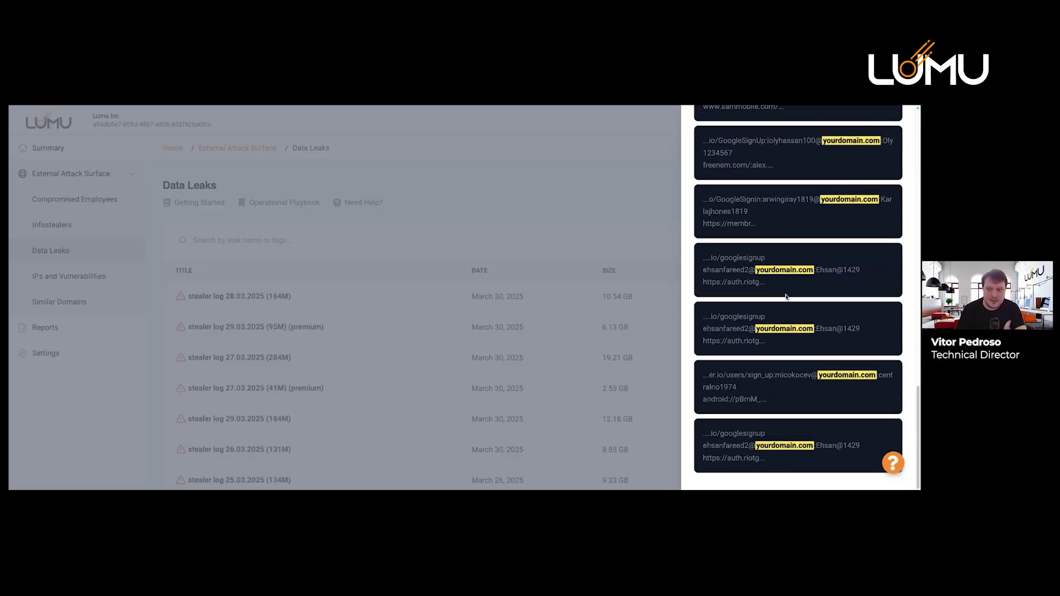
scroll(785, 297, up, 12)
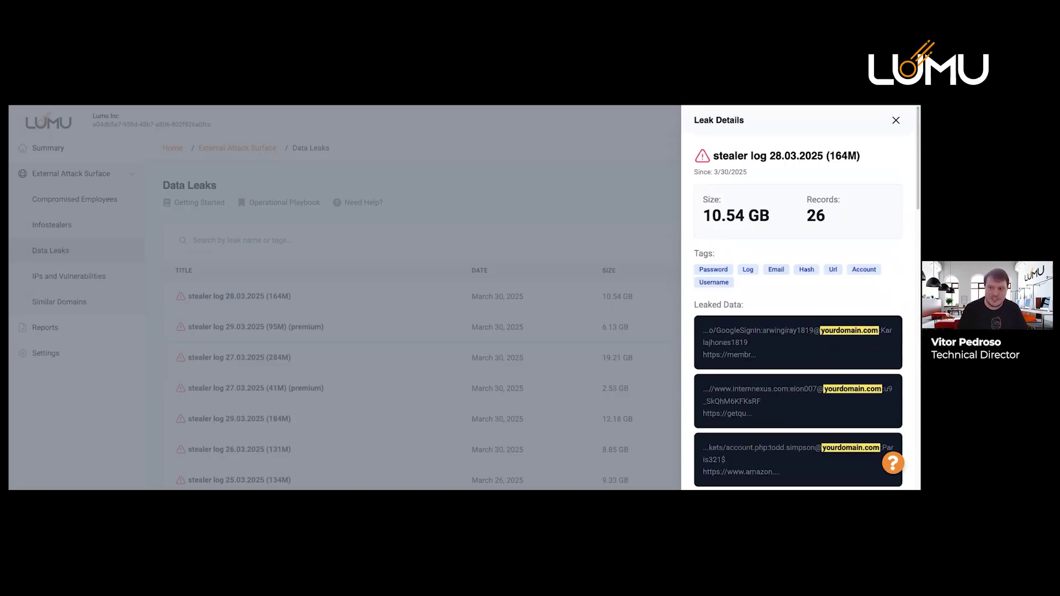
click(358, 342)
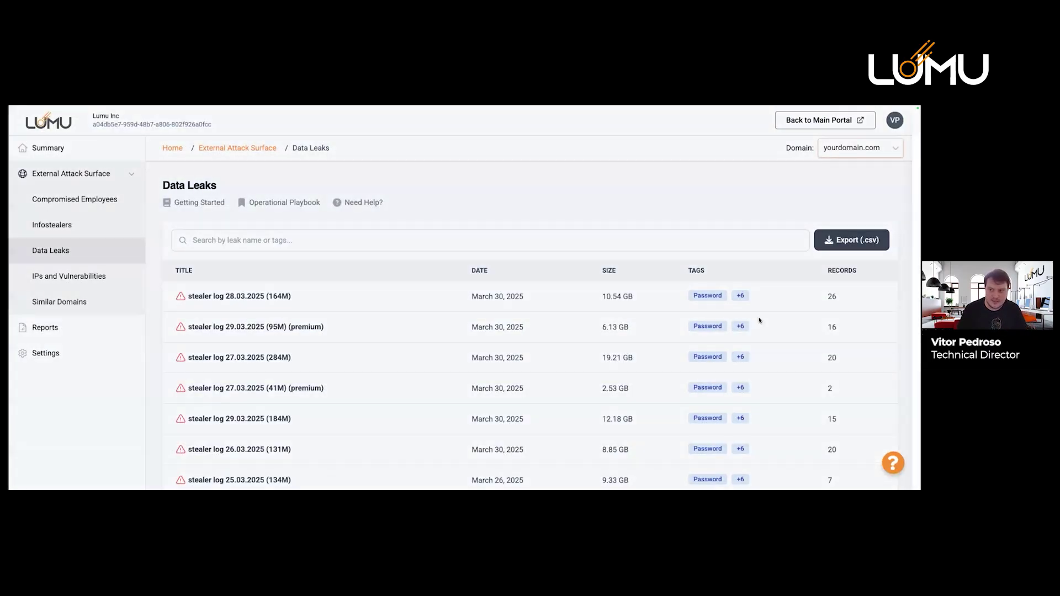
- Open the leak details of stealer log 29.03.2025 (95M) (premium), review its leaked credentials, and close them
click(759, 320)
scroll(794, 276, down, 2)
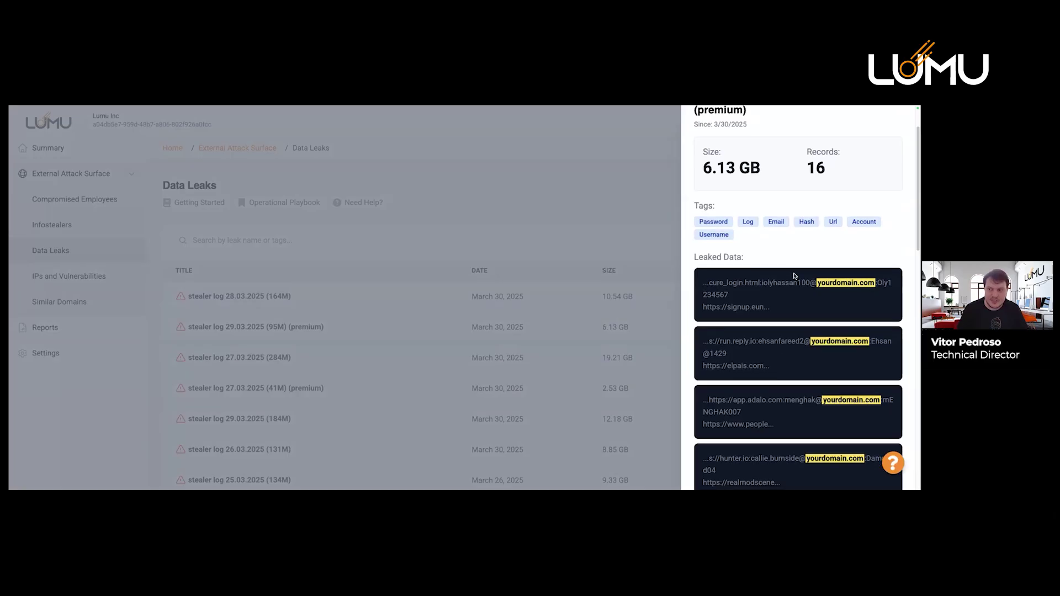
scroll(793, 276, down, 1)
scroll(793, 276, down, 3)
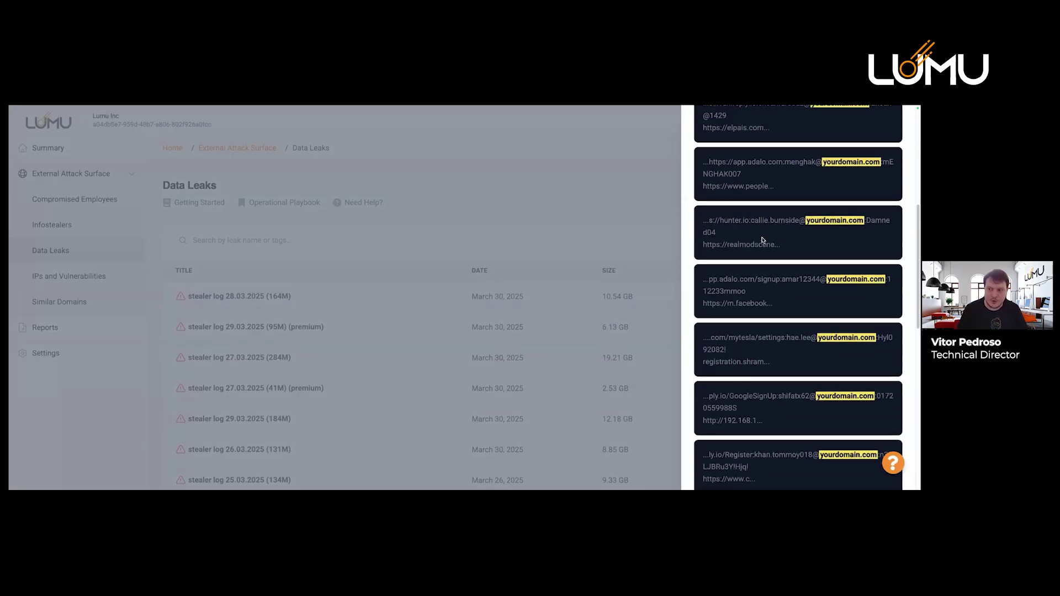
drag(781, 279, 826, 280)
drag(707, 291, 747, 291)
scroll(770, 301, down, 2)
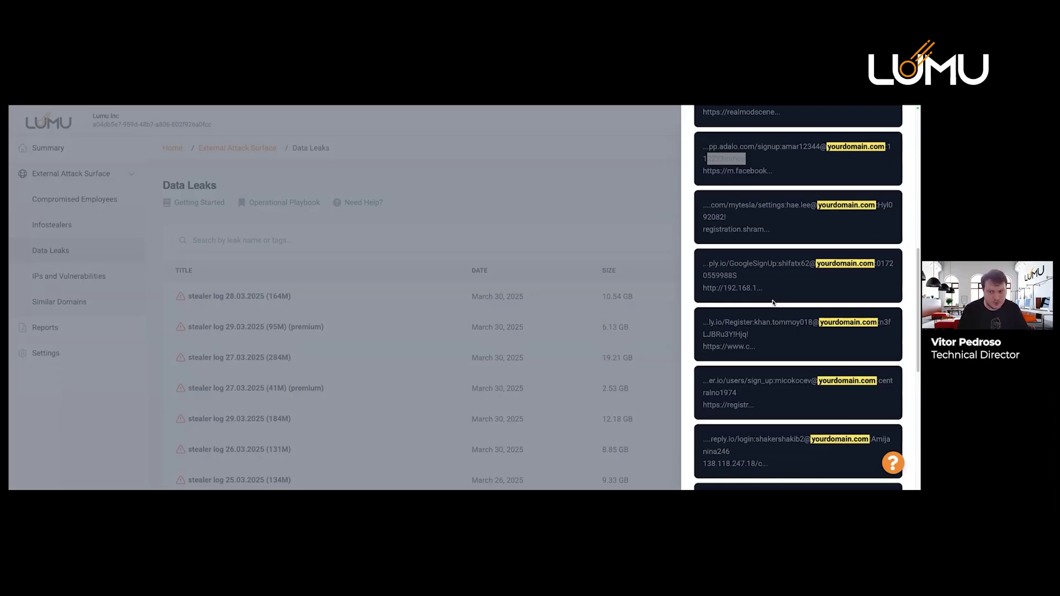
scroll(772, 303, down, 1)
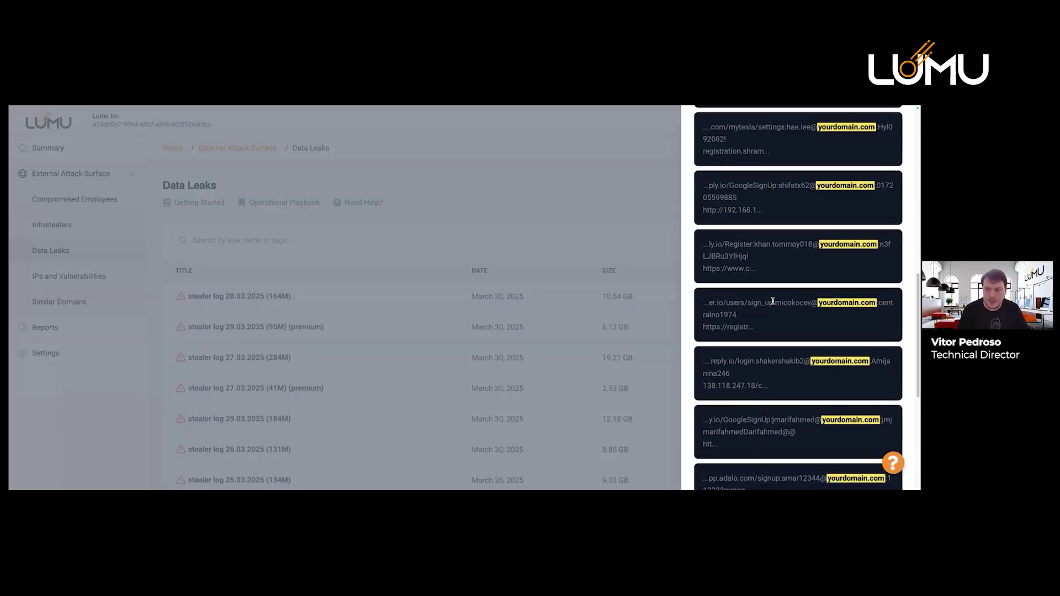
scroll(772, 302, up, 10)
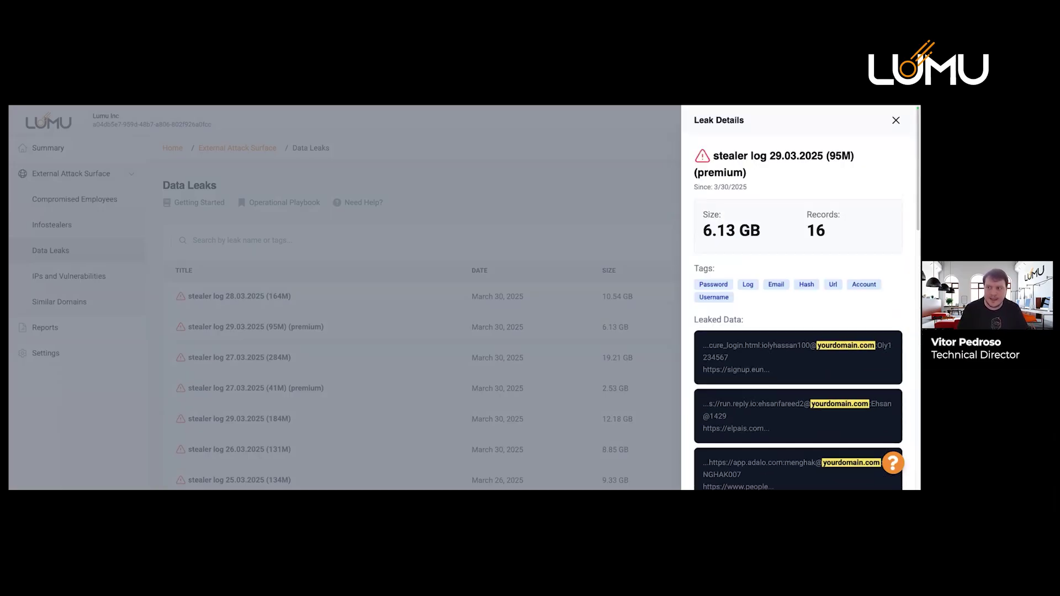
key(Escape)
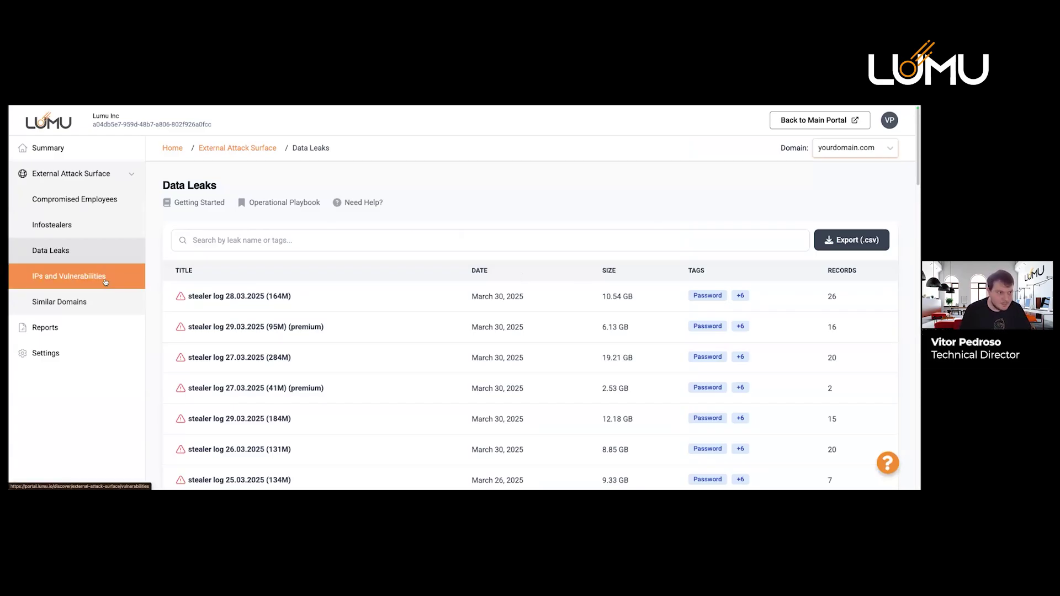
- Glance at the operational playbook for data leaks, then open the IPs and Vulnerabilities findings
click(265, 203)
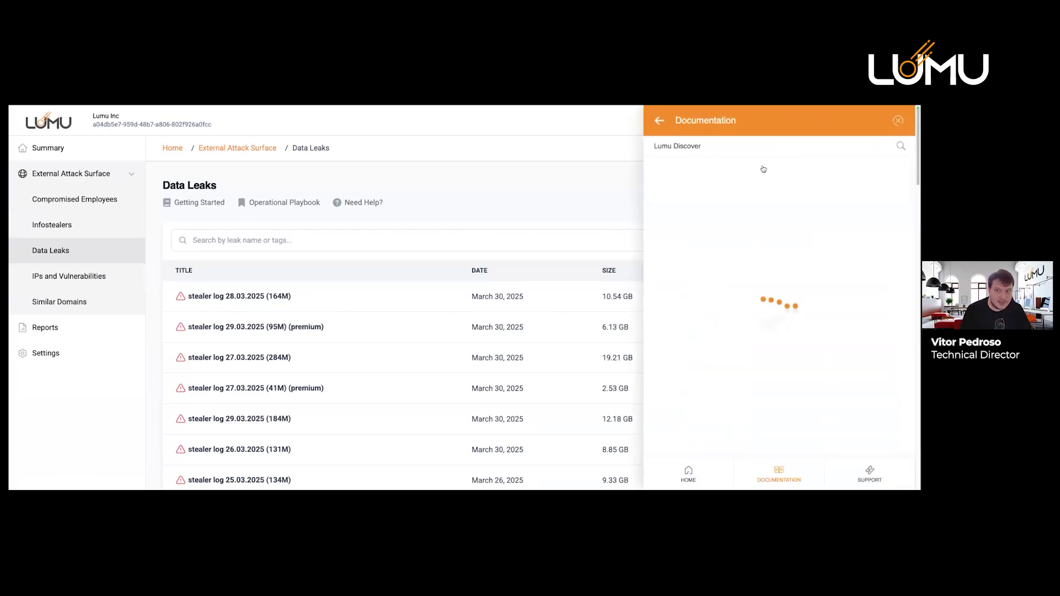
click(898, 120)
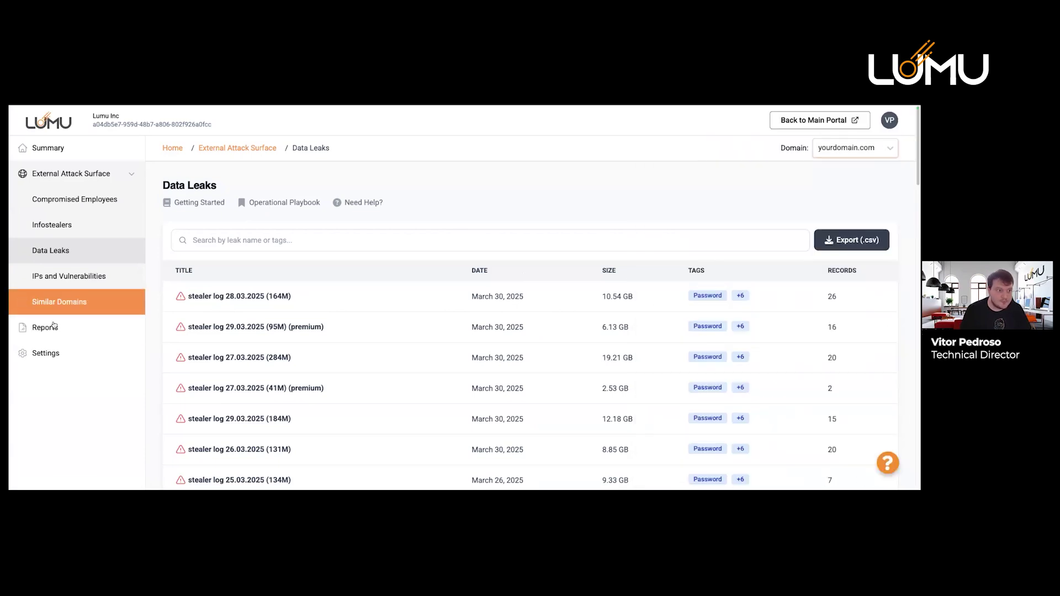
click(70, 274)
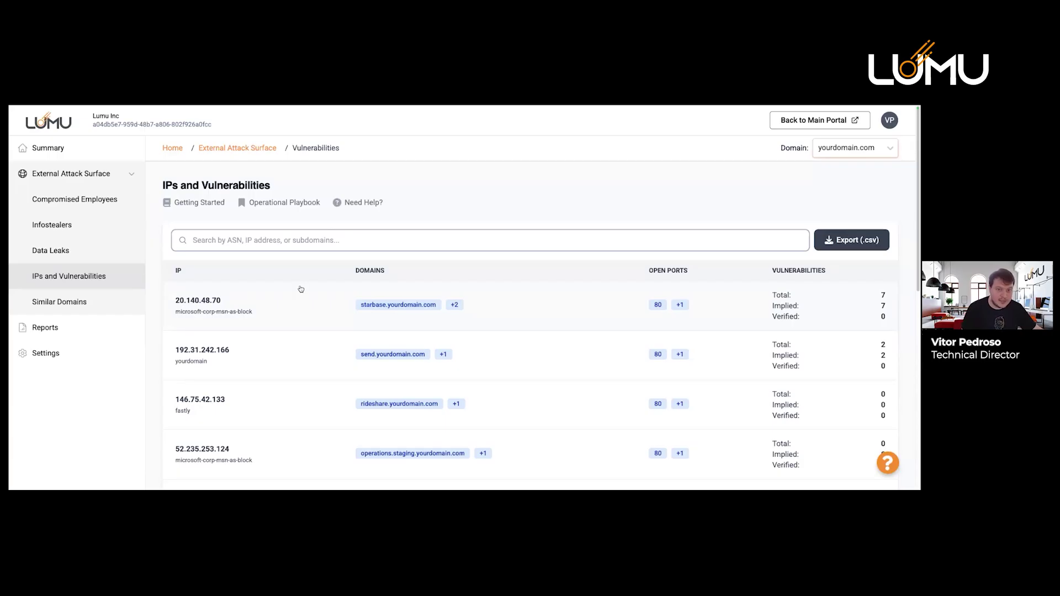
- Open the details of IP 20.140.48.70 and examine its associated domains and open ports
click(307, 302)
drag(695, 156, 758, 156)
click(699, 199)
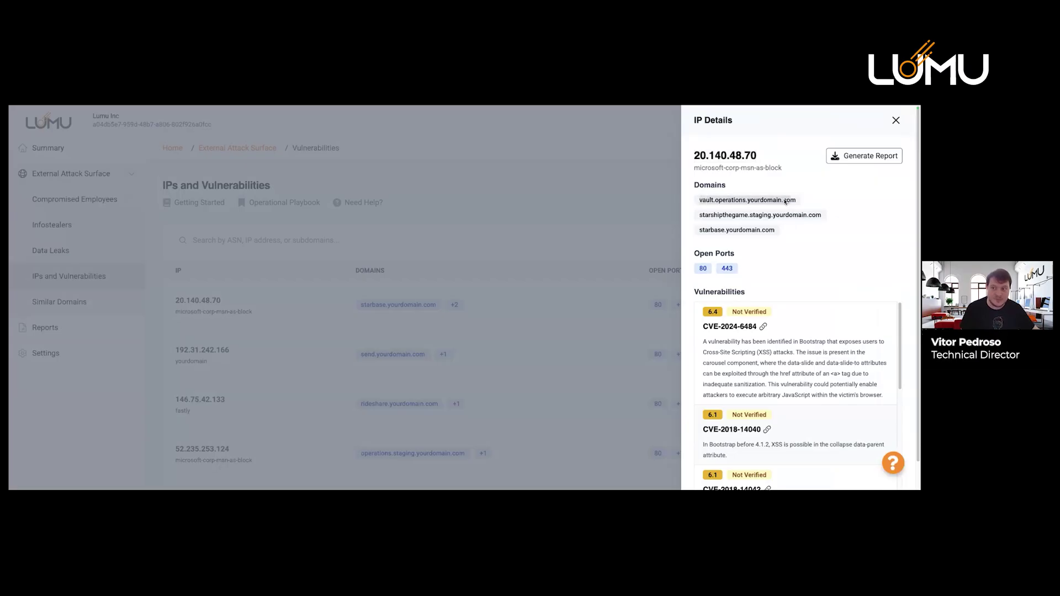
drag(694, 254, 739, 260)
scroll(741, 261, down, 1)
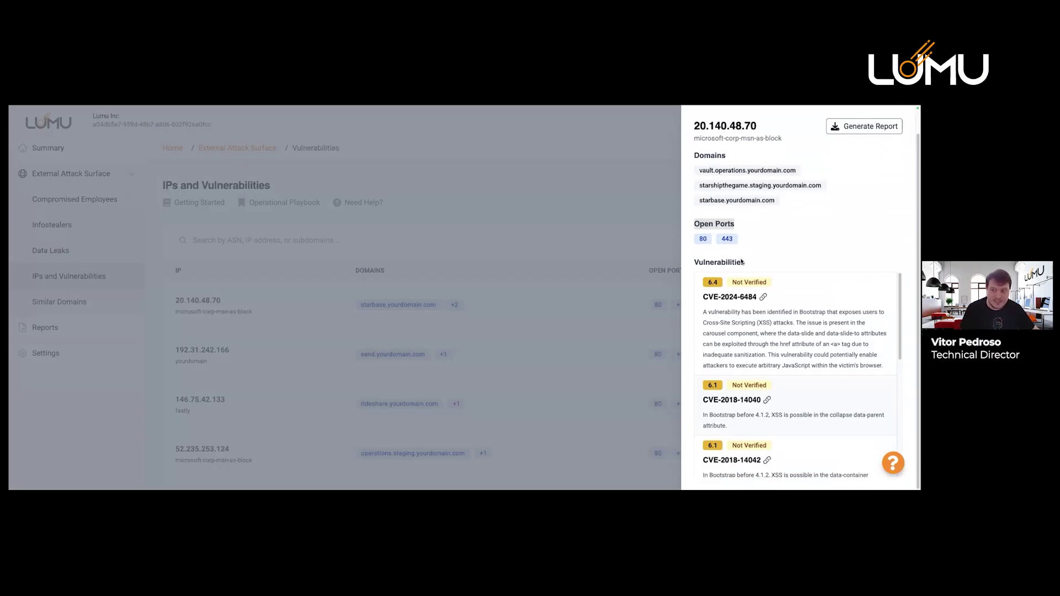
- Review the severity scores, verification status and descriptions of the CVEs listed for 20.140.48.70, and close its details
scroll(738, 303, down, 4)
scroll(776, 430, up, 5)
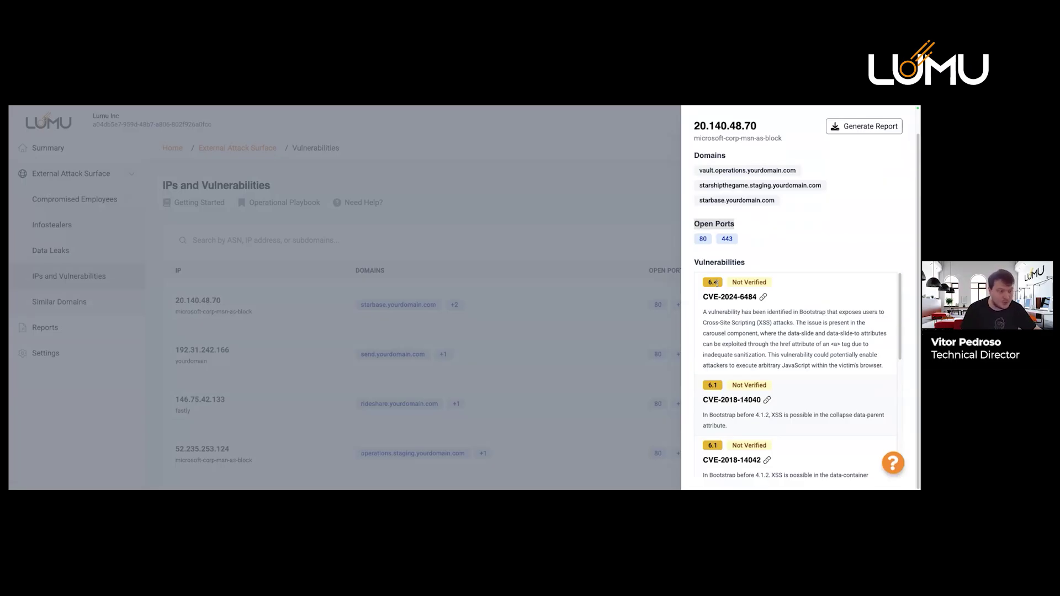
scroll(722, 314, down, 2)
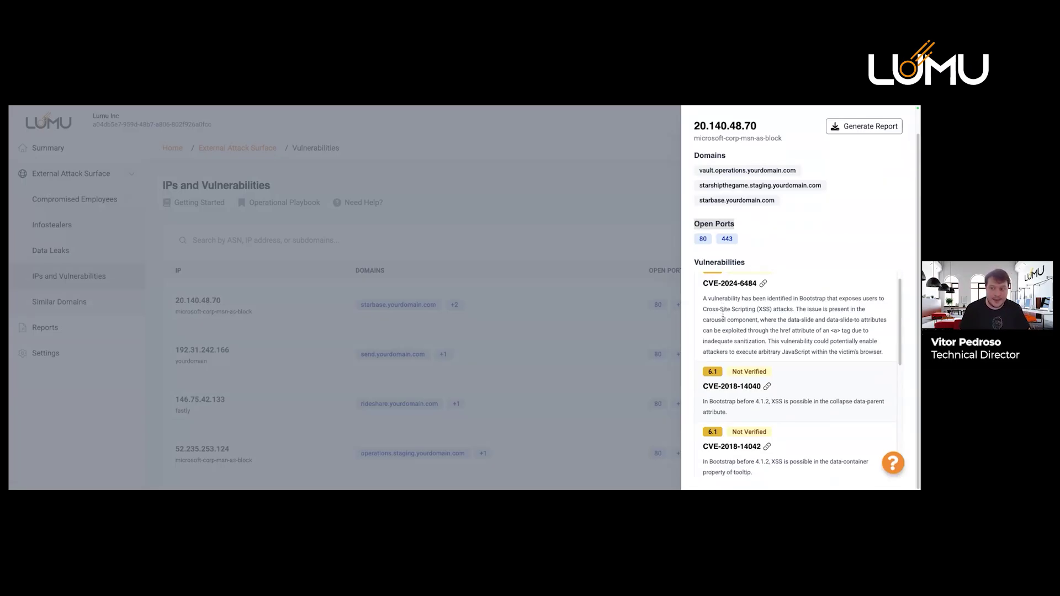
click(716, 346)
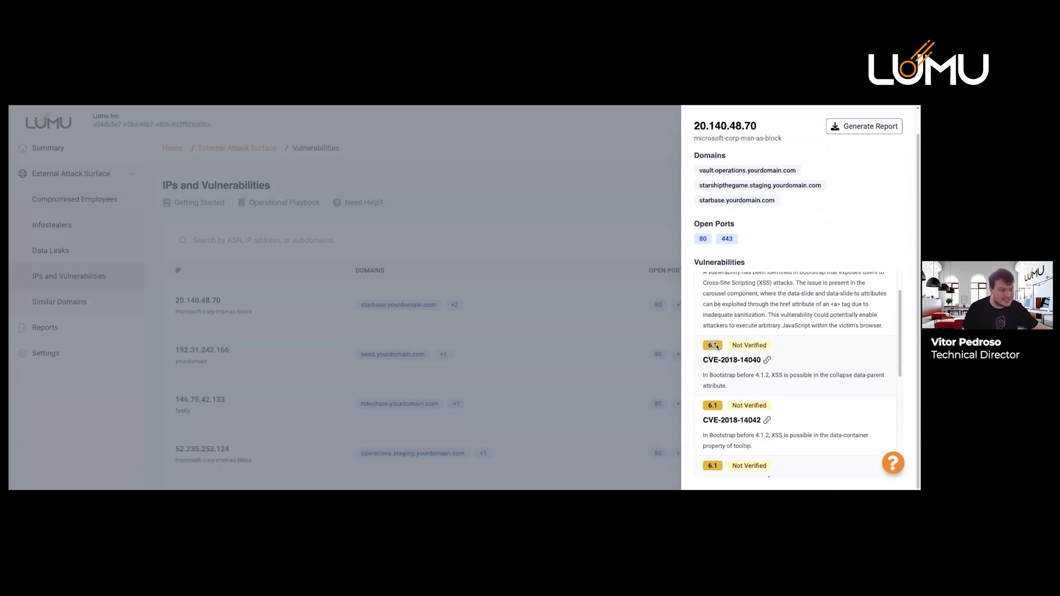
scroll(726, 358, down, 1)
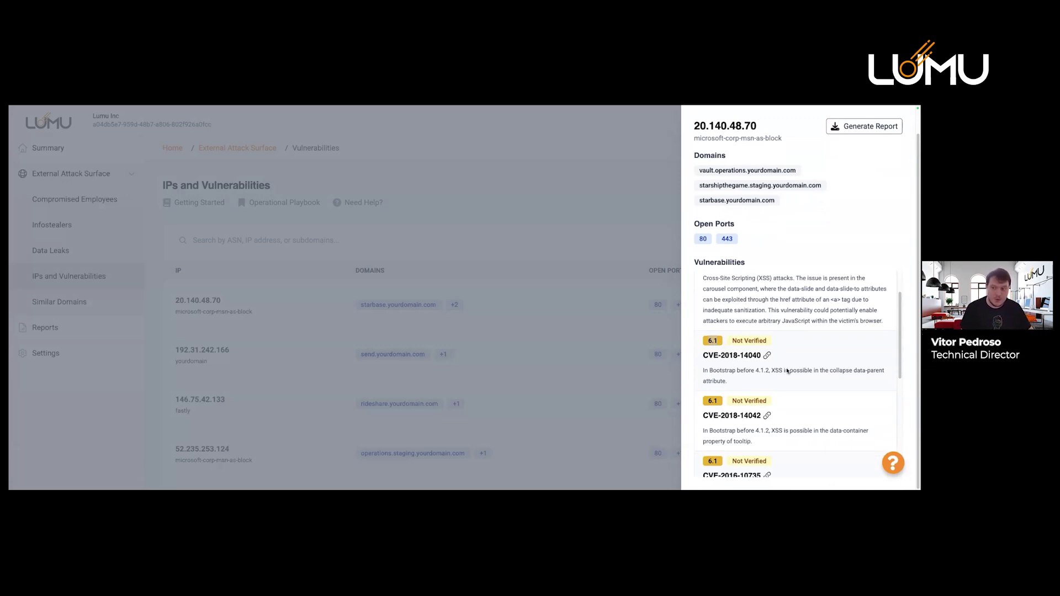
scroll(795, 375, down, 1)
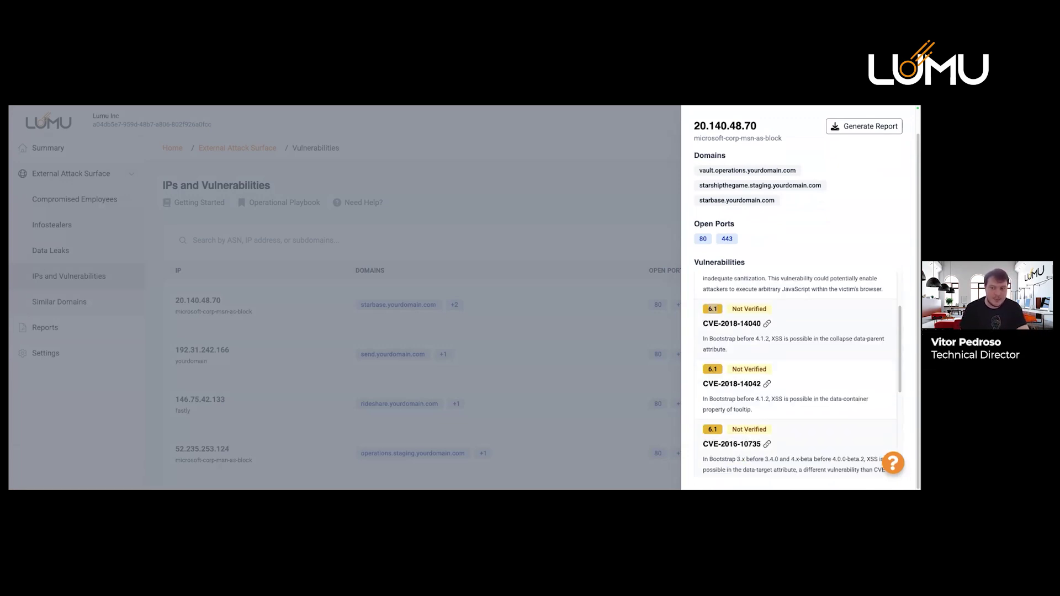
scroll(766, 283, up, 3)
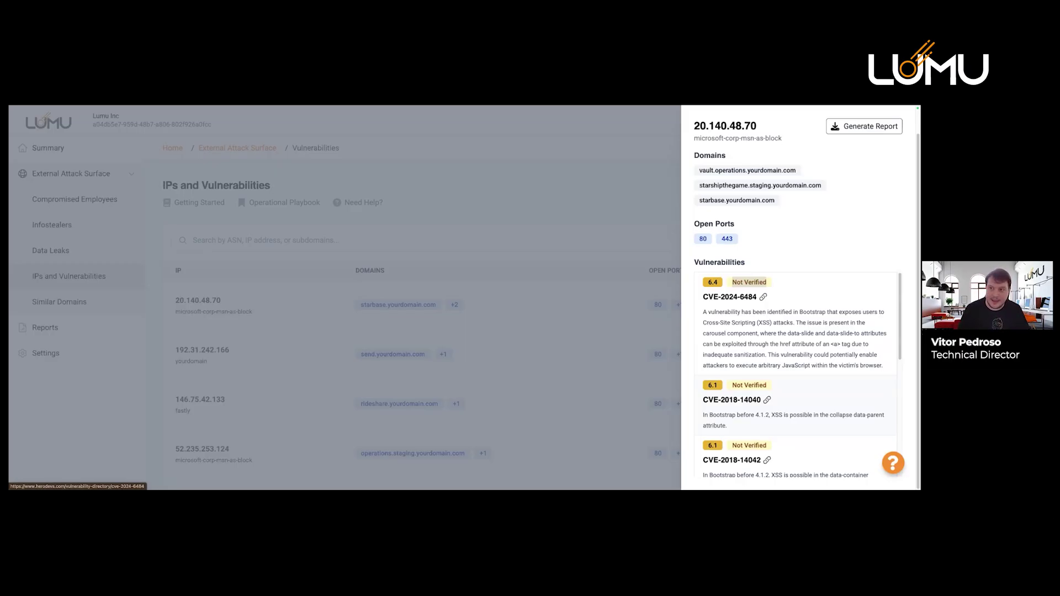
key(Escape)
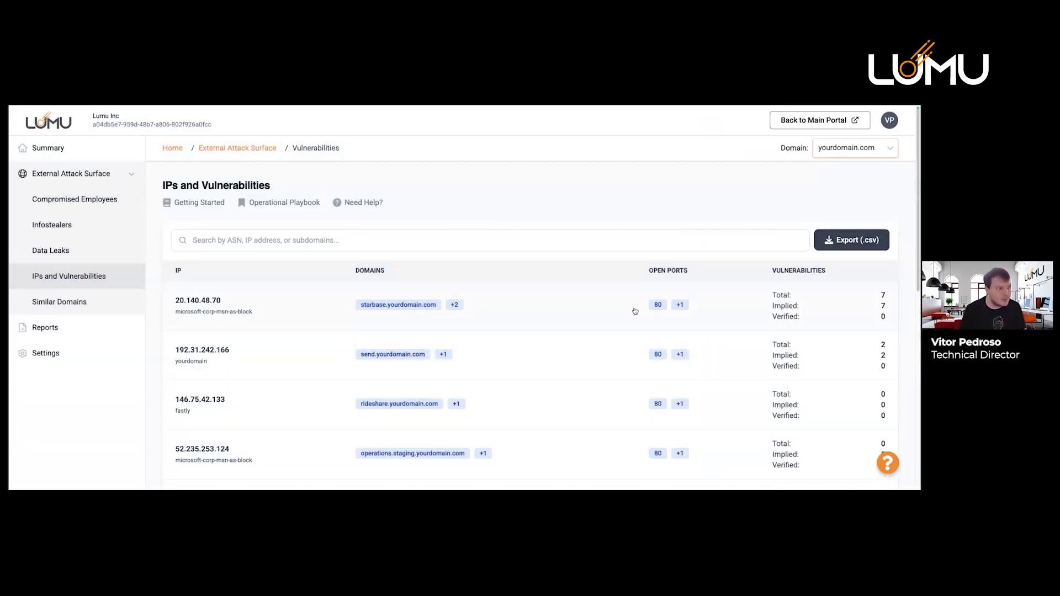
- Show 50 rows per page in the IPs and Vulnerabilities list and look over the listed IPs
scroll(584, 314, down, 5)
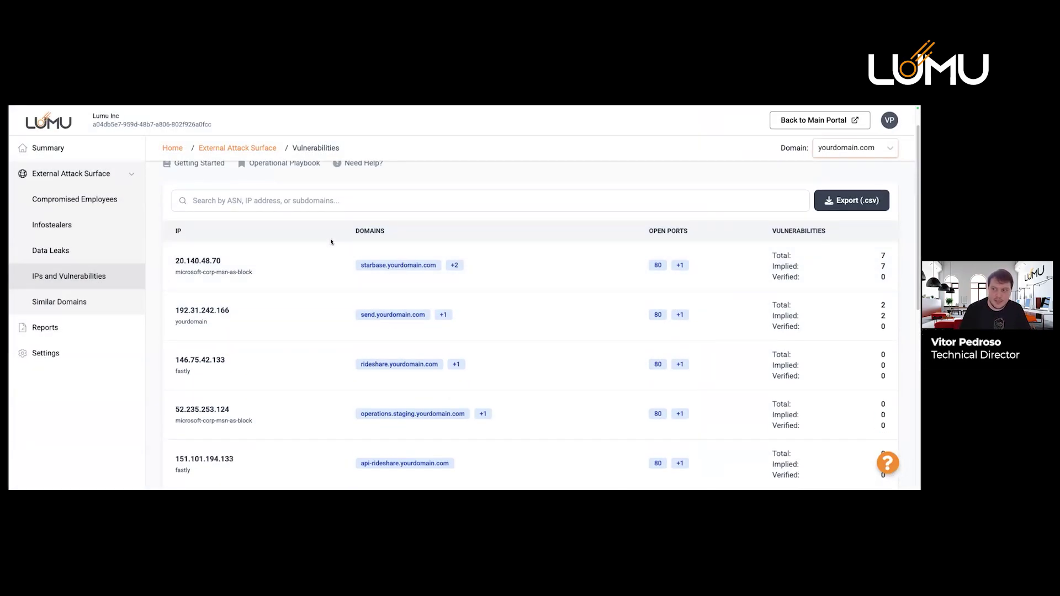
scroll(346, 274, down, 3)
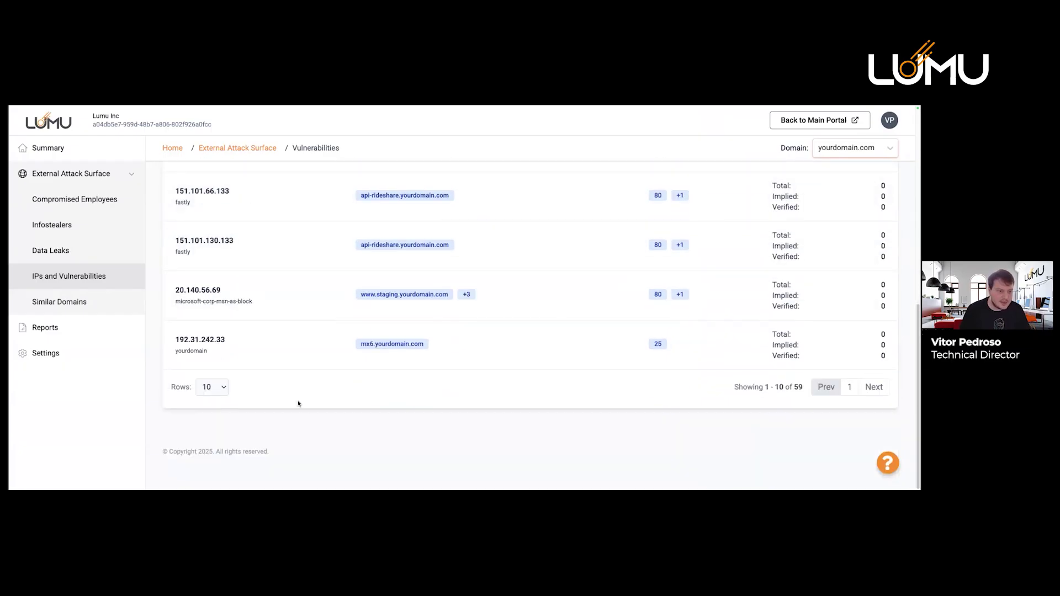
click(212, 387)
click(219, 400)
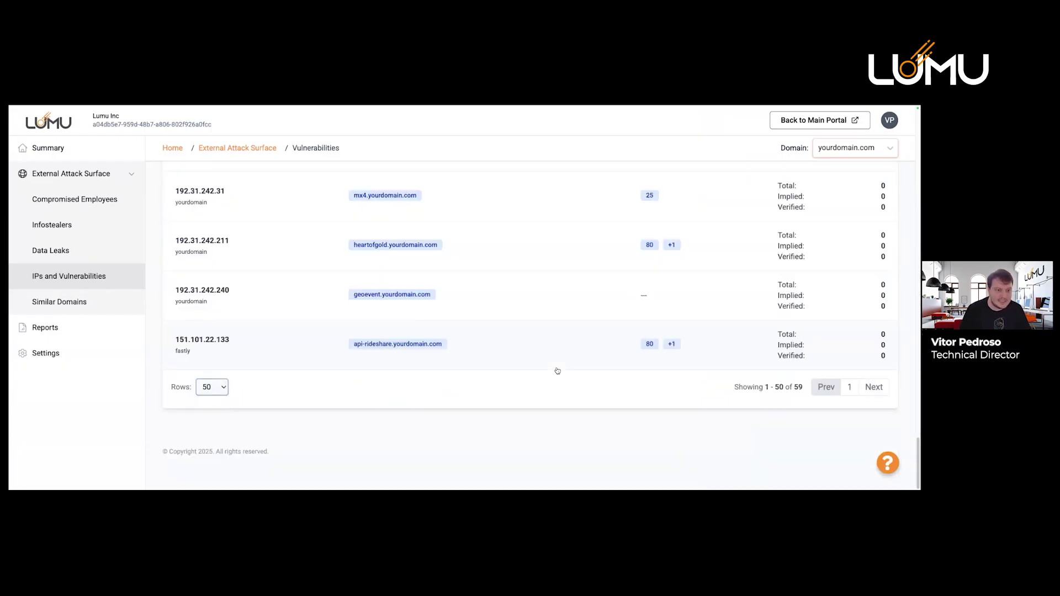
scroll(752, 275, up, 5)
scroll(530, 326, up, 20)
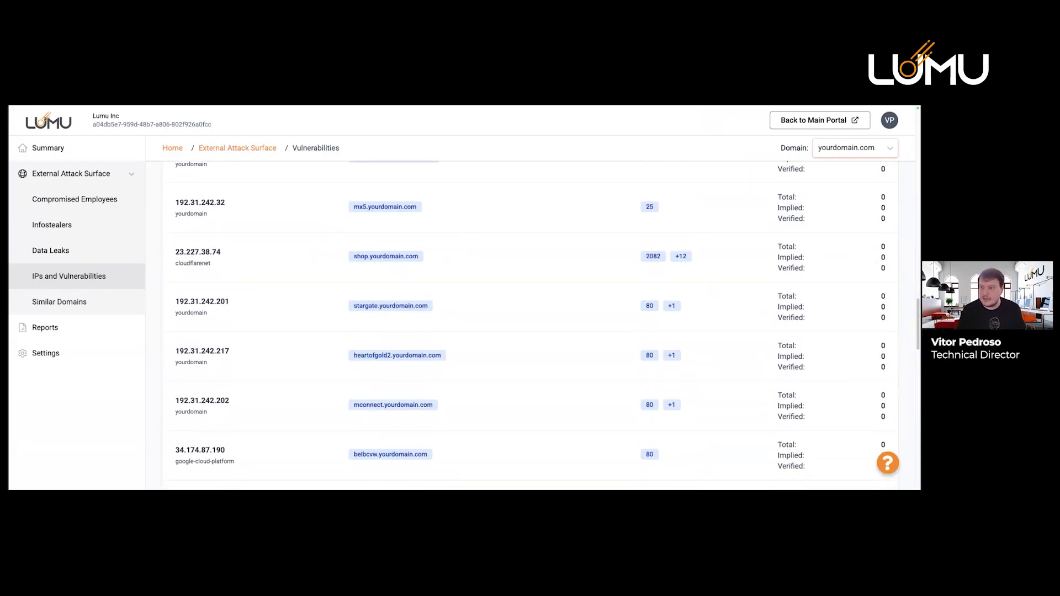
scroll(530, 325, up, 5)
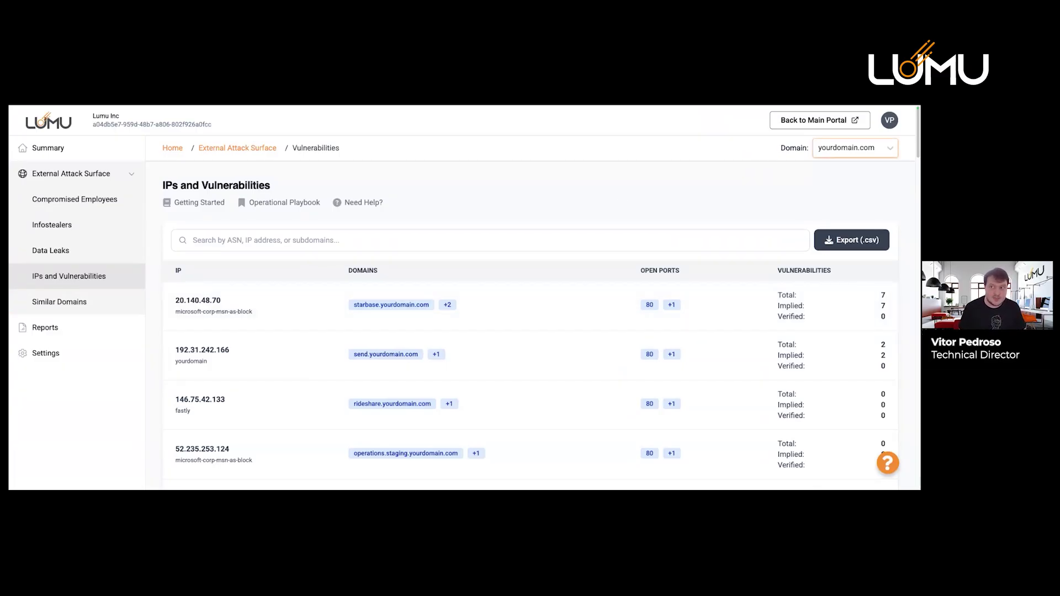
- Switch the Similar Domains findings to lumu.io and open the details of yumu.io
click(106, 301)
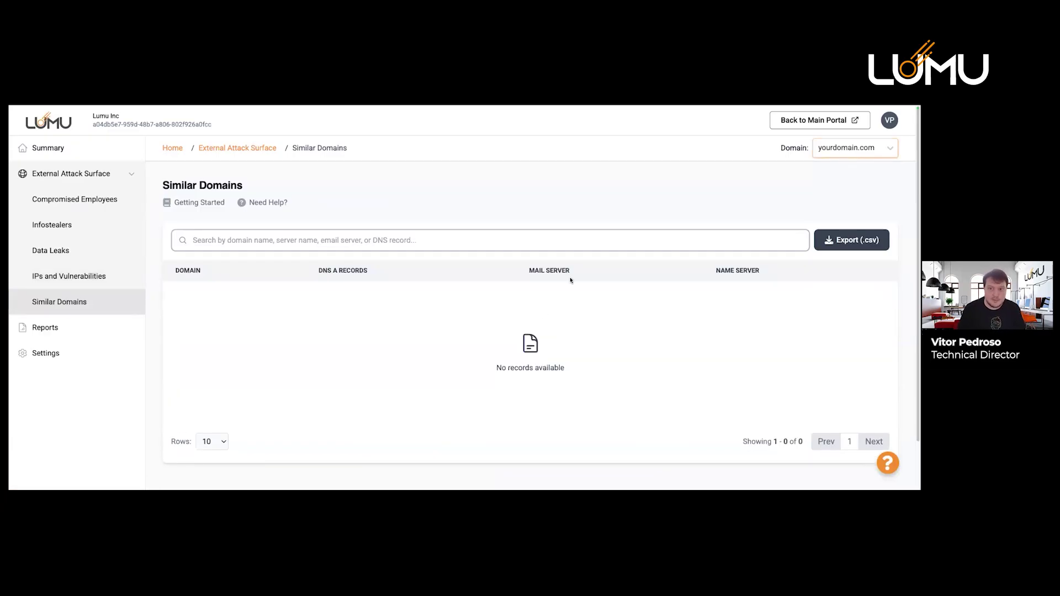
click(854, 147)
click(833, 194)
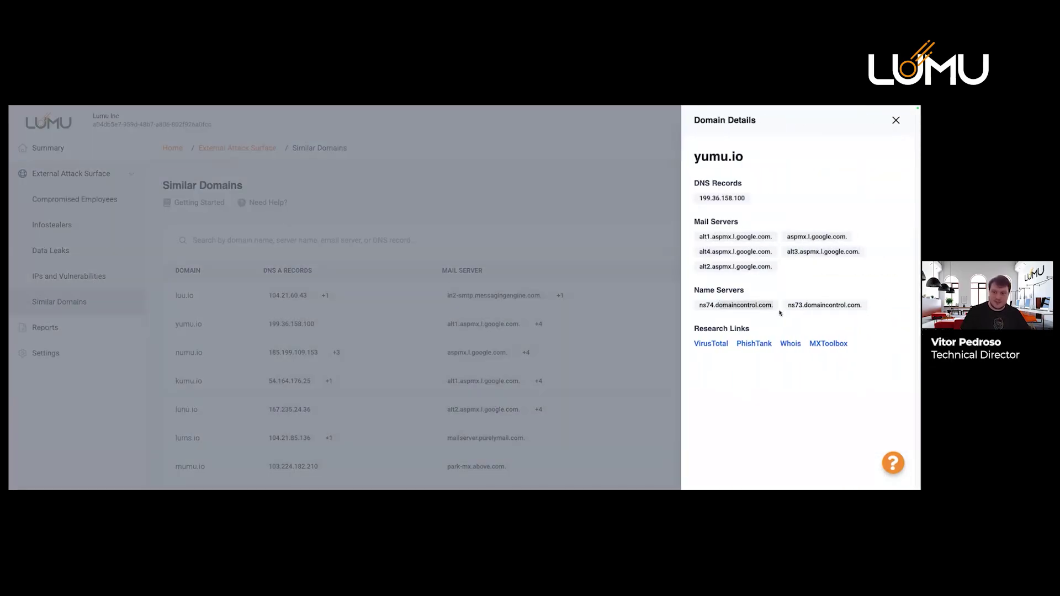
- Look up yumu.io on VirusTotal from its research links and review the security vendors' detections
click(711, 344)
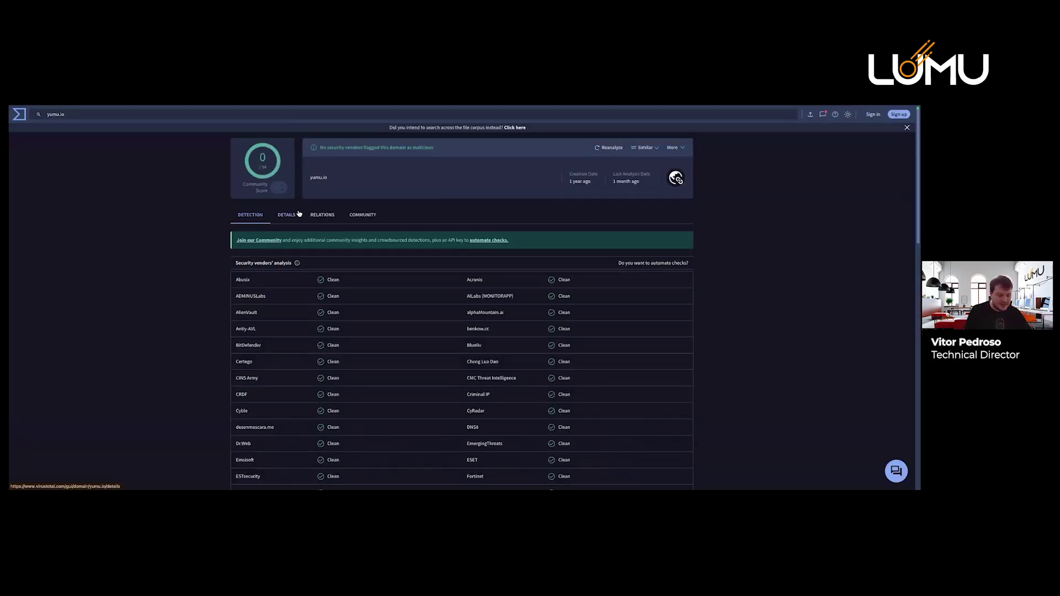
key(super+shift+f)
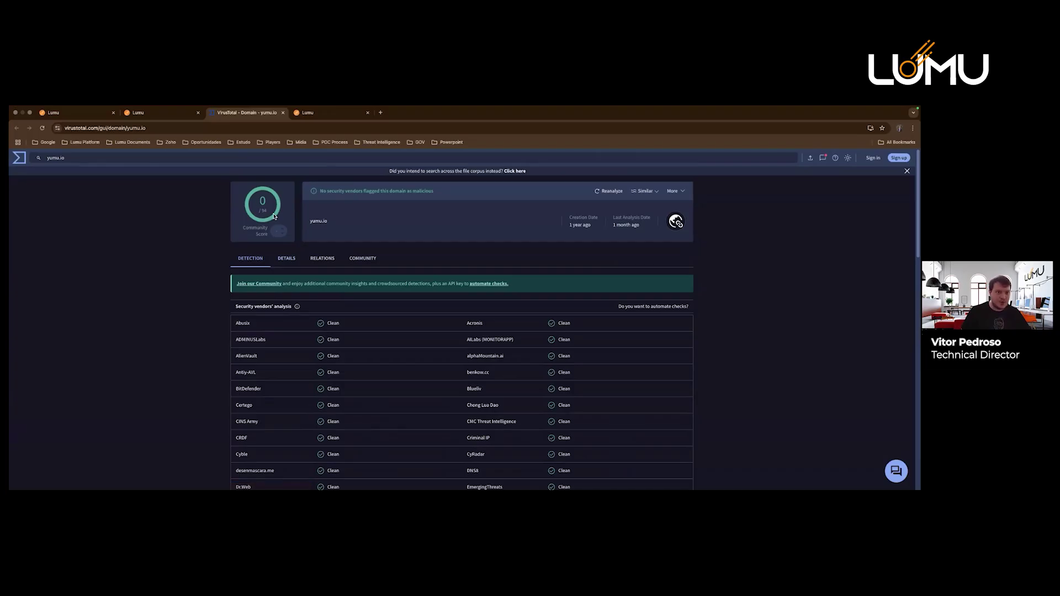
scroll(262, 347, down, 5)
scroll(281, 323, up, 5)
- Examine yumu.io's relations on VirusTotal, including passive DNS, Whois and SSL certificate history, and close the VirusTotal page
click(322, 259)
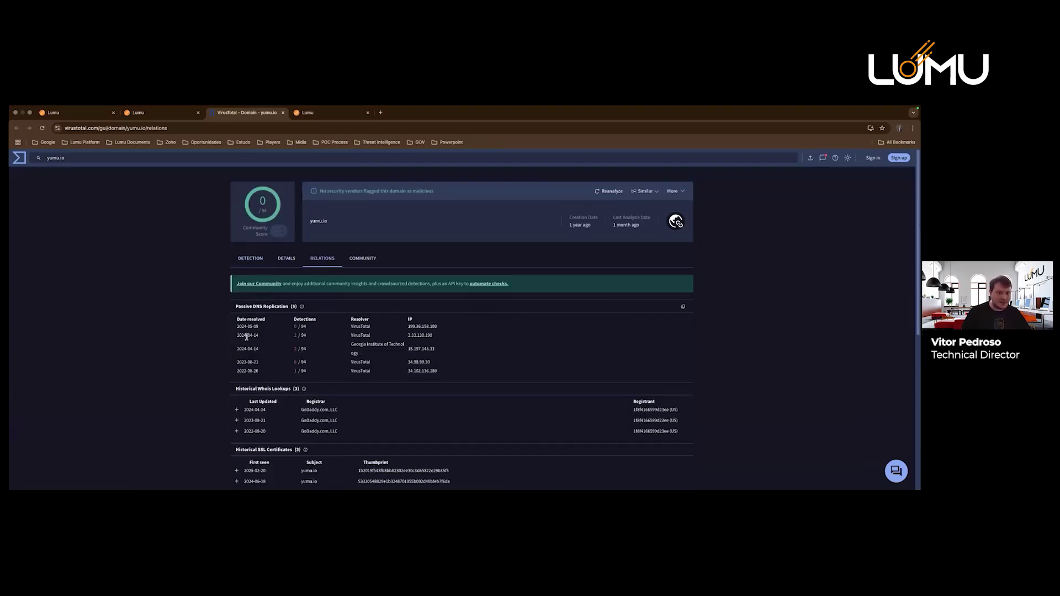
scroll(414, 330, down, 1)
scroll(414, 330, down, 2)
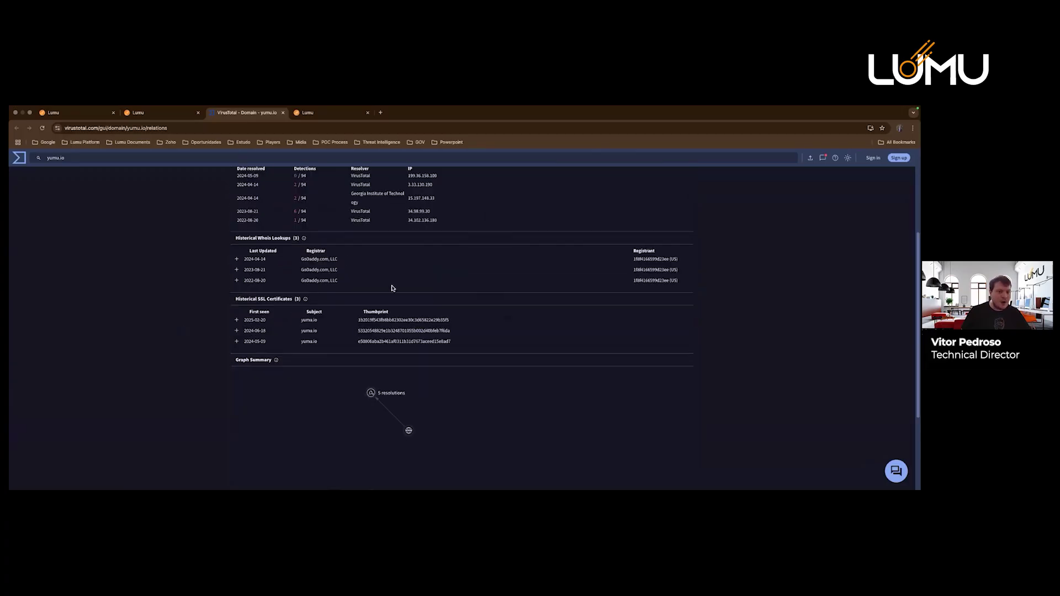
scroll(436, 298, up, 3)
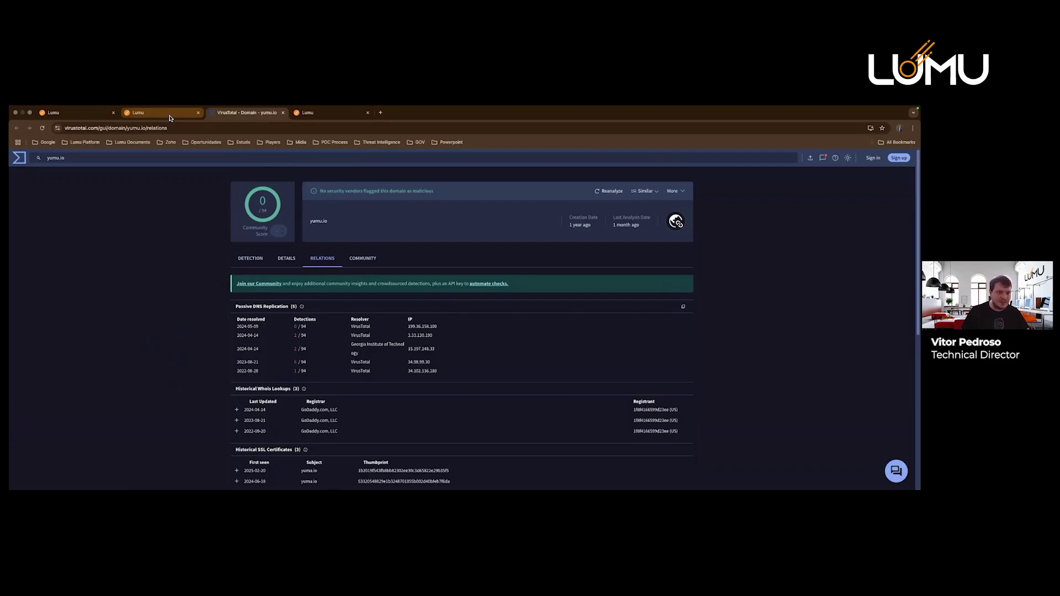
click(283, 112)
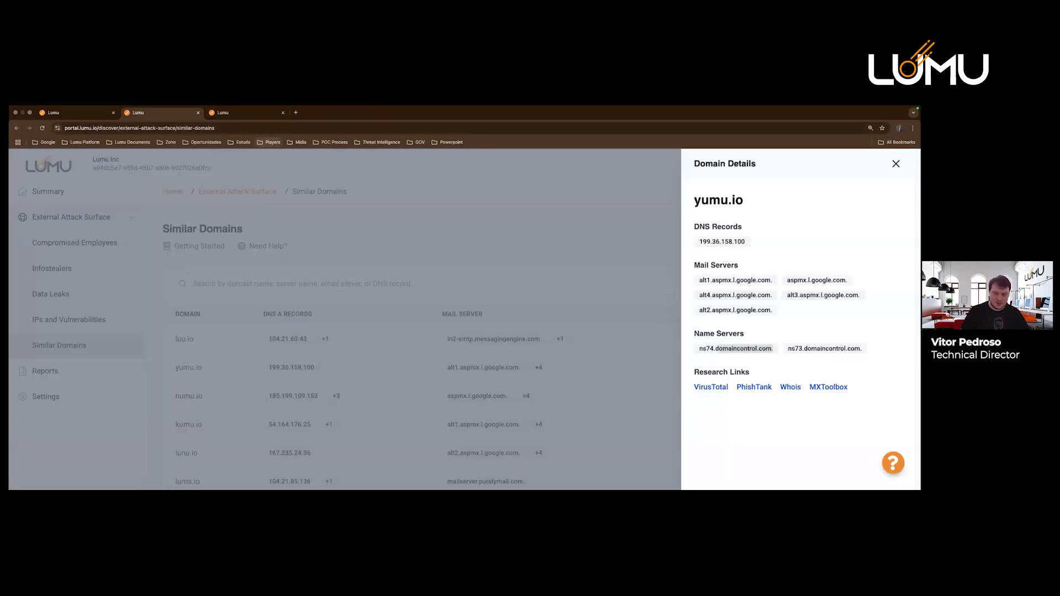
- Close the yumu.io details and look over the remaining domains similar to lumu.io
click(236, 328)
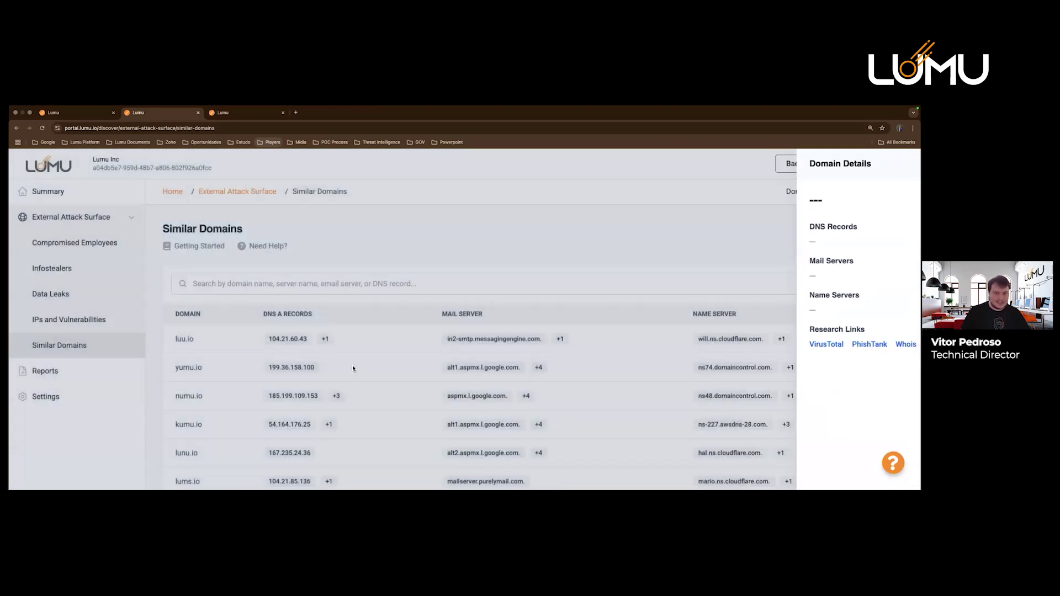
scroll(221, 320, down, 5)
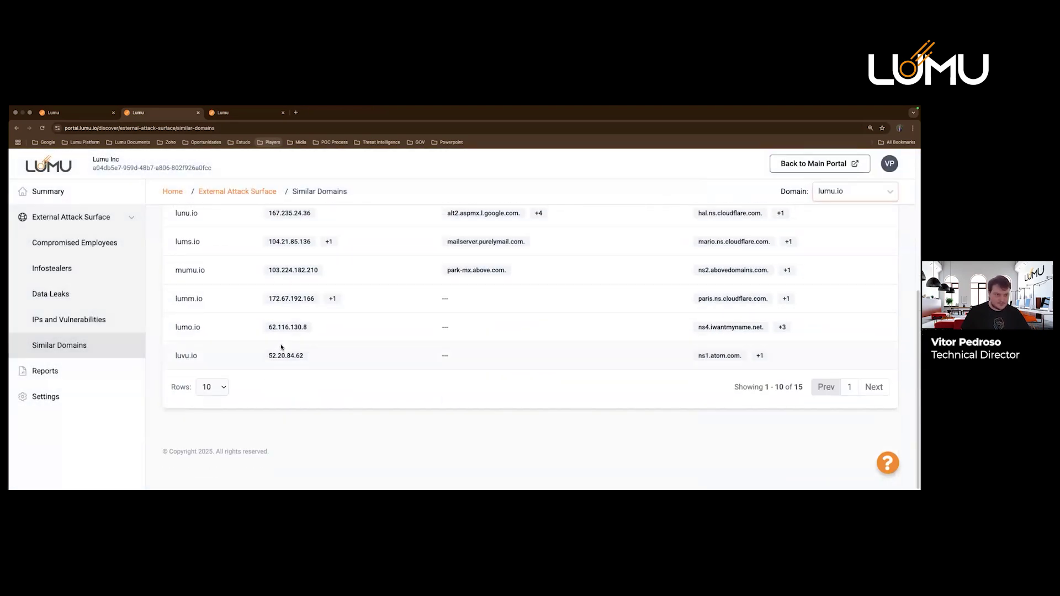
scroll(282, 347, up, 2)
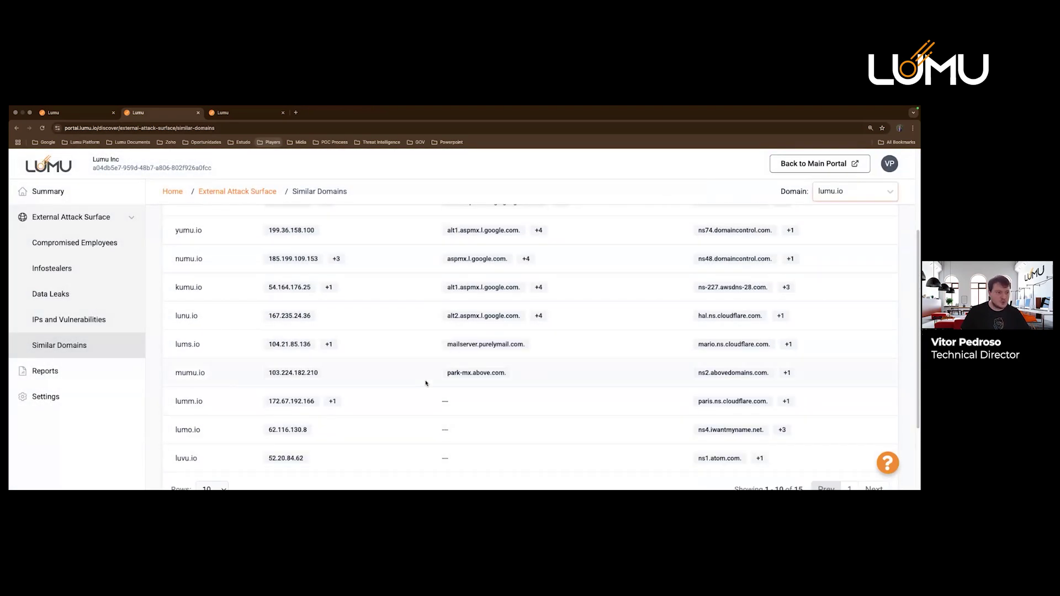
scroll(444, 297, up, 3)
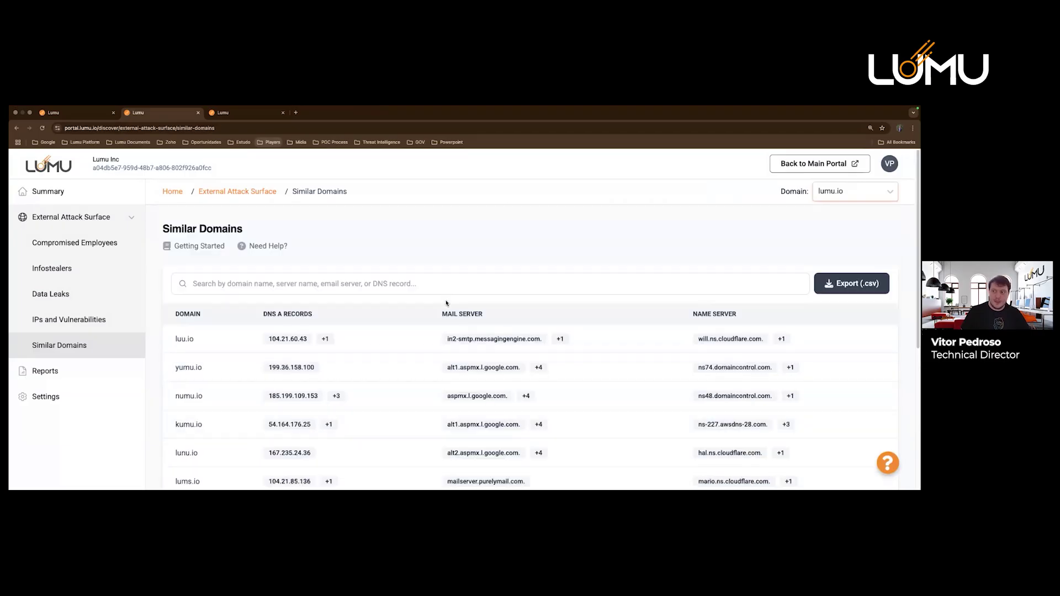
- Glance through lumu.io's other findings up to Compromised Employees, and switch the domain back to yourdomain.com
click(68, 319)
click(50, 294)
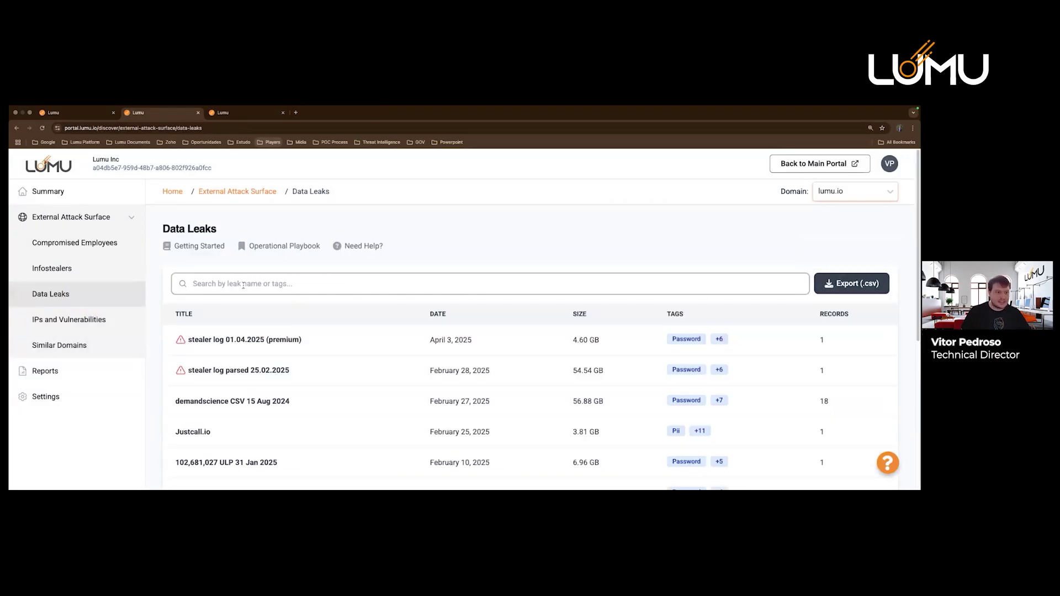
click(108, 269)
click(111, 251)
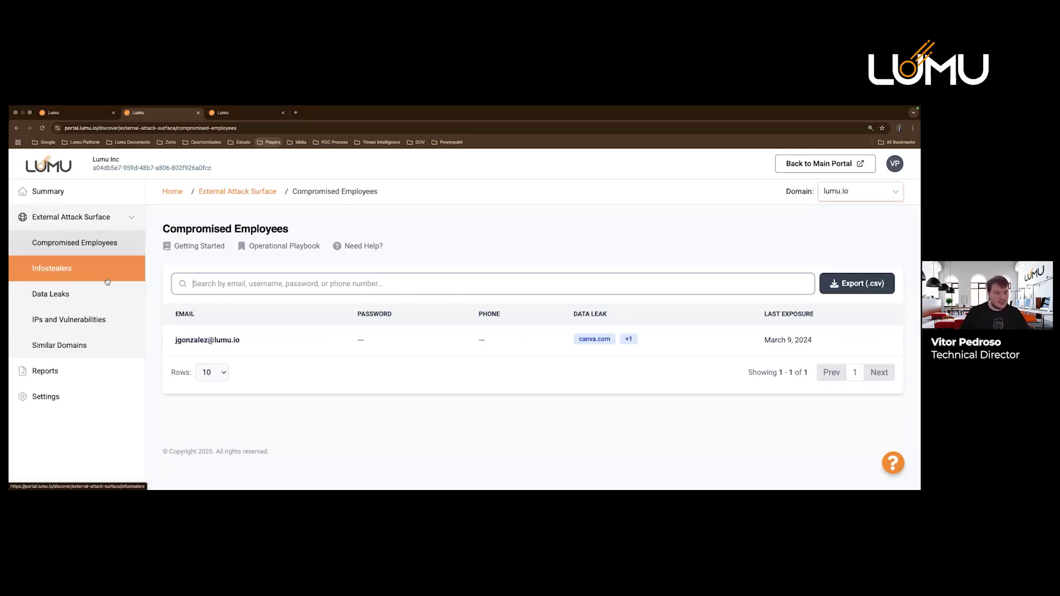
click(860, 190)
click(852, 216)
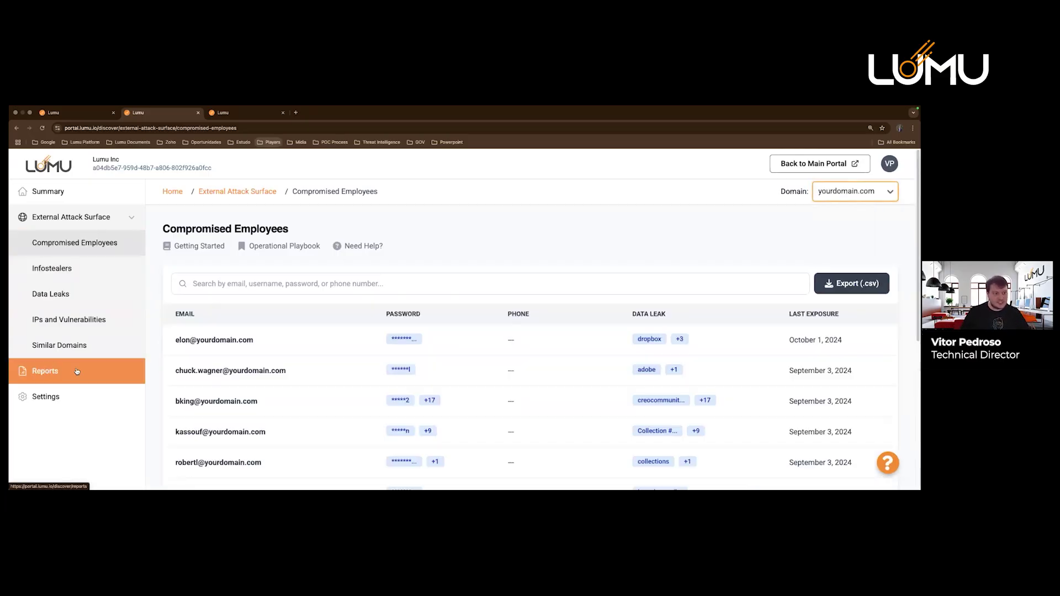
- Open the reports section and examine the External Attack Surface PDF report option
click(77, 371)
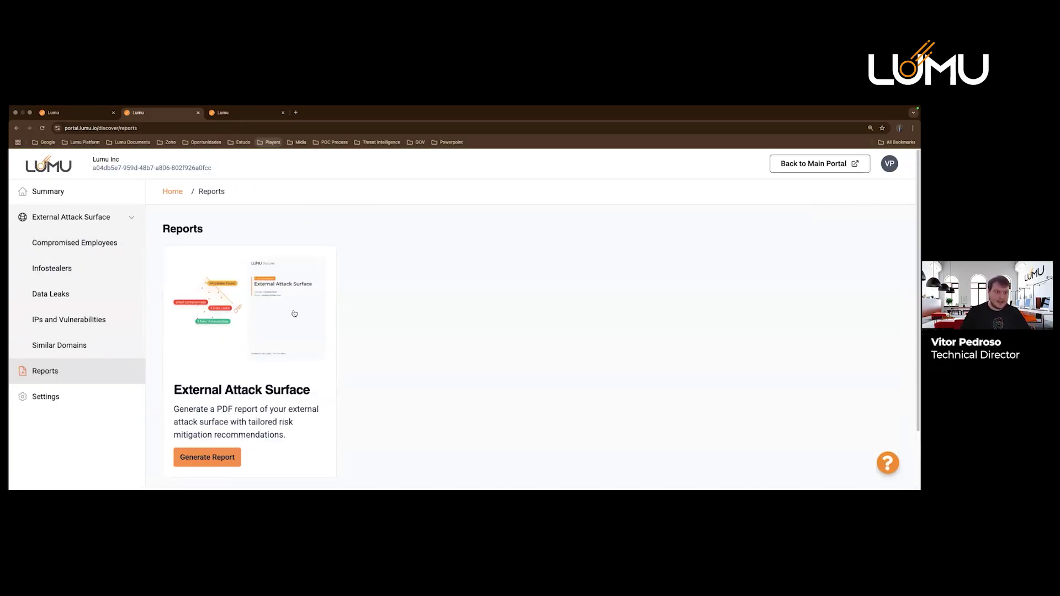
scroll(294, 314, down, 2)
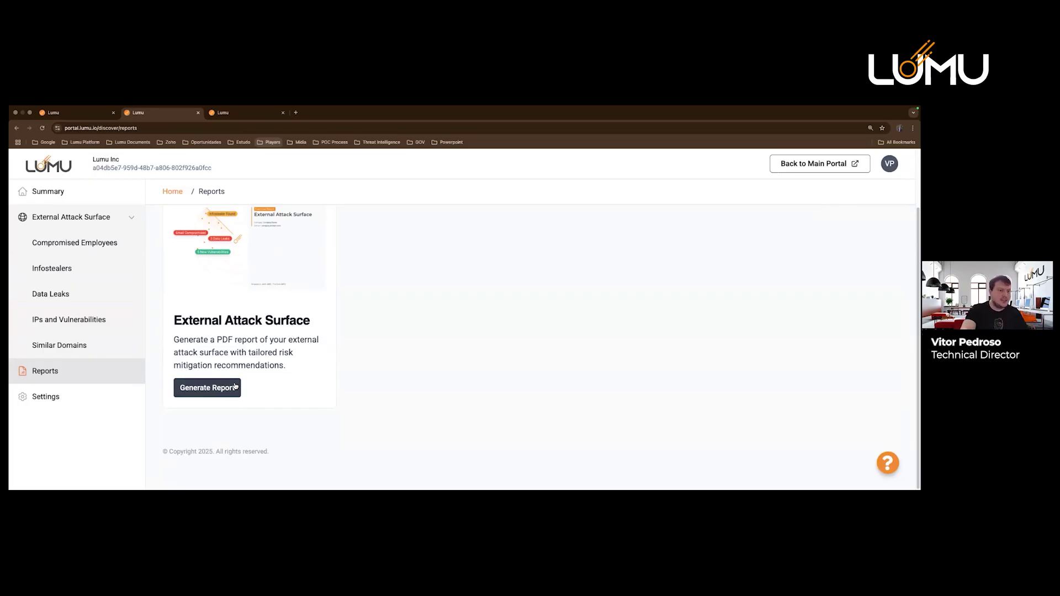
scroll(480, 269, up, 2)
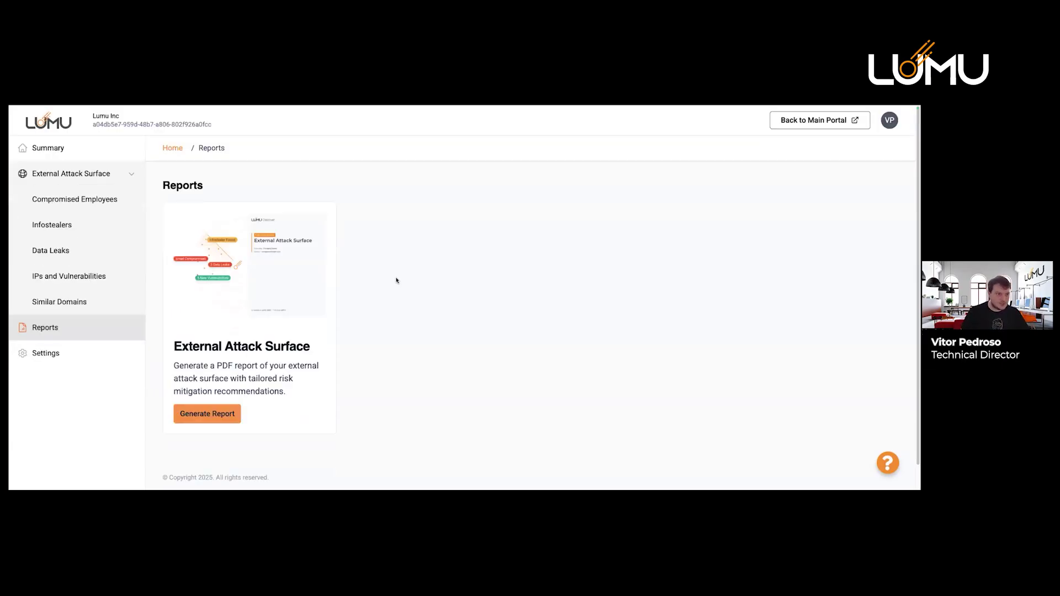
- Return to the Compromised Employees findings for yourdomain.com and view the listed exposures
click(108, 197)
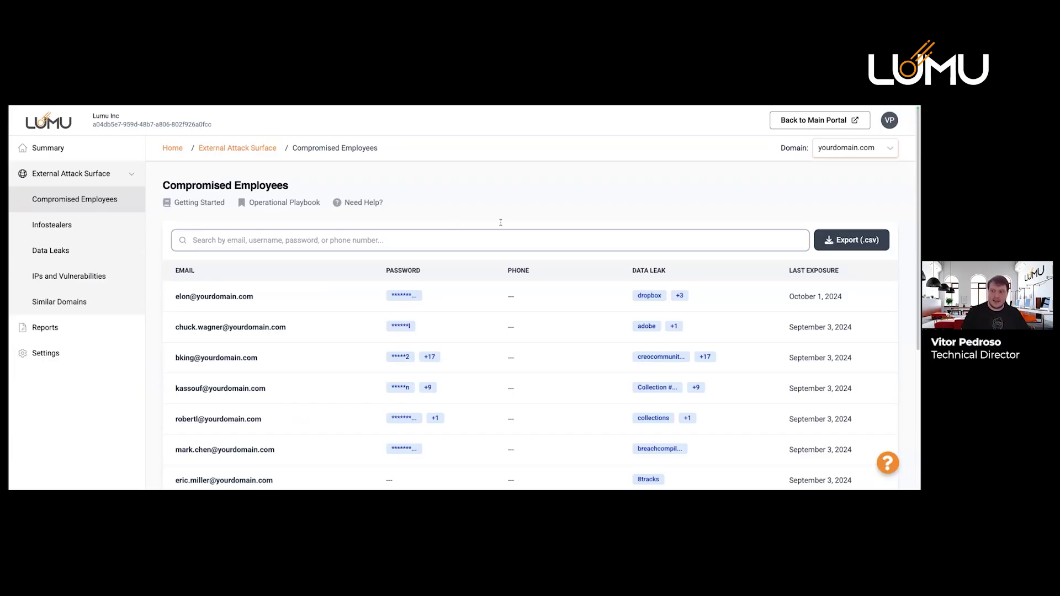
click(485, 237)
scroll(479, 220, down, 1)
mouse_move(446, 107)
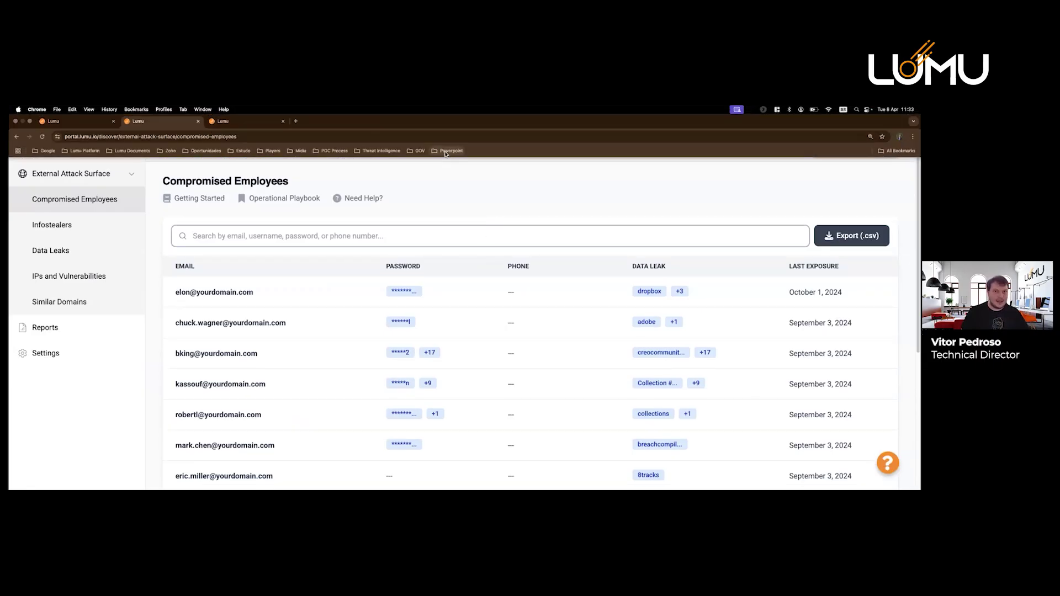